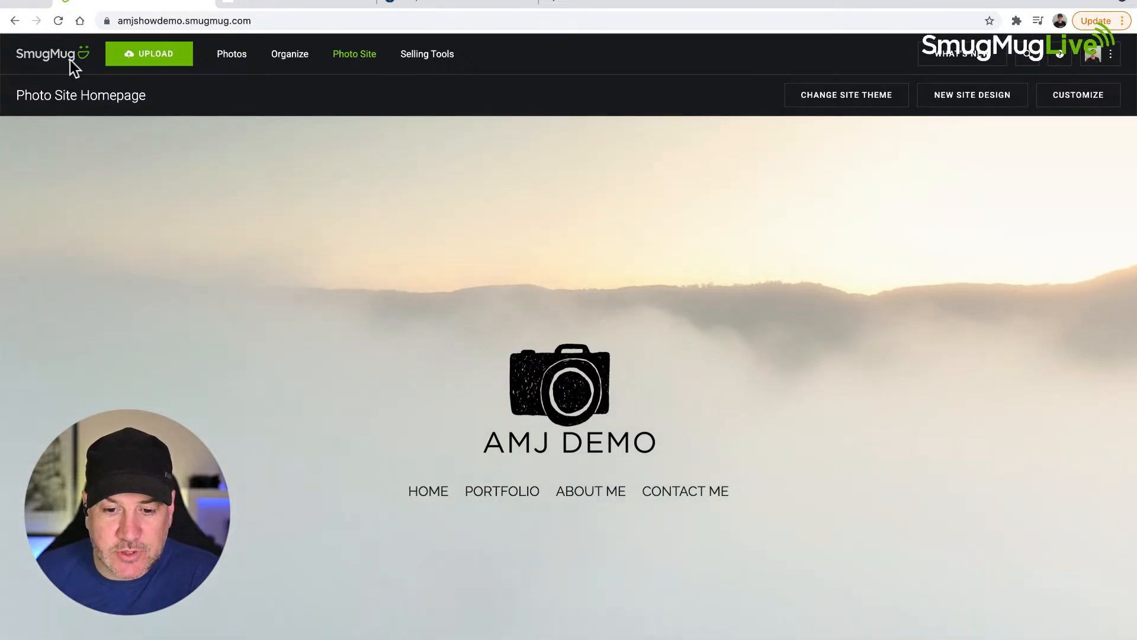
Step: Examine the Organize view's folder structure, from Client Galleries through the Wedding Clients year folders to the galleries inside 2018
{"action": "left_click", "coordinate": [289, 57]}
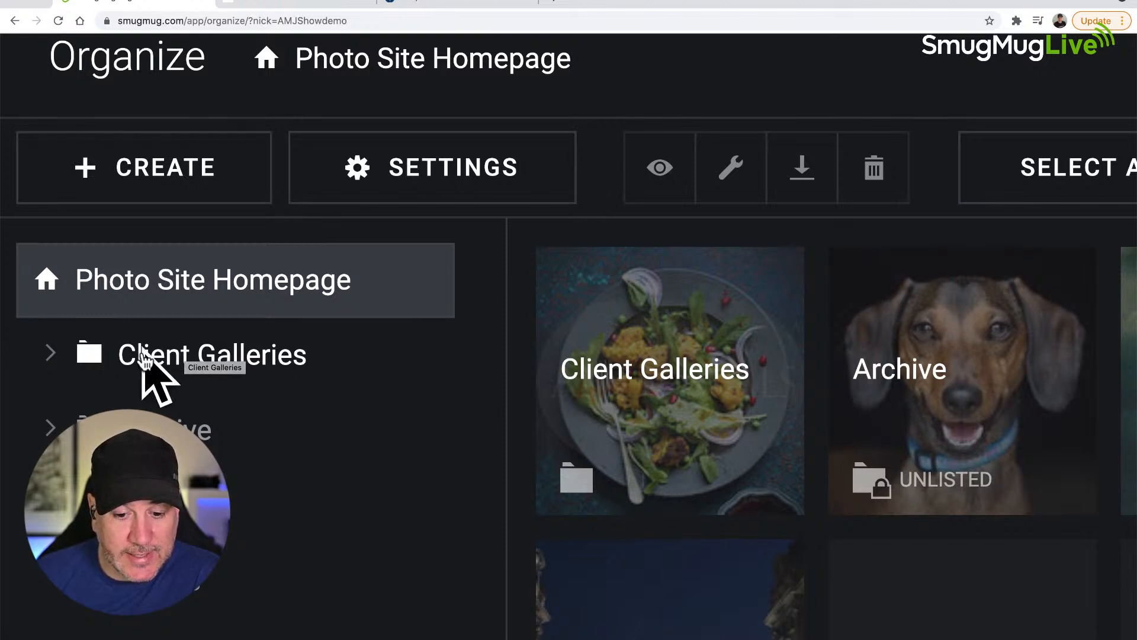
{"action": "left_click", "coordinate": [52, 356]}
{"action": "scroll", "coordinate": [53, 360], "scroll_direction": "down", "scroll_amount": 3}
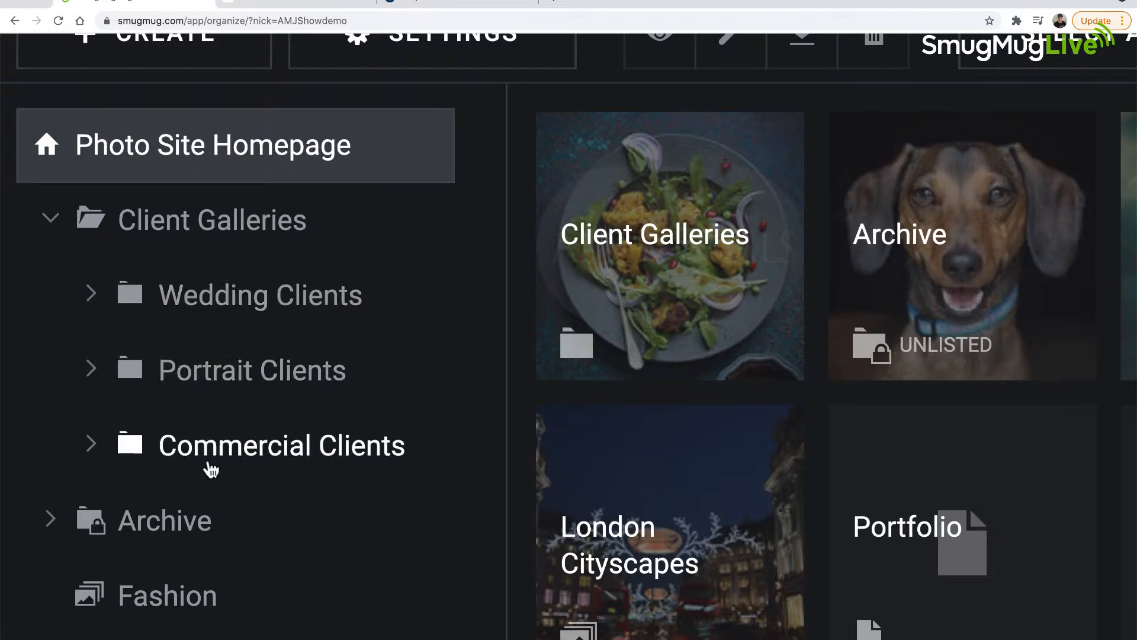
{"action": "left_click", "coordinate": [91, 297]}
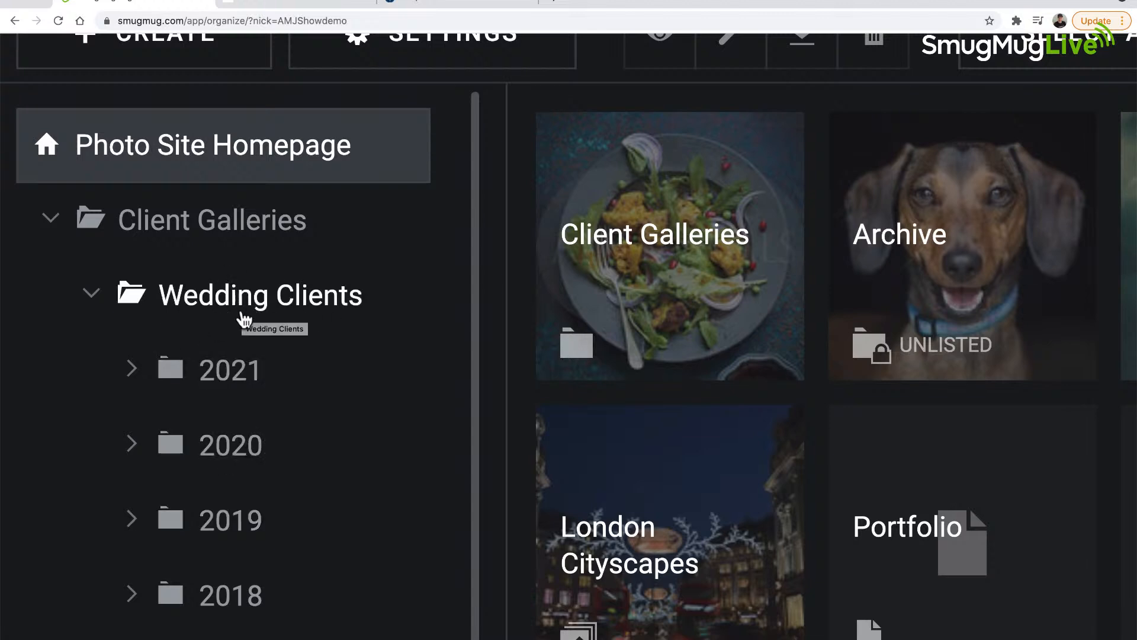
{"action": "scroll", "coordinate": [240, 326], "scroll_direction": "down", "scroll_amount": 8}
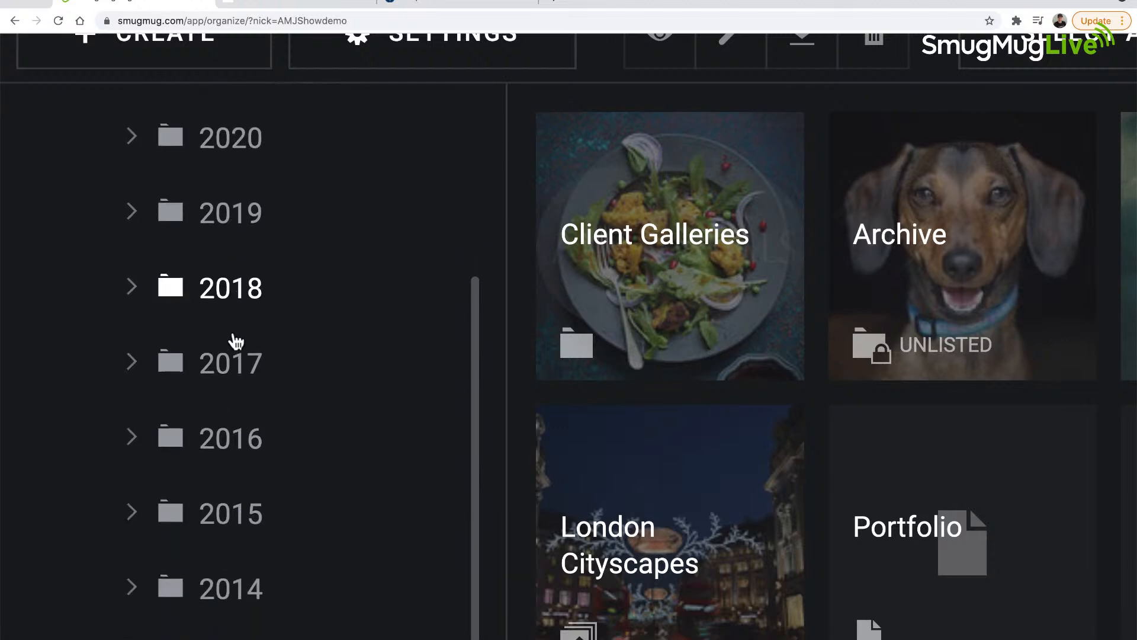
{"action": "scroll", "coordinate": [236, 341], "scroll_direction": "down", "scroll_amount": 3}
{"action": "scroll", "coordinate": [234, 343], "scroll_direction": "up", "scroll_amount": 8}
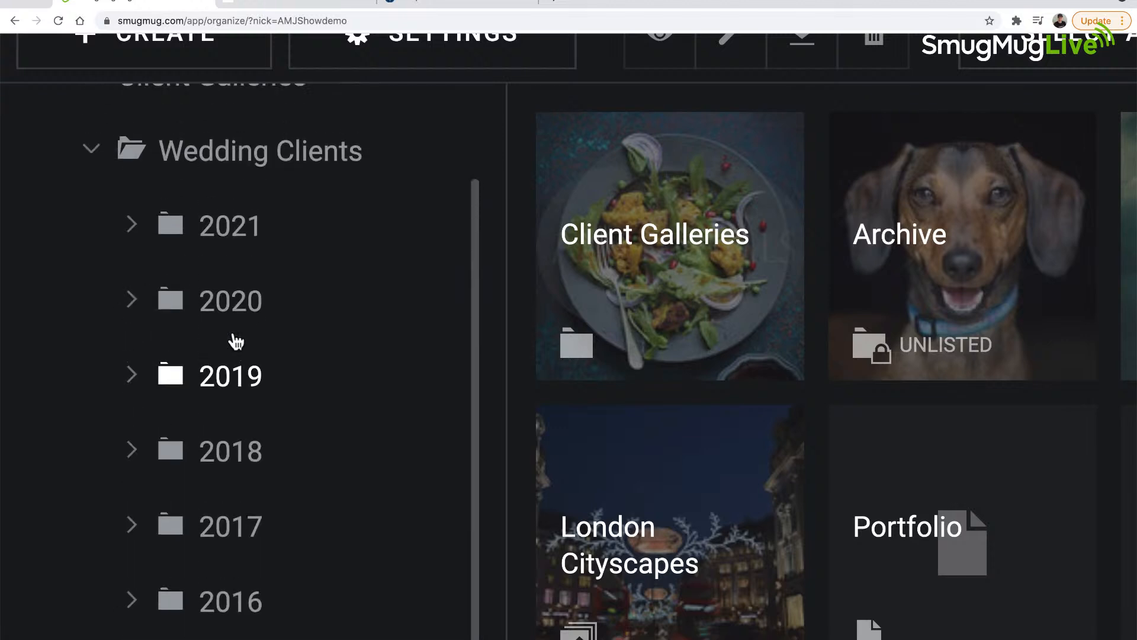
{"action": "left_click", "coordinate": [228, 503]}
{"action": "scroll", "coordinate": [209, 475], "scroll_direction": "down", "scroll_amount": 1}
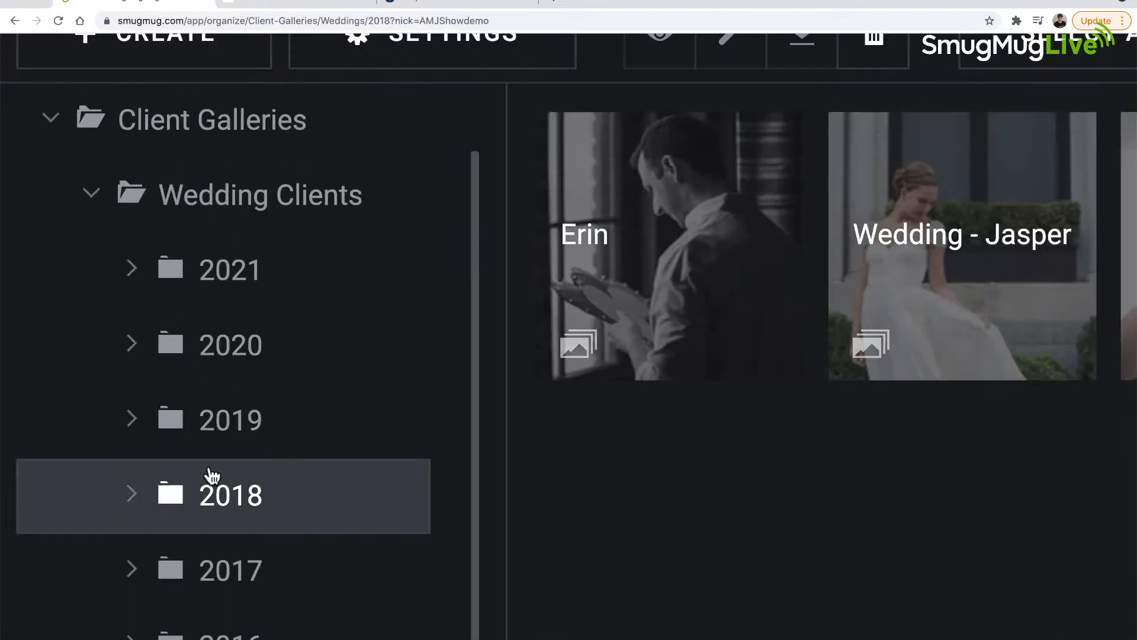
{"action": "left_click", "coordinate": [135, 466]}
{"action": "scroll", "coordinate": [255, 468], "scroll_direction": "down", "scroll_amount": 1}
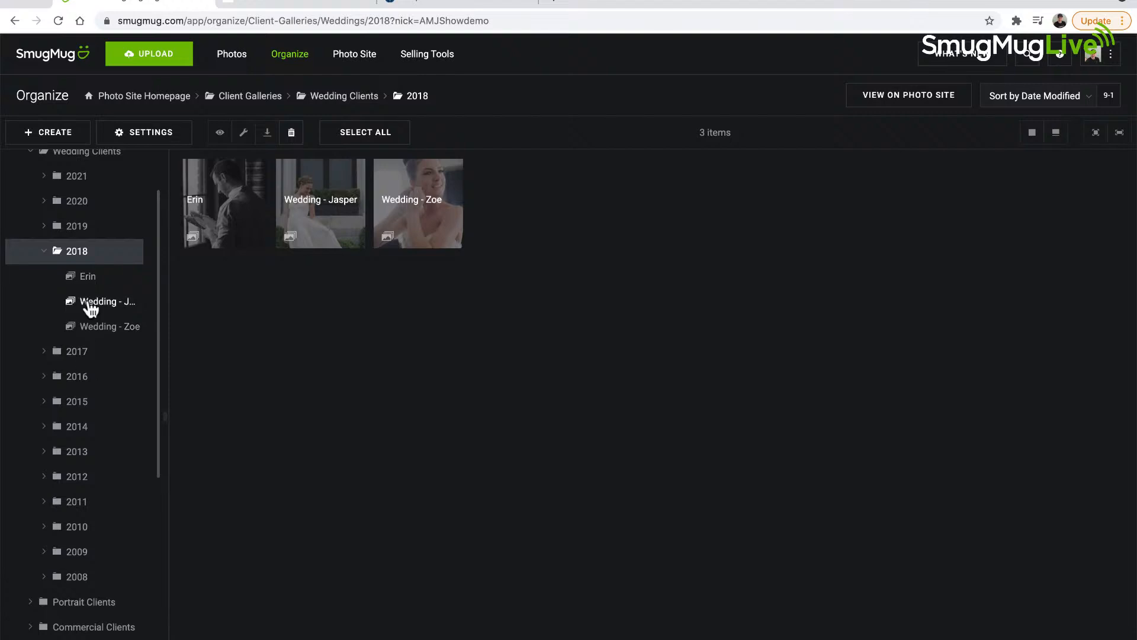
Step: Collapse the 2018, Wedding Clients and Client Galleries folders in the folder tree
{"action": "left_click", "coordinate": [43, 252]}
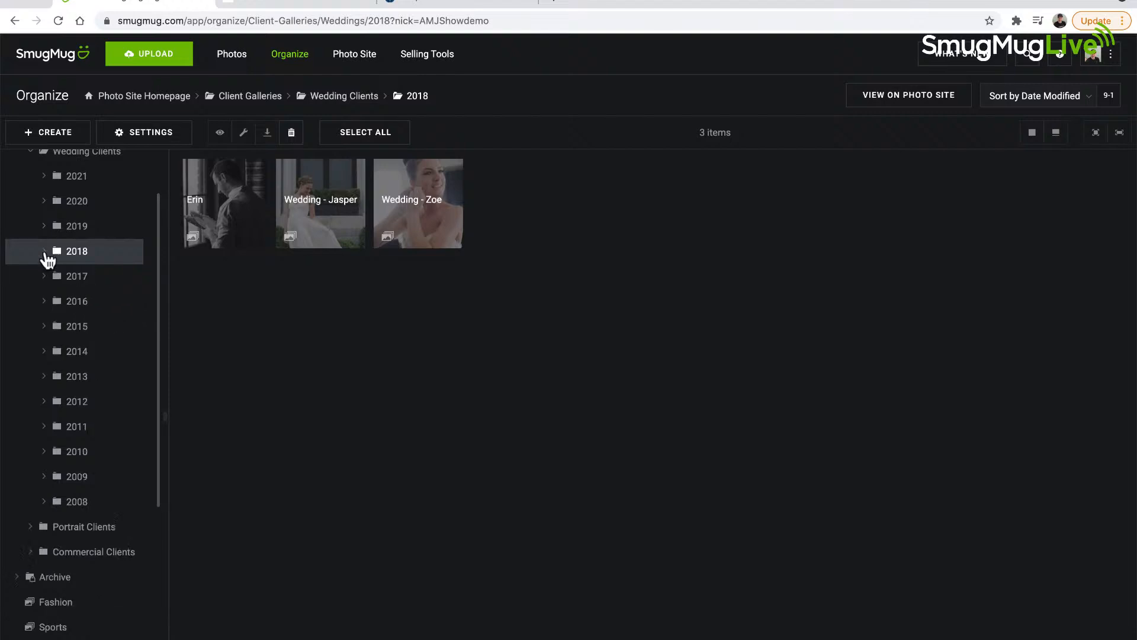
{"action": "scroll", "coordinate": [47, 261], "scroll_direction": "up", "scroll_amount": 3}
{"action": "left_click", "coordinate": [29, 221]}
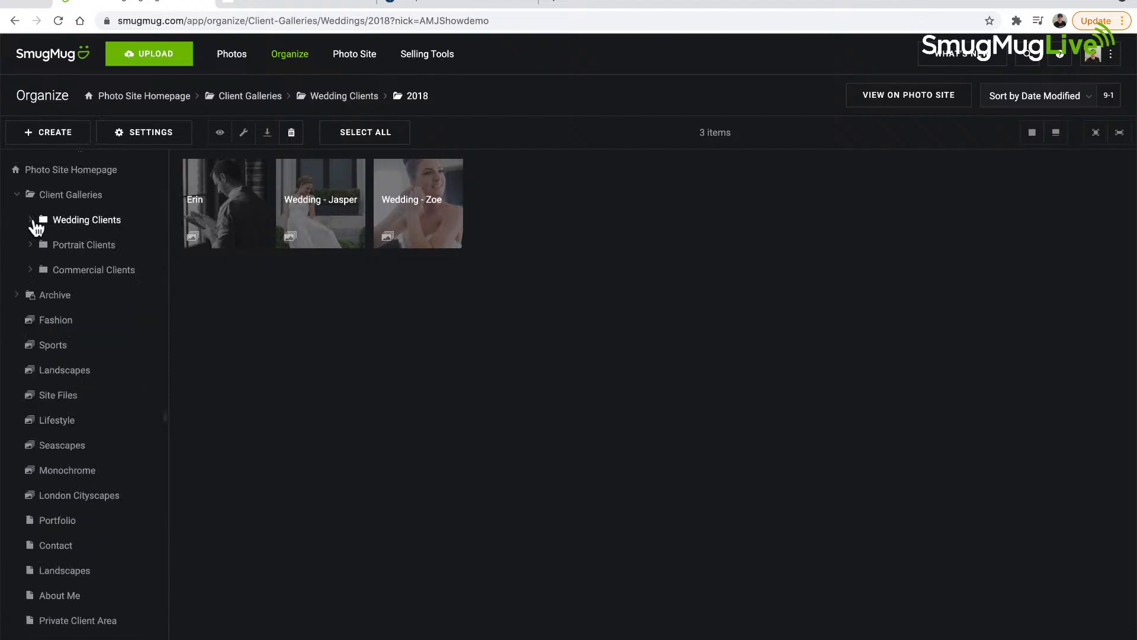
{"action": "left_click", "coordinate": [17, 197]}
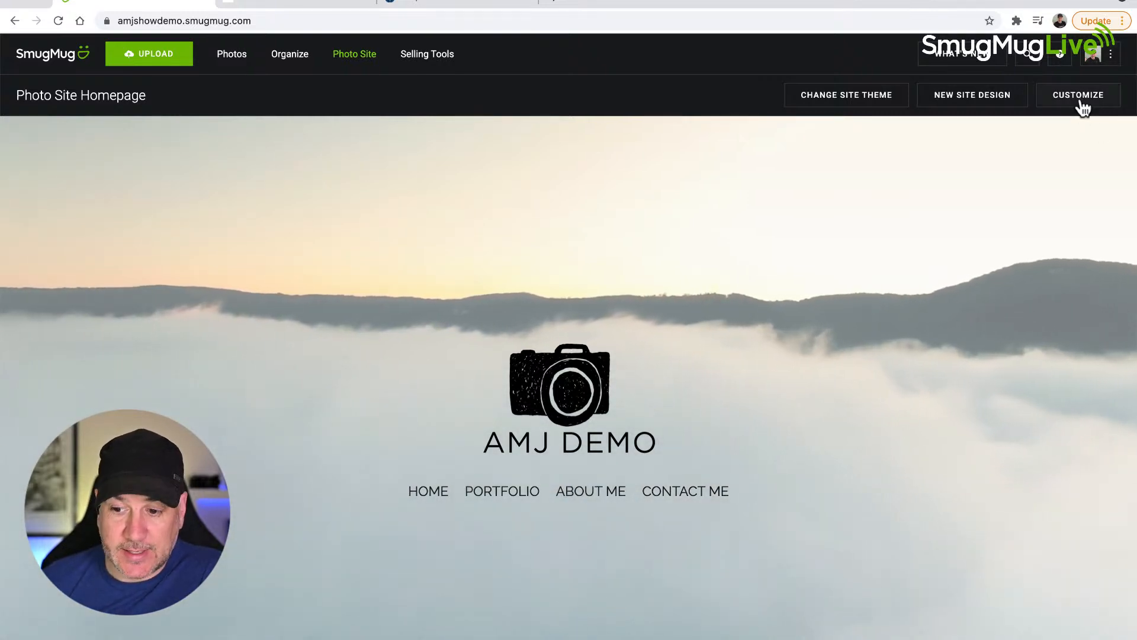
Step: Start customizing the photo site homepage, switch to the Entire Site scope and open its menu block's link settings
{"action": "scroll", "coordinate": [1100, 105], "scroll_direction": "up", "scroll_amount": 5}
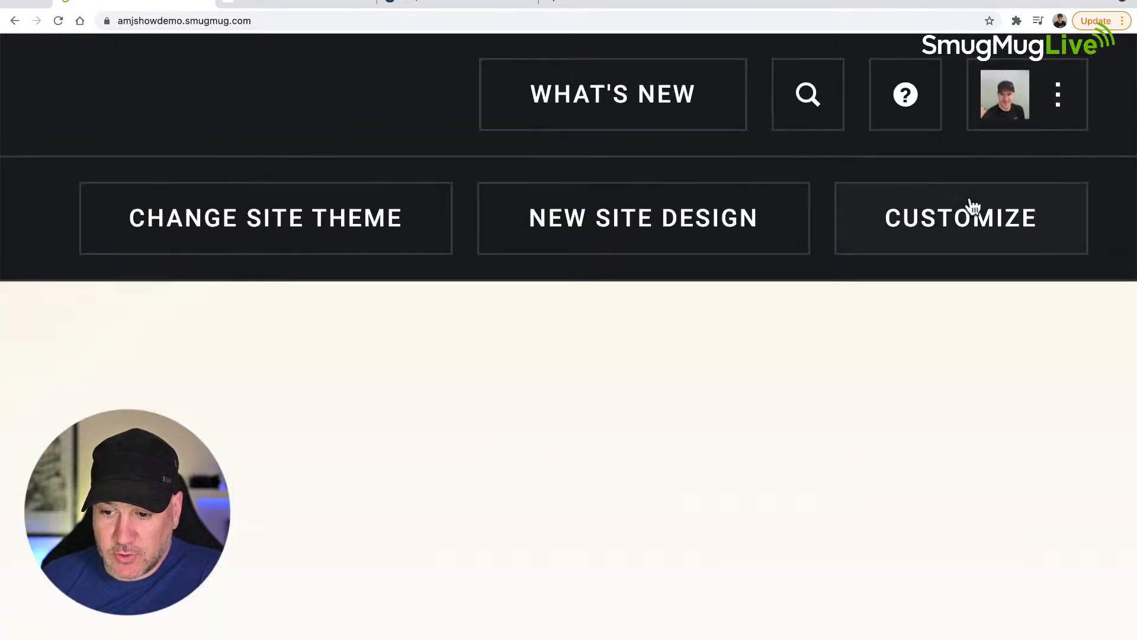
{"action": "left_click", "coordinate": [1000, 222]}
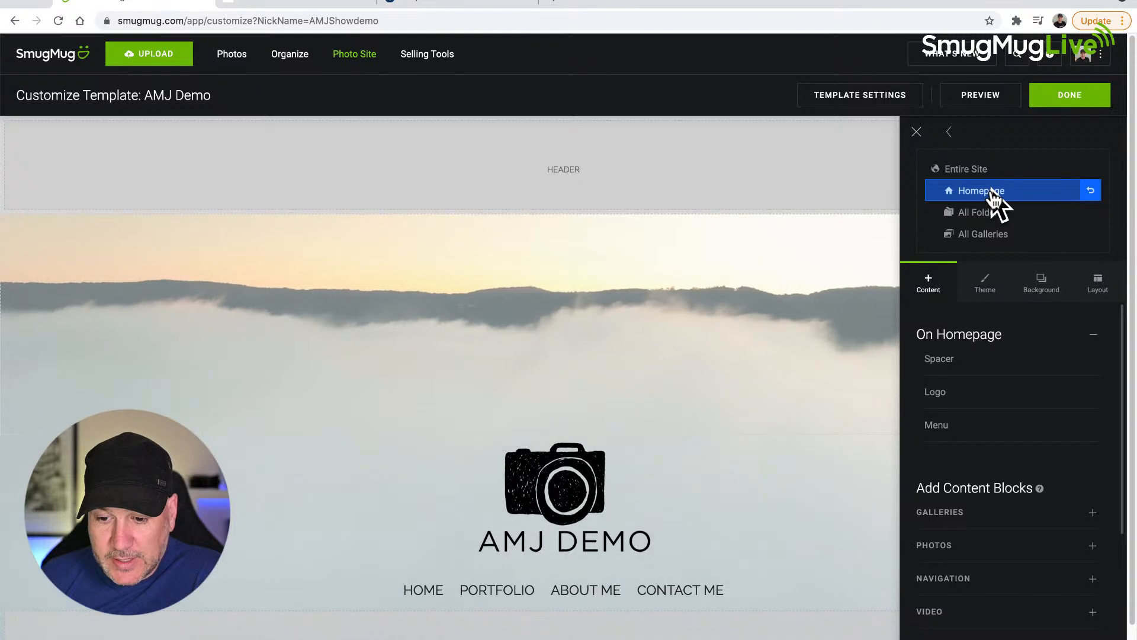
{"action": "scroll", "coordinate": [631, 565], "scroll_direction": "down", "scroll_amount": 1}
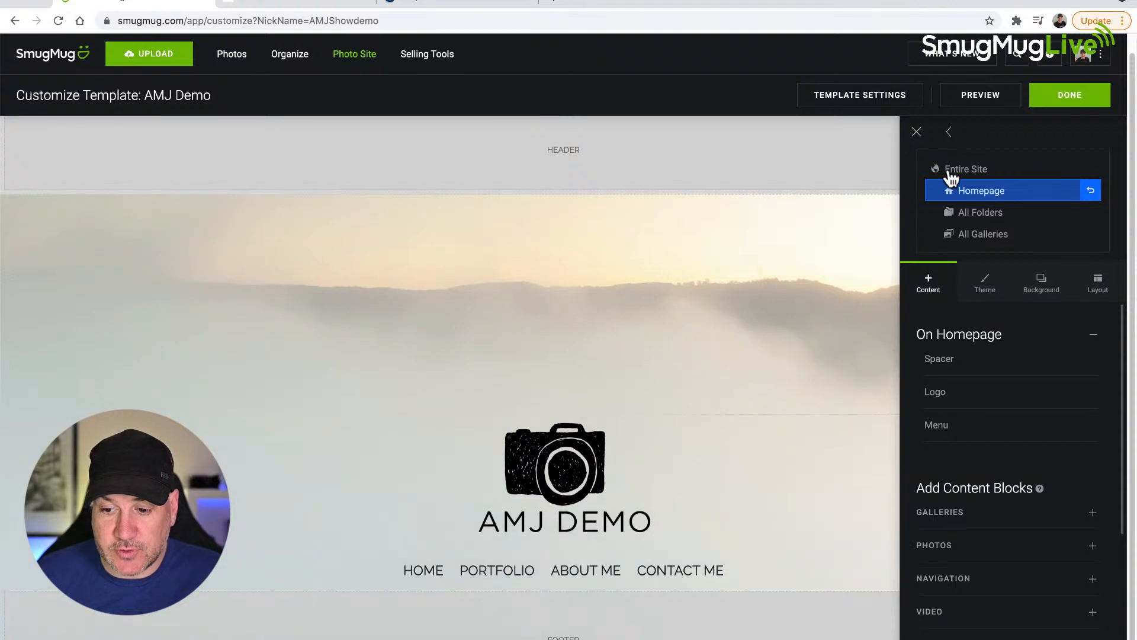
{"action": "left_click", "coordinate": [955, 173]}
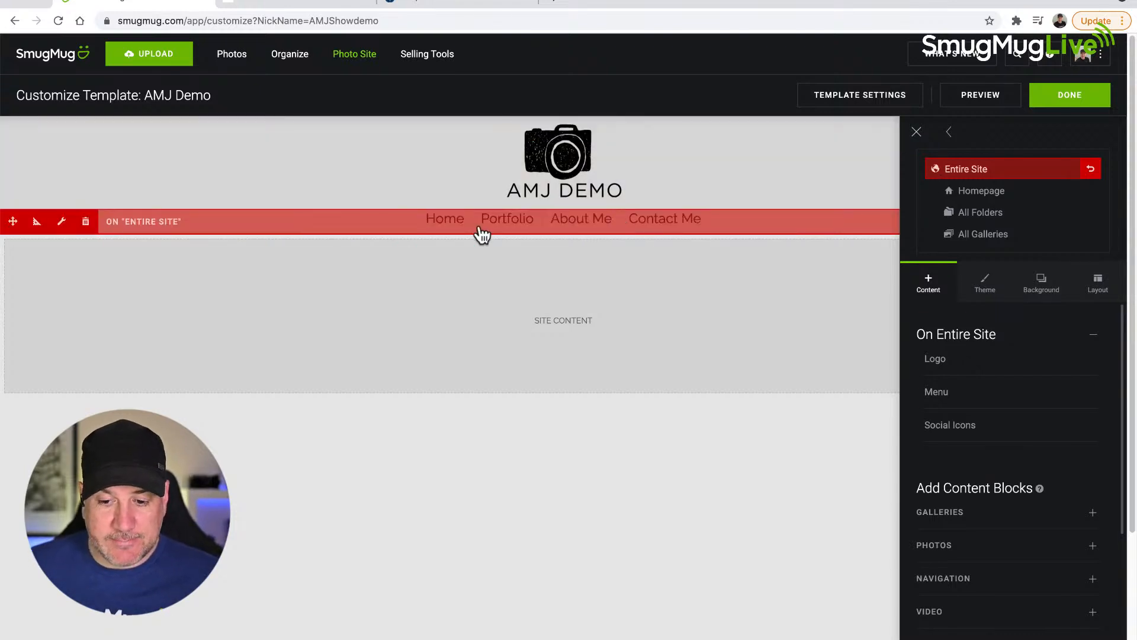
{"action": "left_click", "coordinate": [62, 222]}
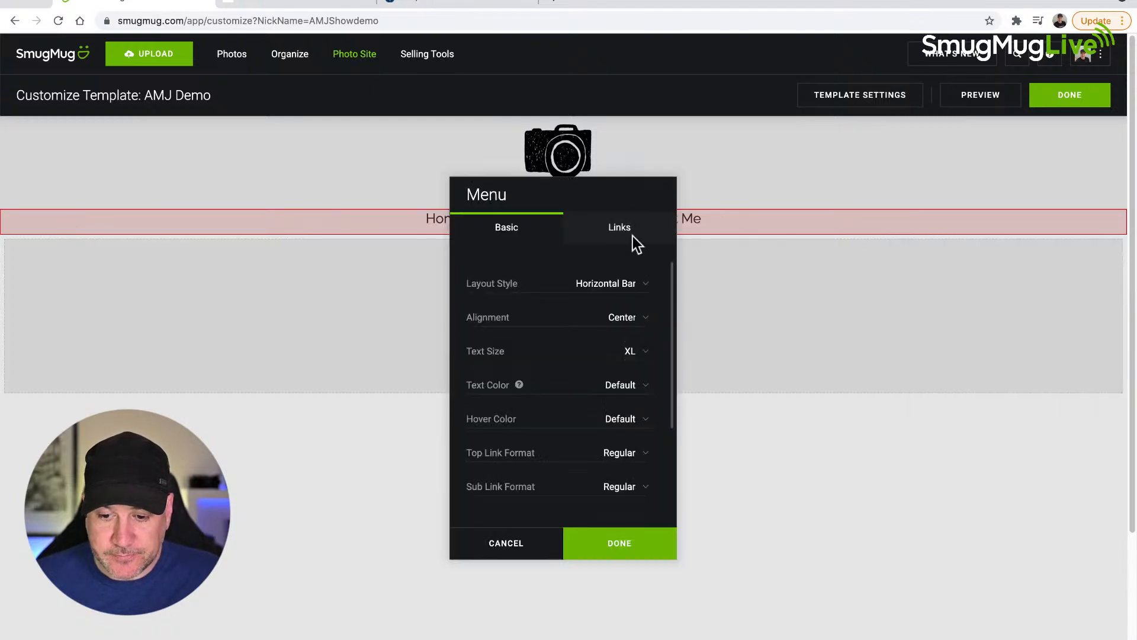
{"action": "left_click", "coordinate": [630, 236]}
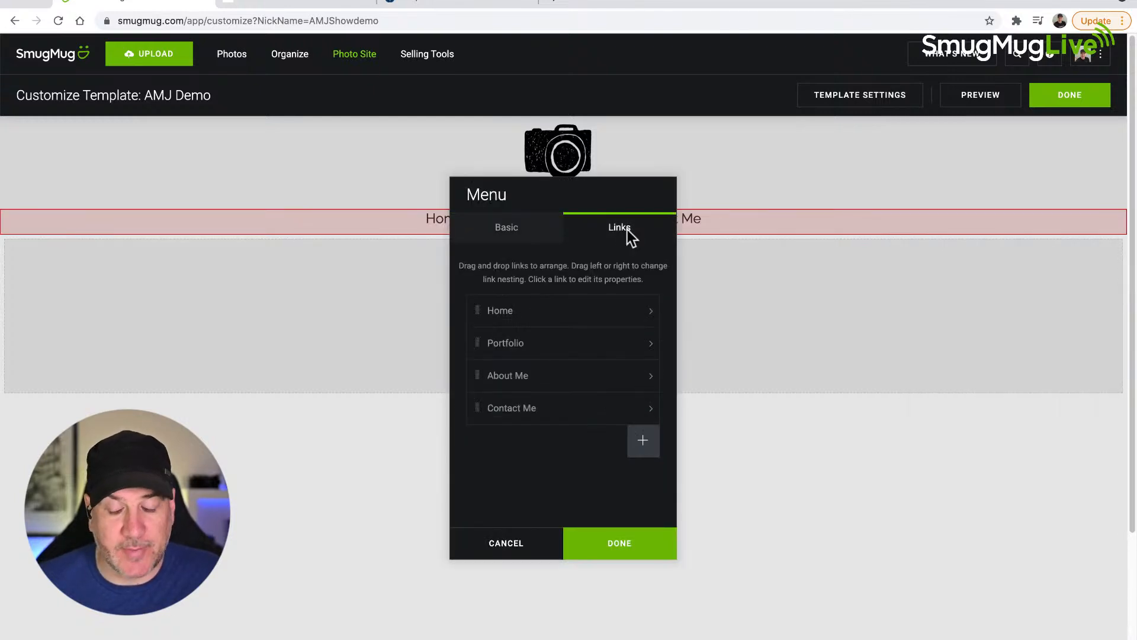
Step: Add an untitled link to the entire-site menu and return to the list of links
{"action": "left_click", "coordinate": [644, 443]}
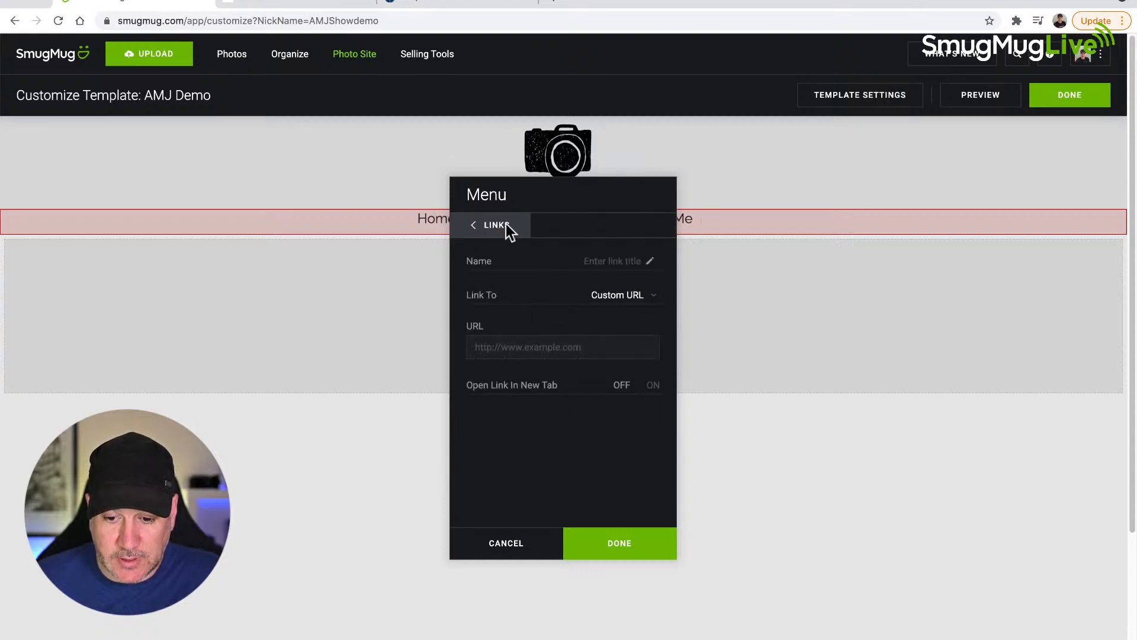
{"action": "left_click", "coordinate": [473, 222]}
{"action": "scroll", "coordinate": [630, 475], "scroll_direction": "up", "scroll_amount": 5}
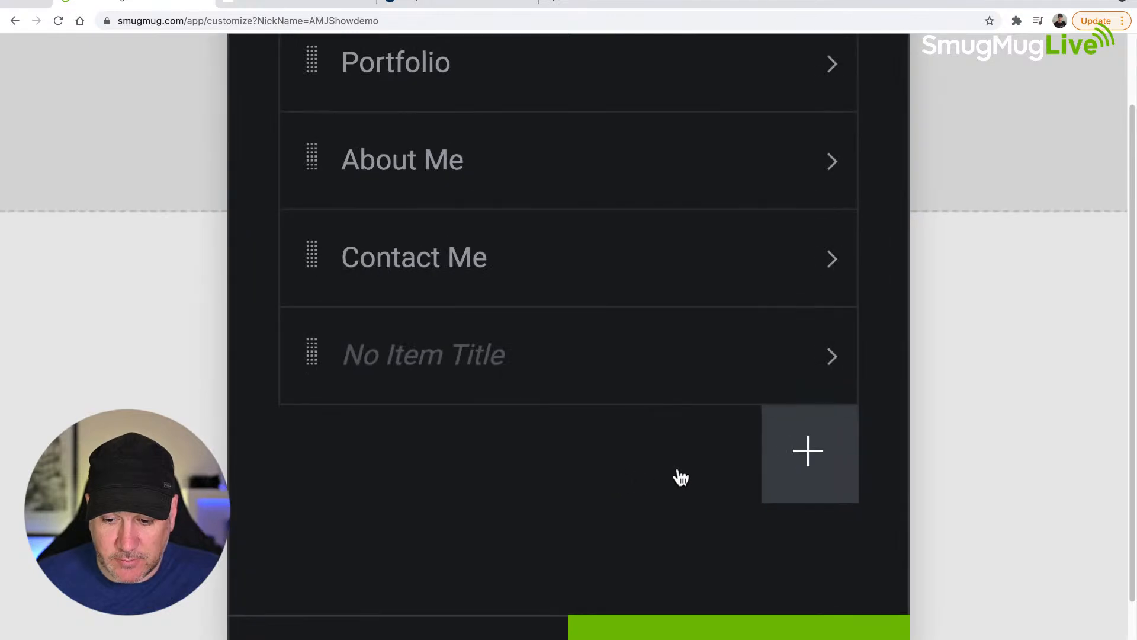
Step: Add a new link to the entire-site menu and name it Client Galleries
{"action": "left_click", "coordinate": [813, 457]}
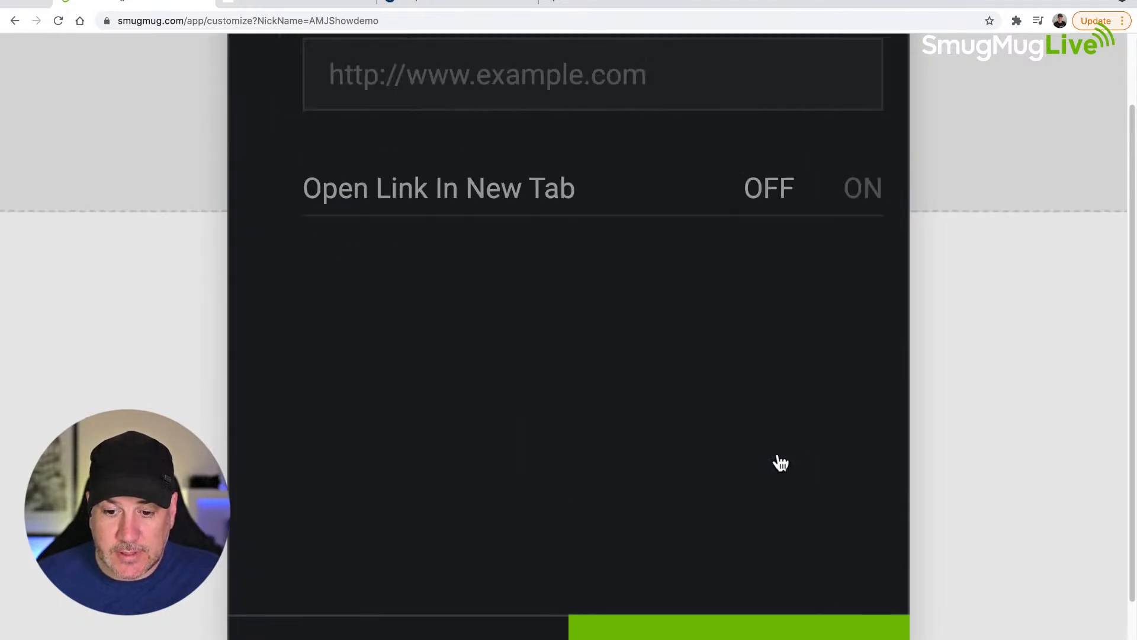
{"action": "scroll", "coordinate": [610, 440], "scroll_direction": "down", "scroll_amount": 5}
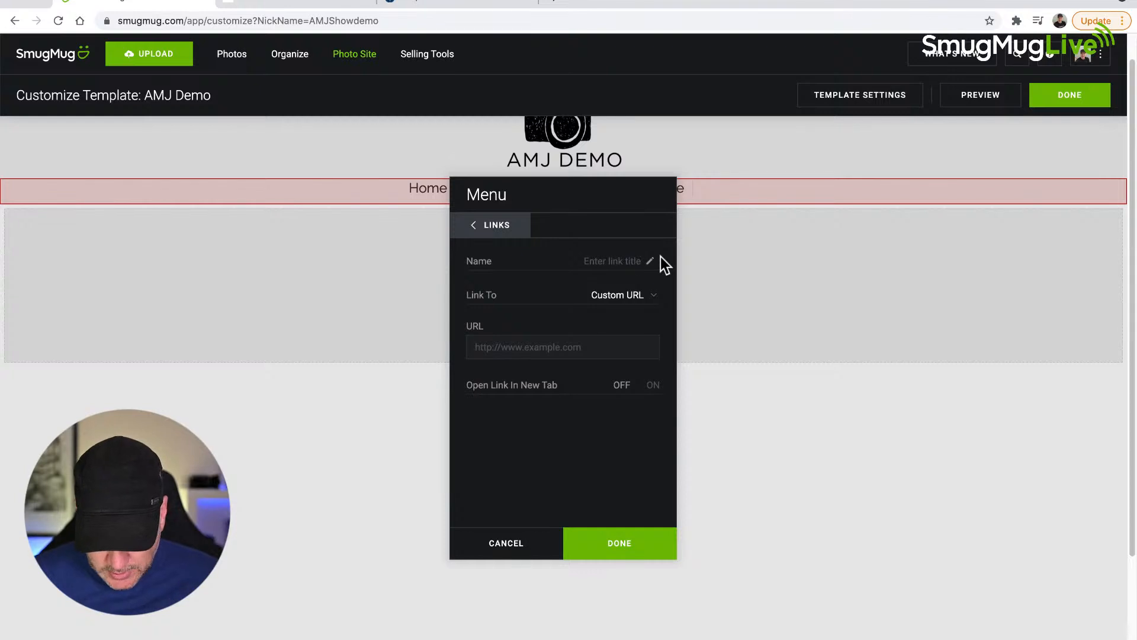
{"action": "type", "text": "Client Galleries"}
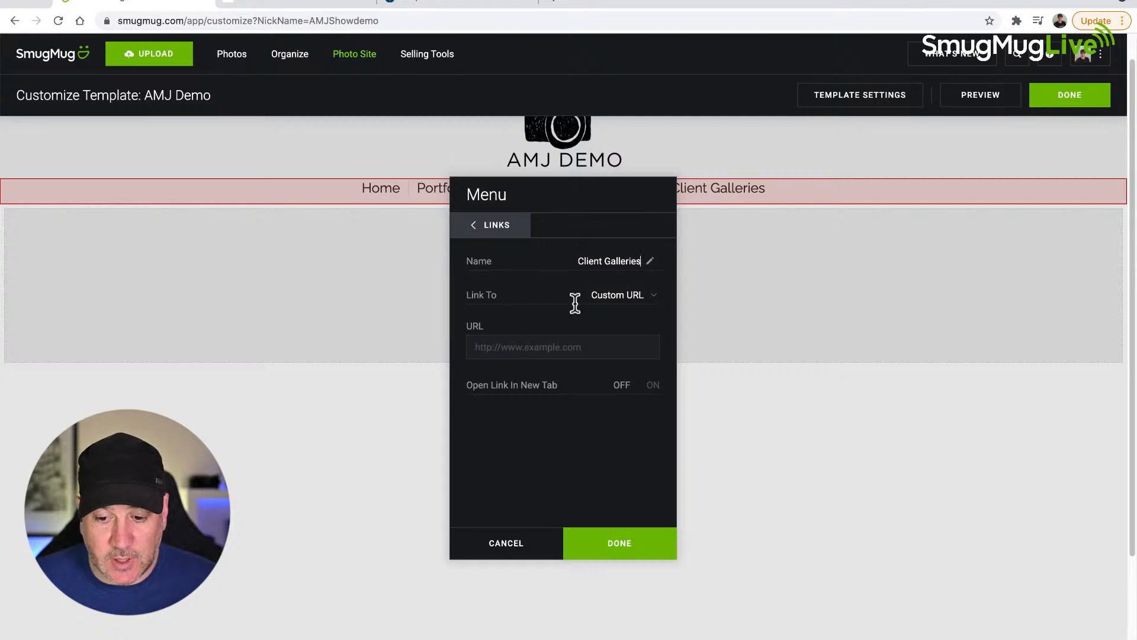
Step: Set the Client Galleries link to Page I Choose and pick the Client Galleries page as its target
{"action": "left_click", "coordinate": [642, 305]}
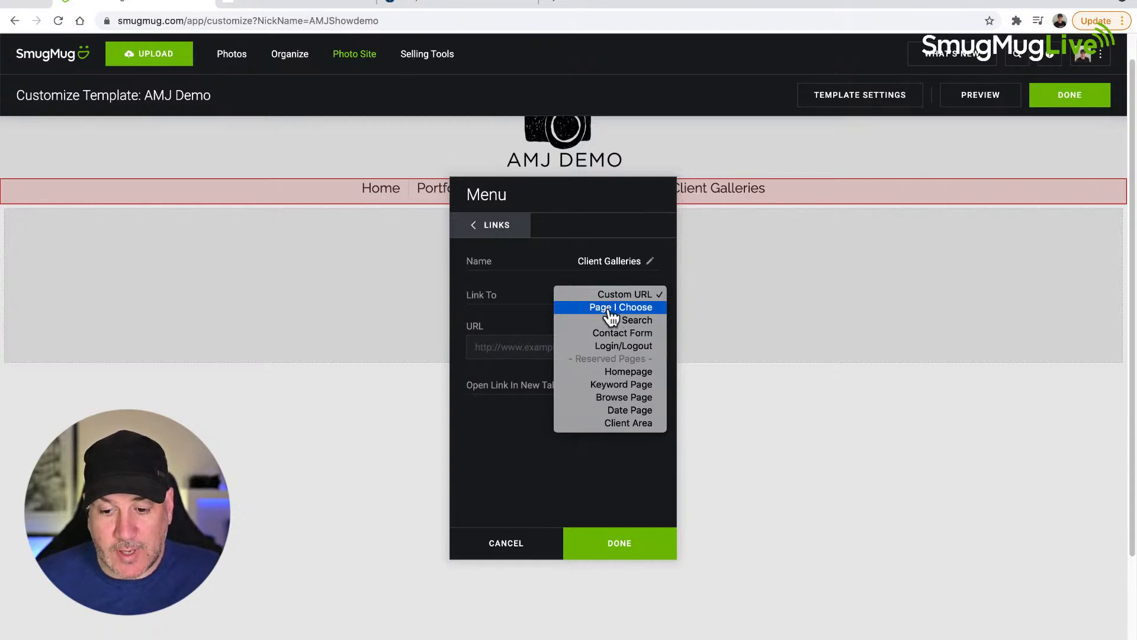
{"action": "left_click", "coordinate": [625, 309]}
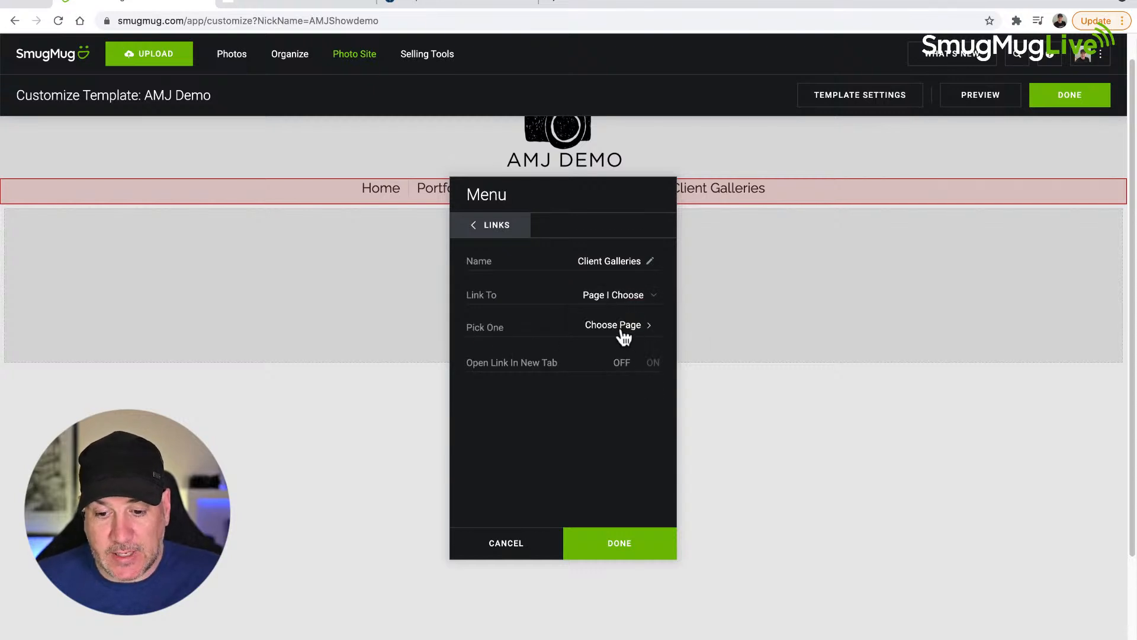
{"action": "left_click", "coordinate": [616, 326]}
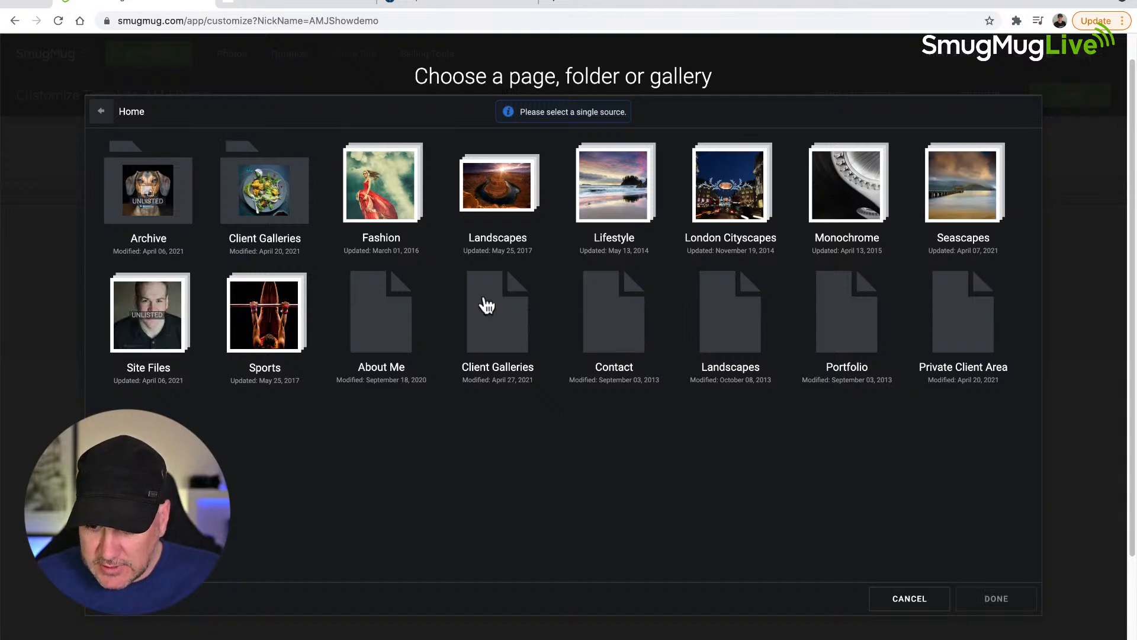
{"action": "left_click", "coordinate": [510, 341]}
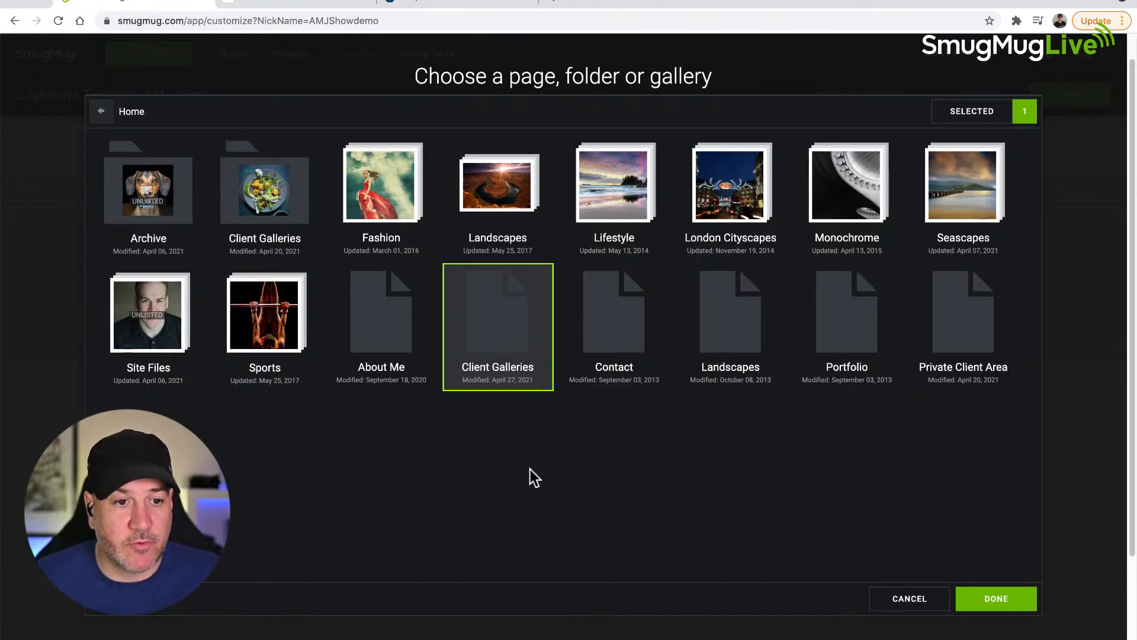
{"action": "left_click", "coordinate": [998, 599]}
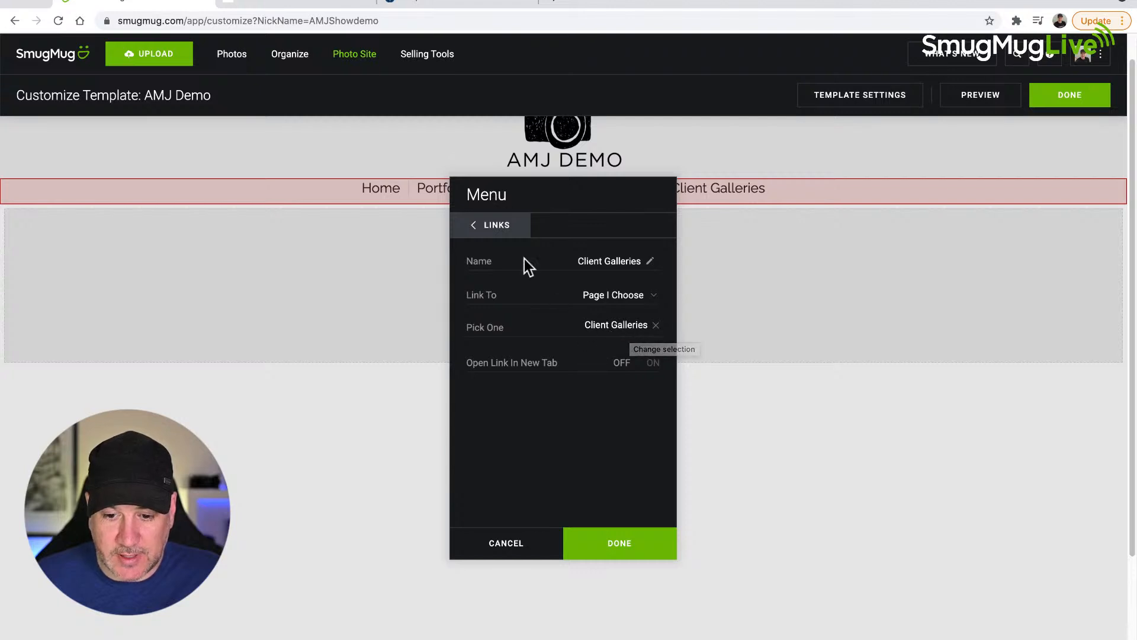
Step: Delete the untitled link from the entire-site menu, check the menu bar behind the dialog and apply the menu changes
{"action": "left_click", "coordinate": [478, 224]}
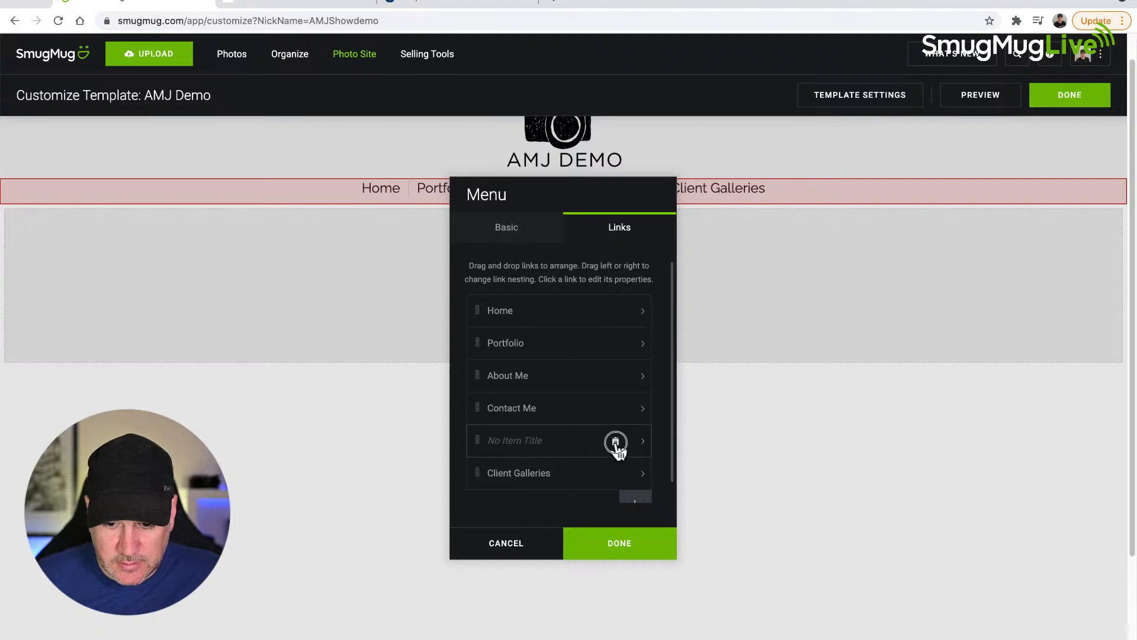
{"action": "left_click", "coordinate": [616, 443]}
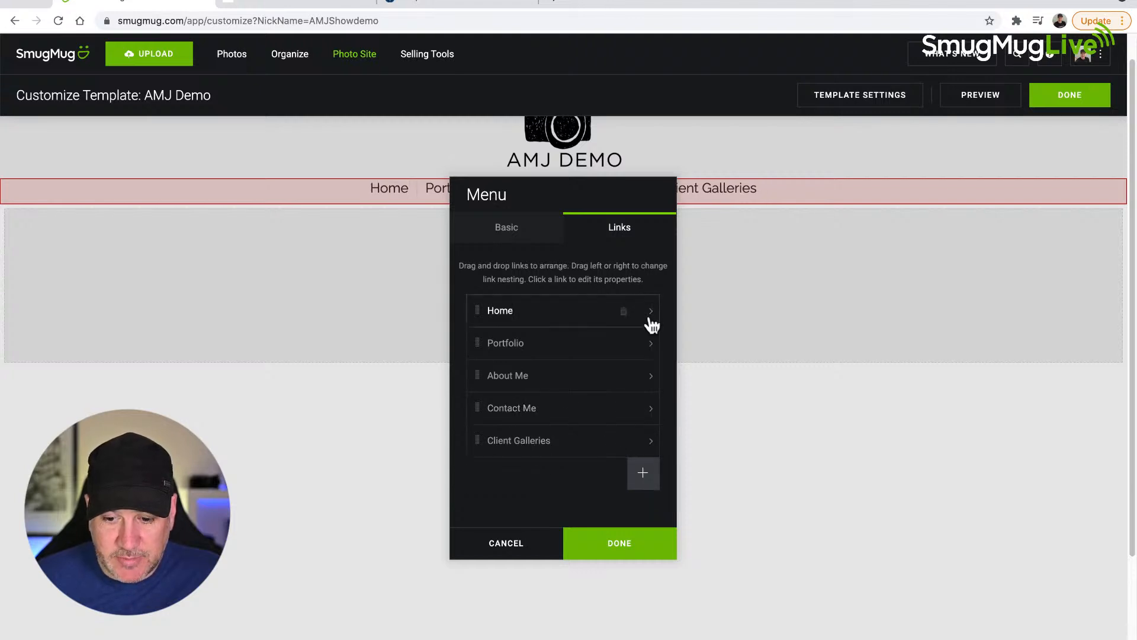
{"action": "left_click_drag", "start_coordinate": [589, 203], "coordinate": [734, 296]}
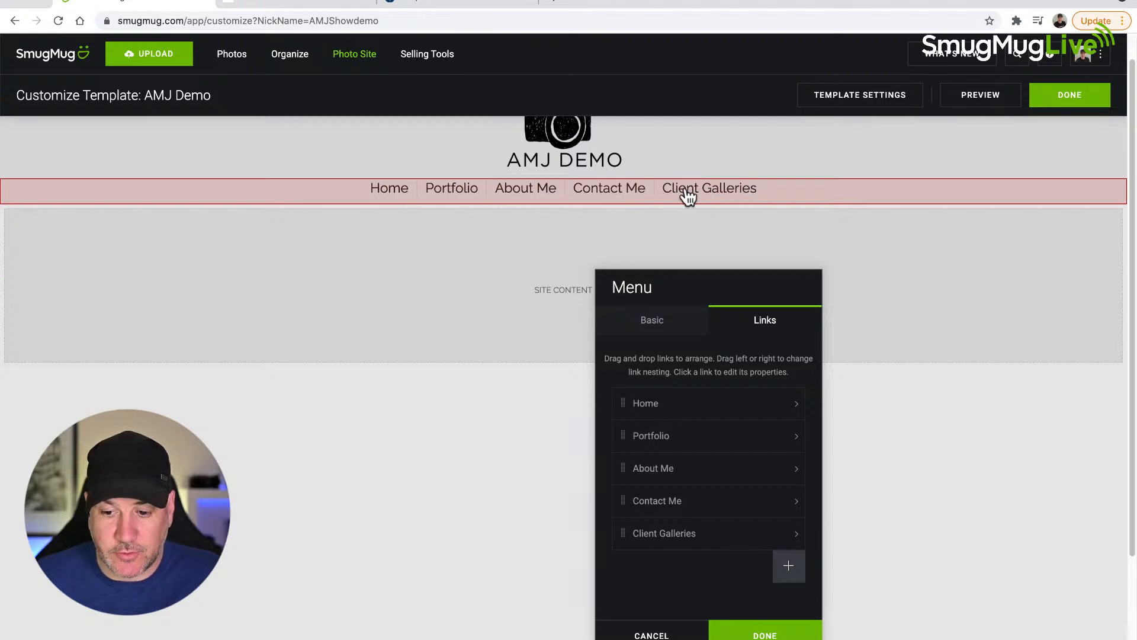
{"action": "left_click_drag", "start_coordinate": [740, 287], "coordinate": [579, 203]}
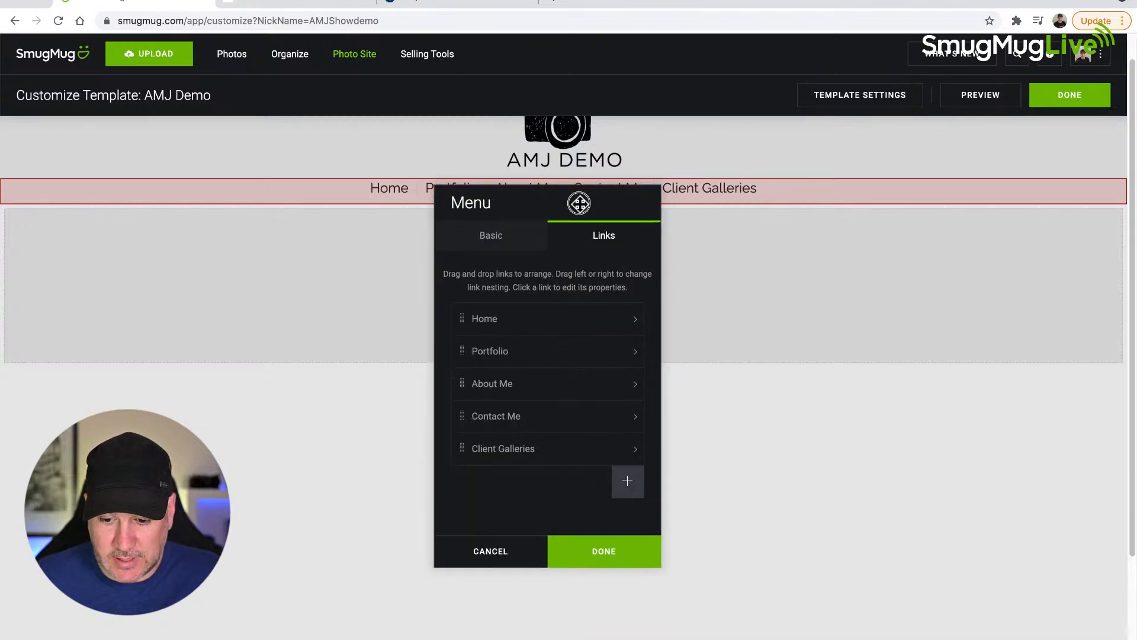
{"action": "left_click", "coordinate": [612, 556]}
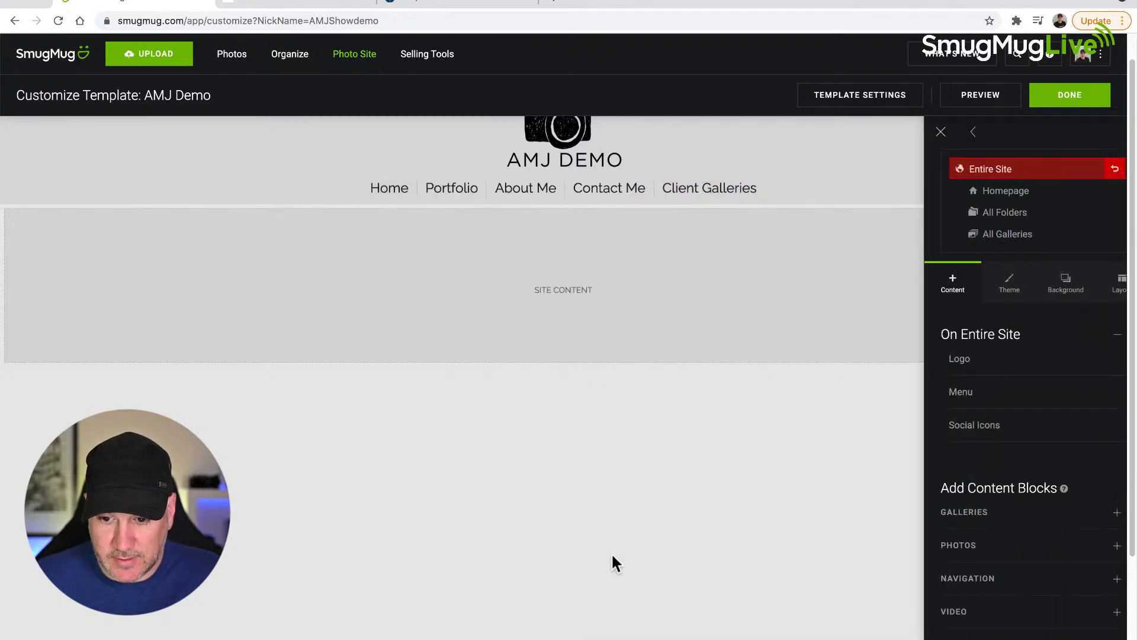
Step: Add a new link to the homepage's menu and name it Client Galleries
{"action": "left_click", "coordinate": [971, 192]}
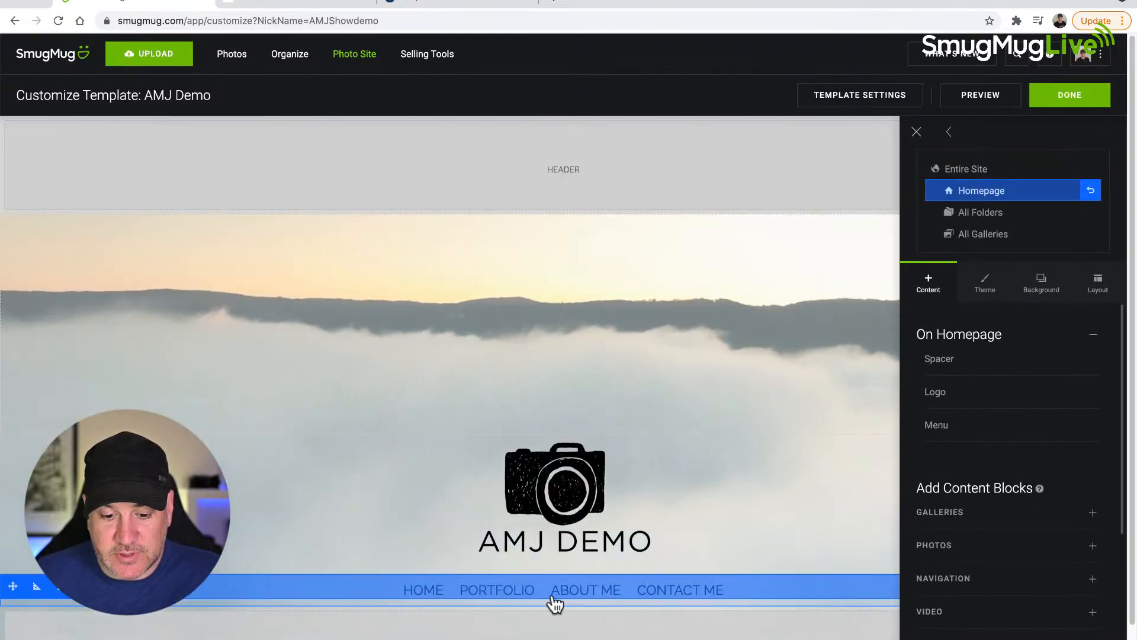
{"action": "left_click", "coordinate": [56, 587]}
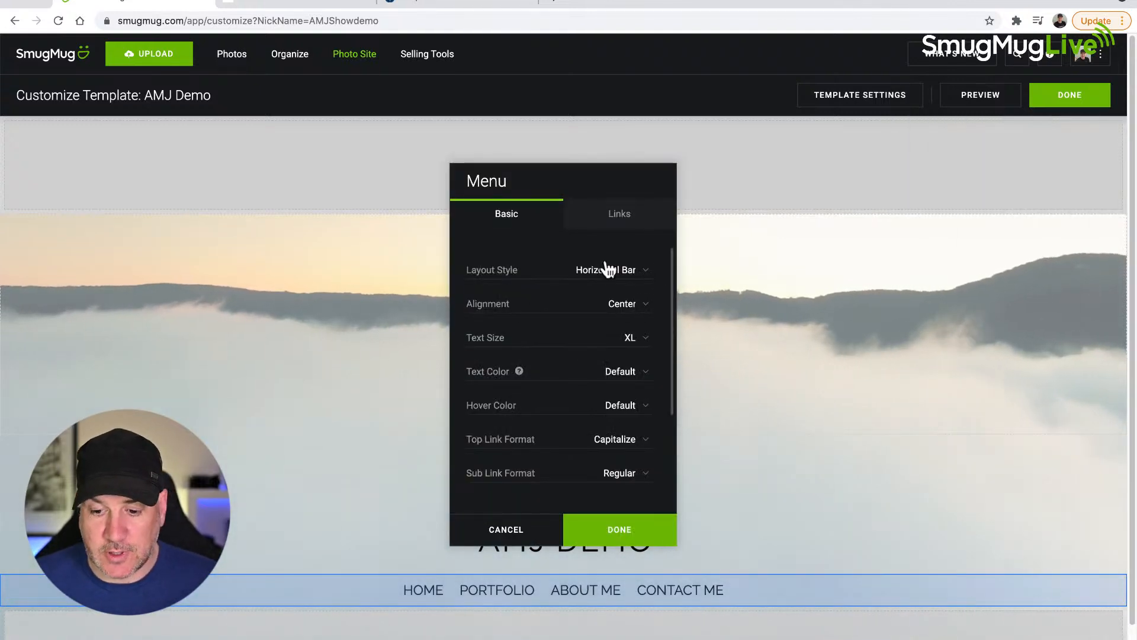
{"action": "left_click", "coordinate": [608, 220]}
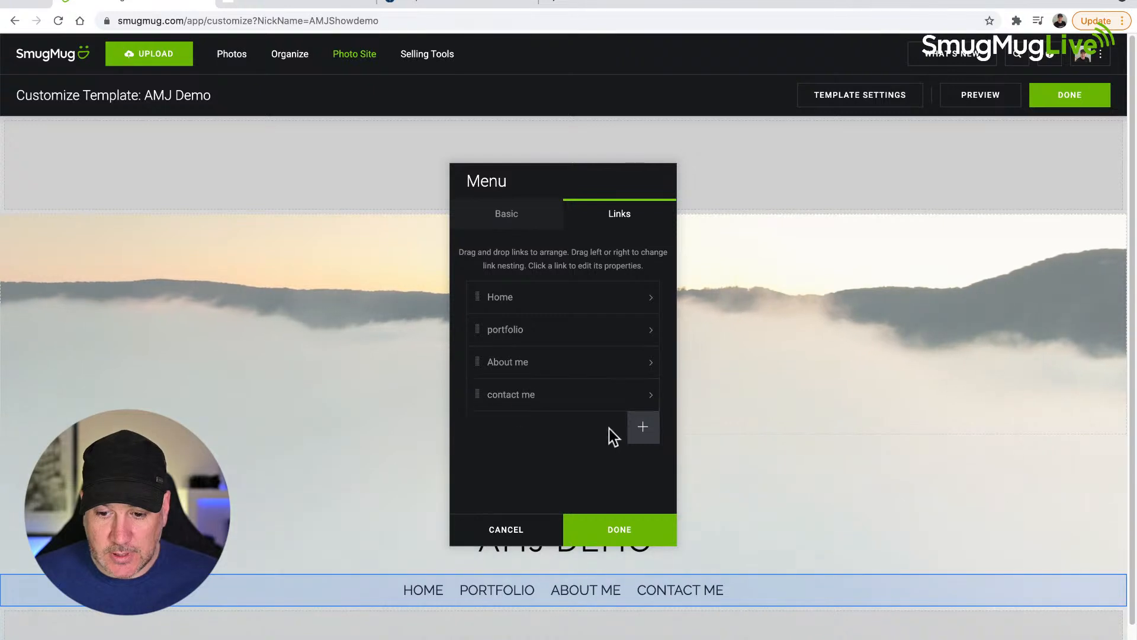
{"action": "left_click", "coordinate": [643, 436]}
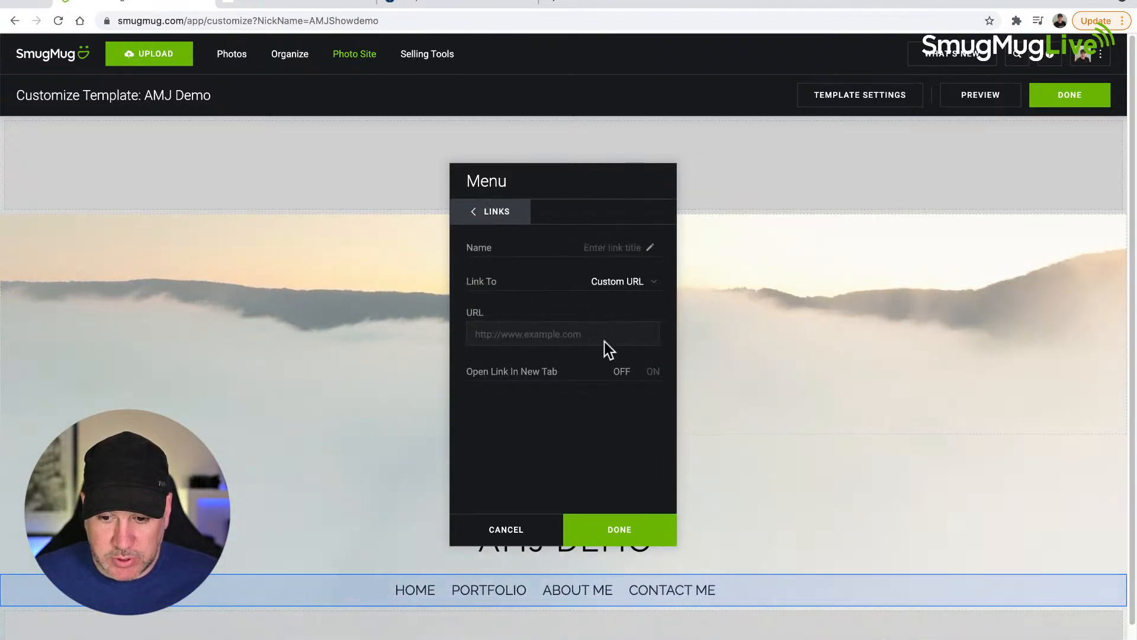
{"action": "left_click", "coordinate": [615, 246]}
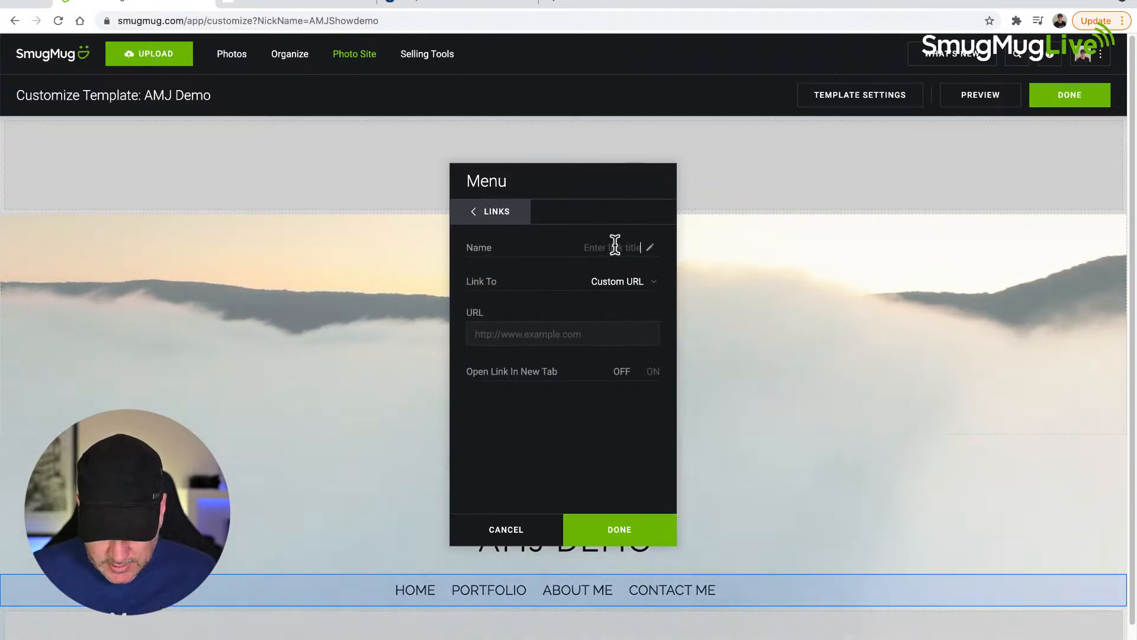
{"action": "type", "text": "Client"}
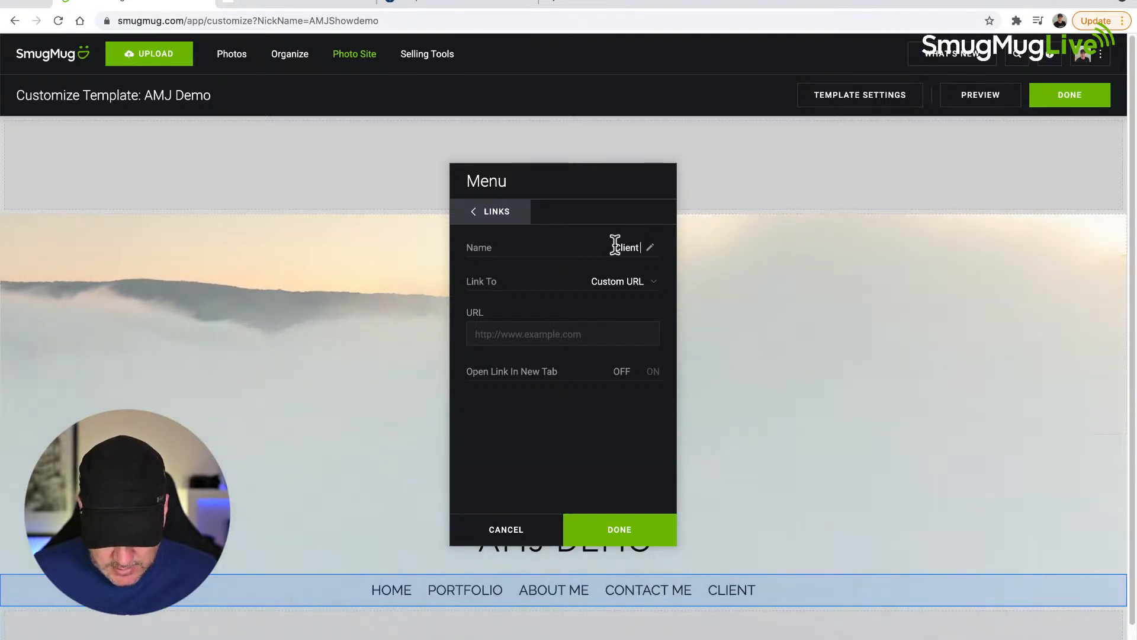
{"action": "type", "text": " GAlleries"}
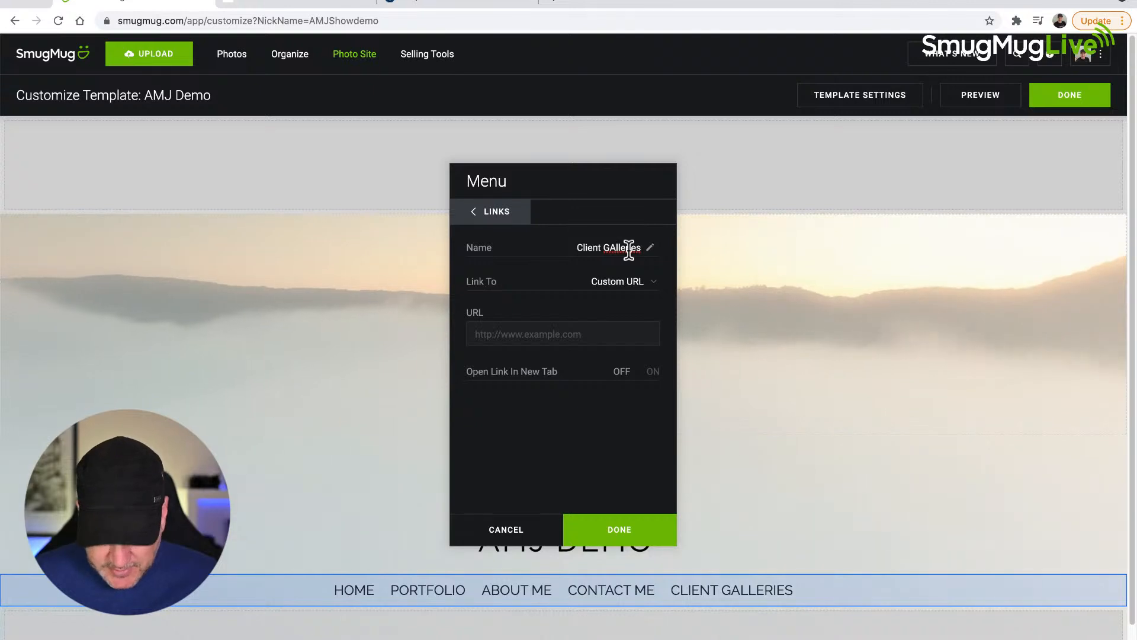
Step: Link the homepage menu's Client Galleries entry to the Client Galleries page using Page I Choose, and apply the menu changes
{"action": "left_click", "coordinate": [631, 281]}
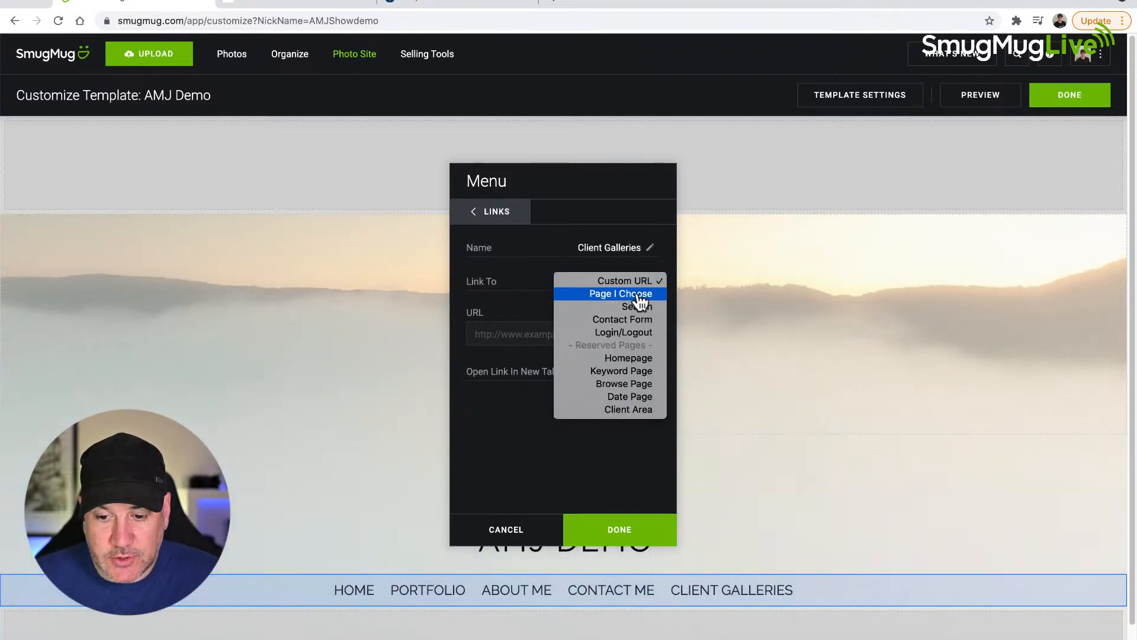
{"action": "left_click", "coordinate": [636, 296]}
{"action": "left_click", "coordinate": [613, 319]}
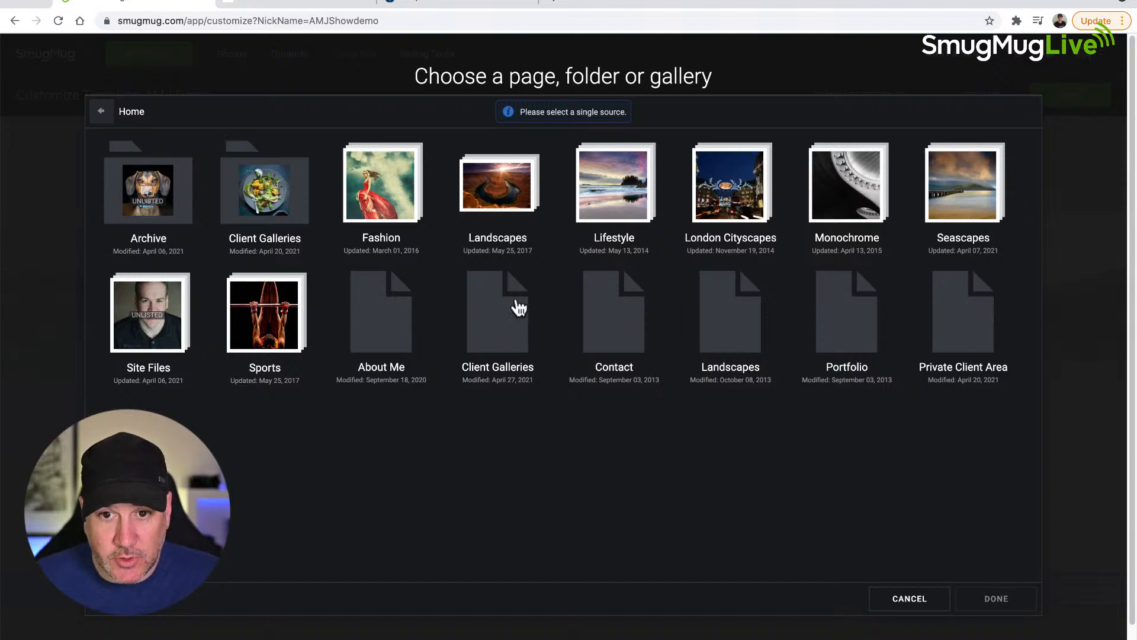
{"action": "left_click", "coordinate": [500, 312]}
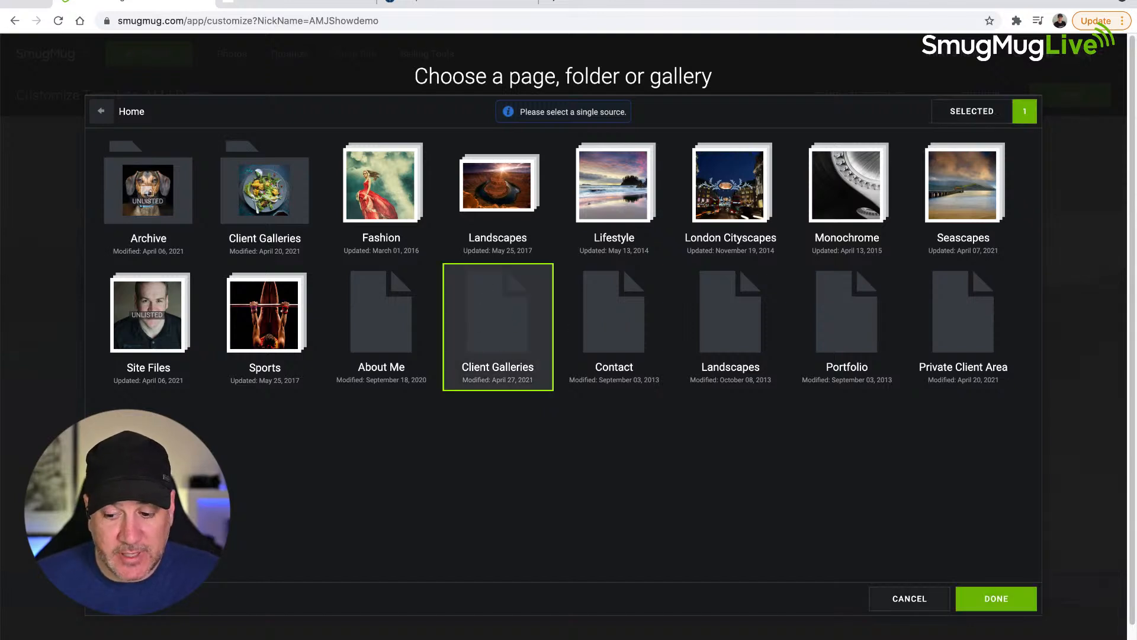
{"action": "scroll", "coordinate": [969, 601], "scroll_direction": "up", "scroll_amount": 5}
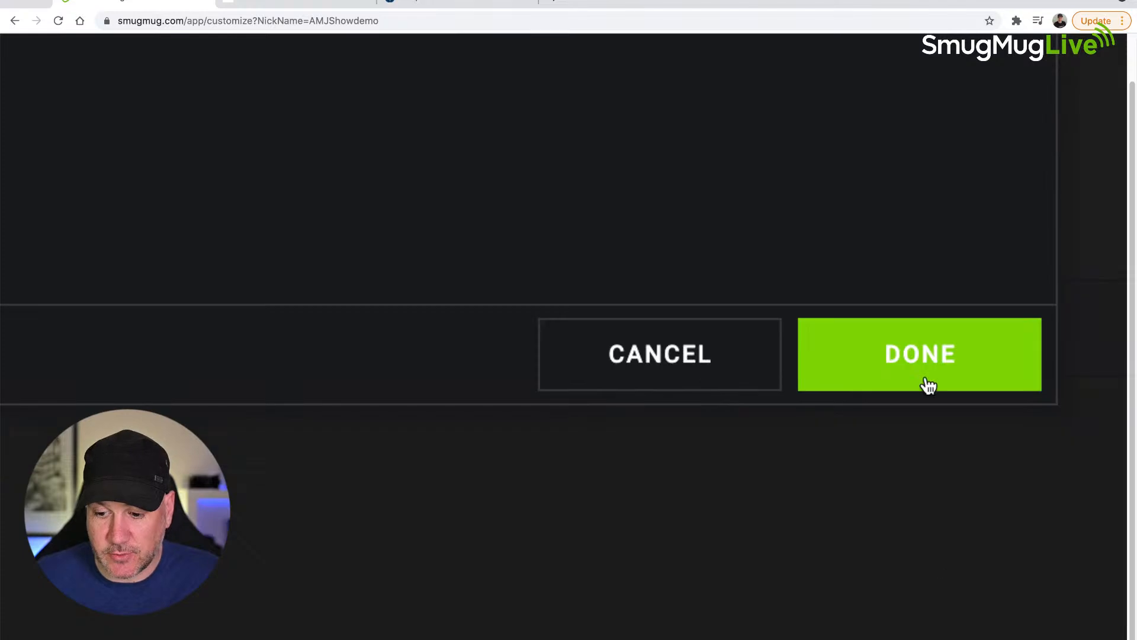
{"action": "left_click", "coordinate": [946, 374]}
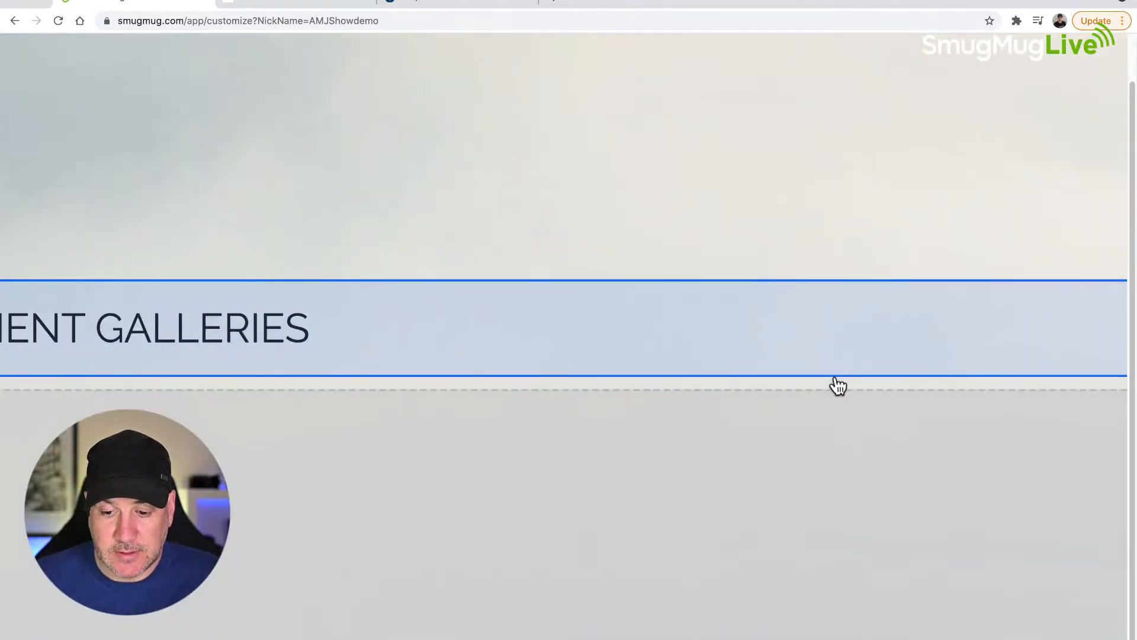
{"action": "scroll", "coordinate": [804, 425], "scroll_direction": "down", "scroll_amount": 5}
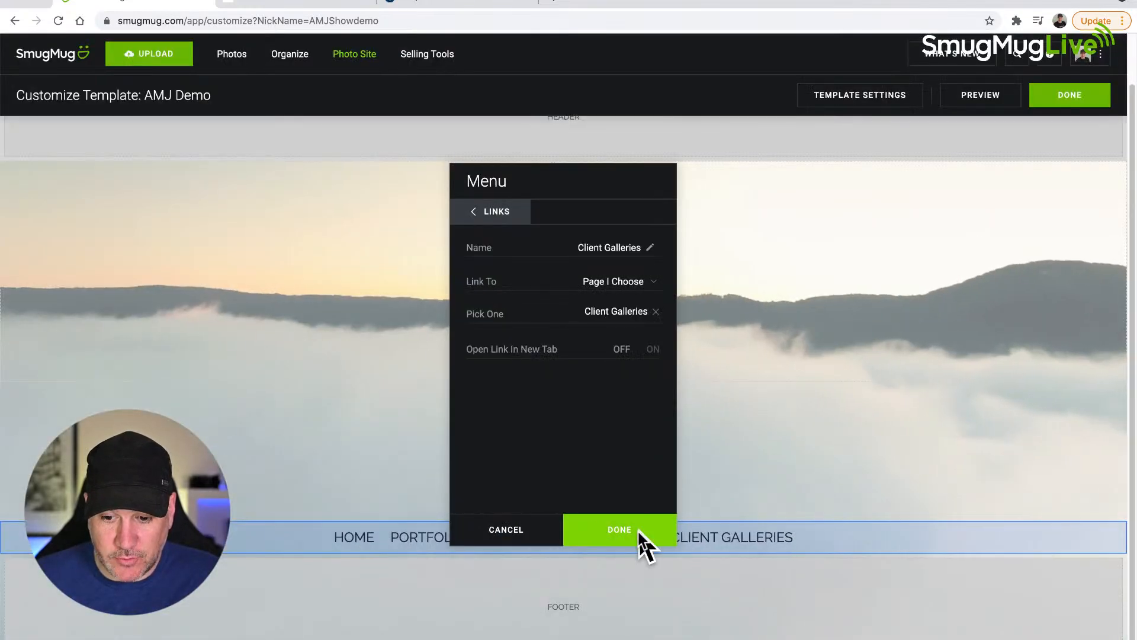
{"action": "left_click", "coordinate": [621, 536]}
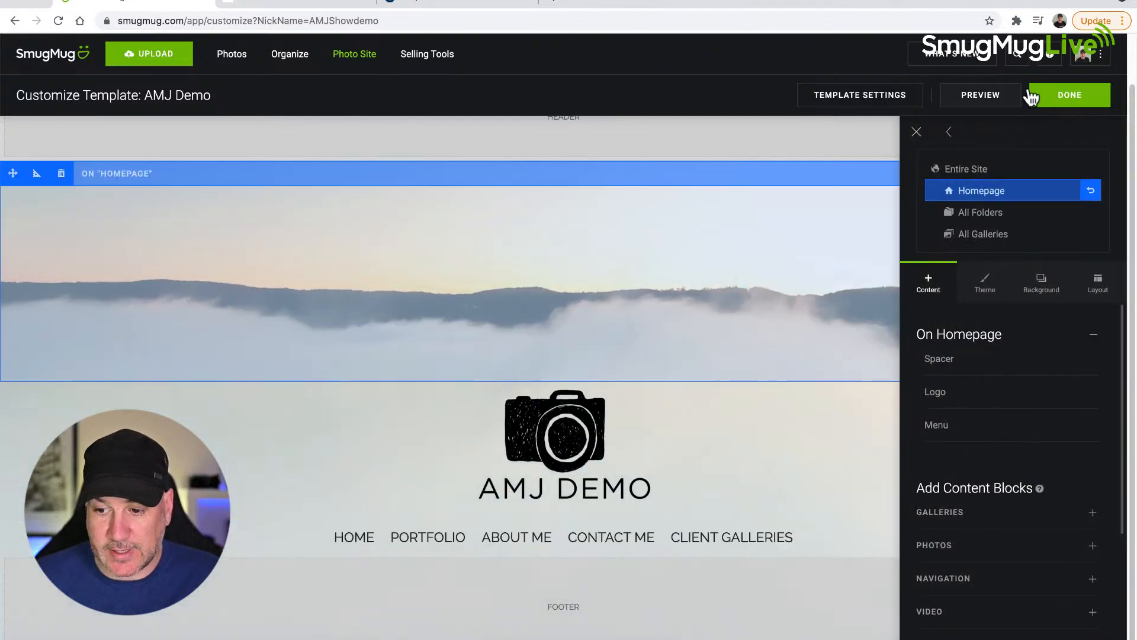
Step: Publish the site changes and open the Client Galleries page from the homepage menu
{"action": "left_click", "coordinate": [1081, 102]}
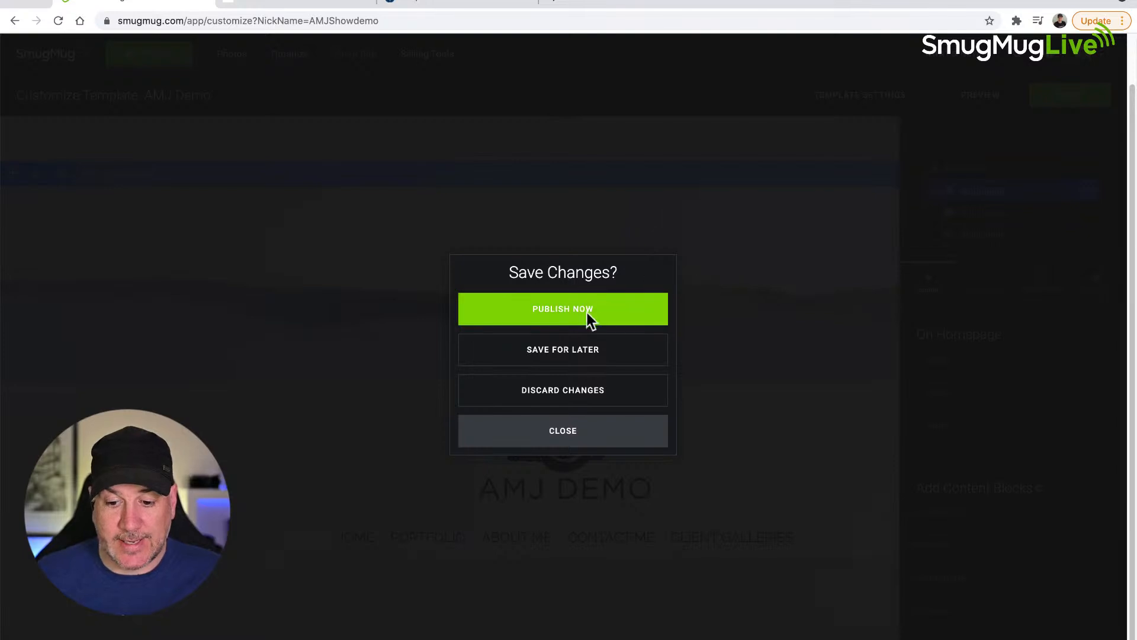
{"action": "left_click", "coordinate": [579, 310]}
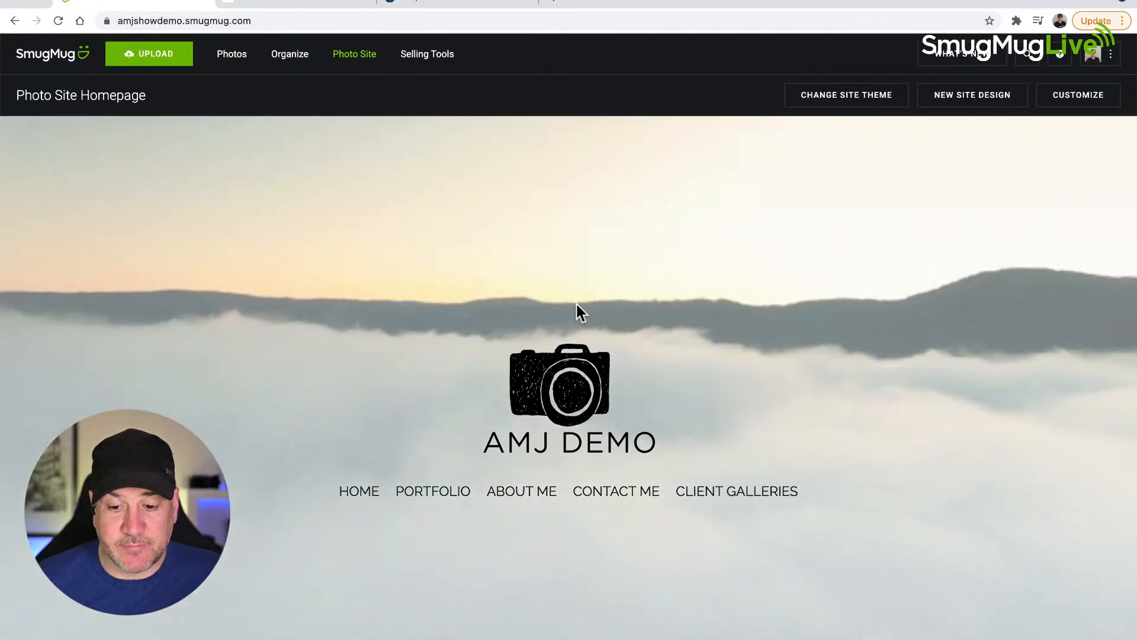
{"action": "left_click", "coordinate": [720, 493]}
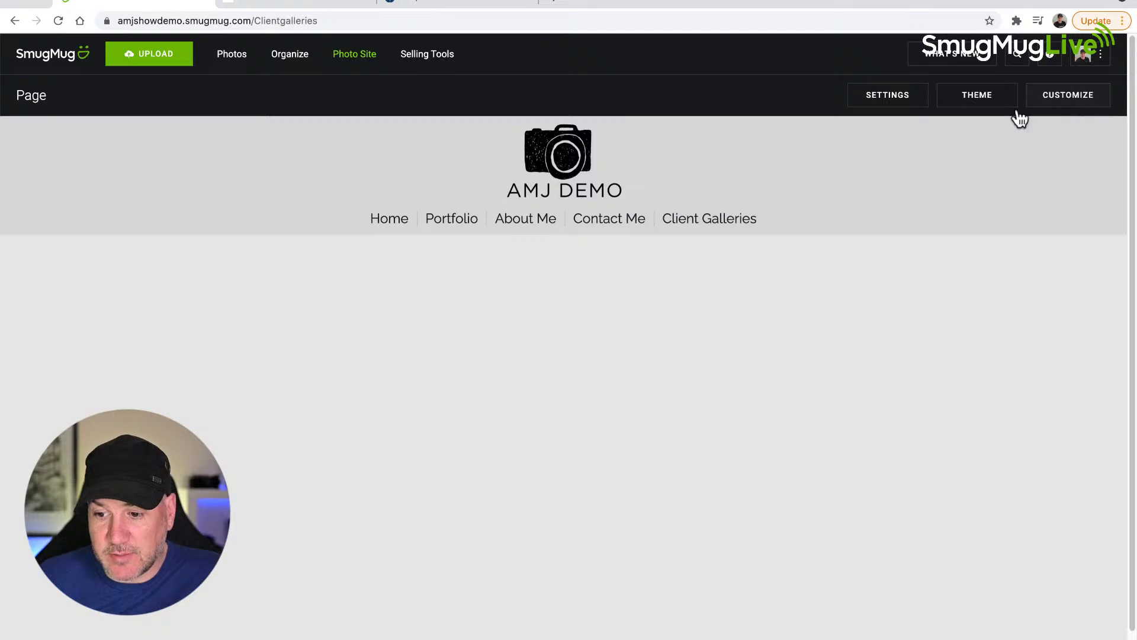
Step: Start customizing the Client Galleries page and add a Folders content block to its center area
{"action": "left_click", "coordinate": [1064, 105]}
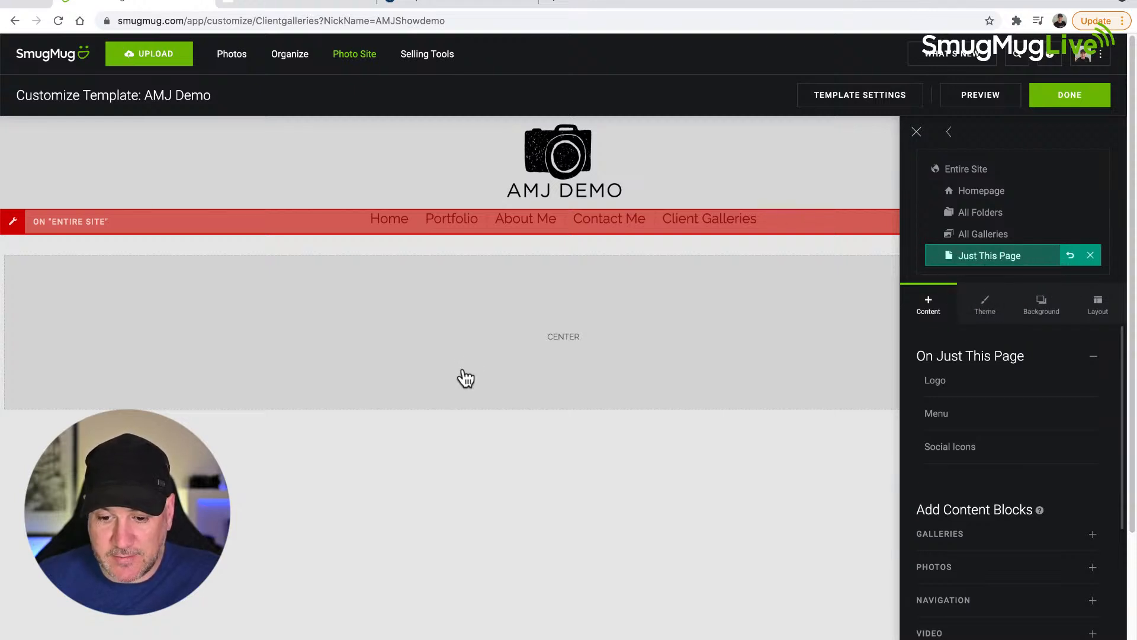
{"action": "scroll", "coordinate": [975, 451], "scroll_direction": "down", "scroll_amount": 3}
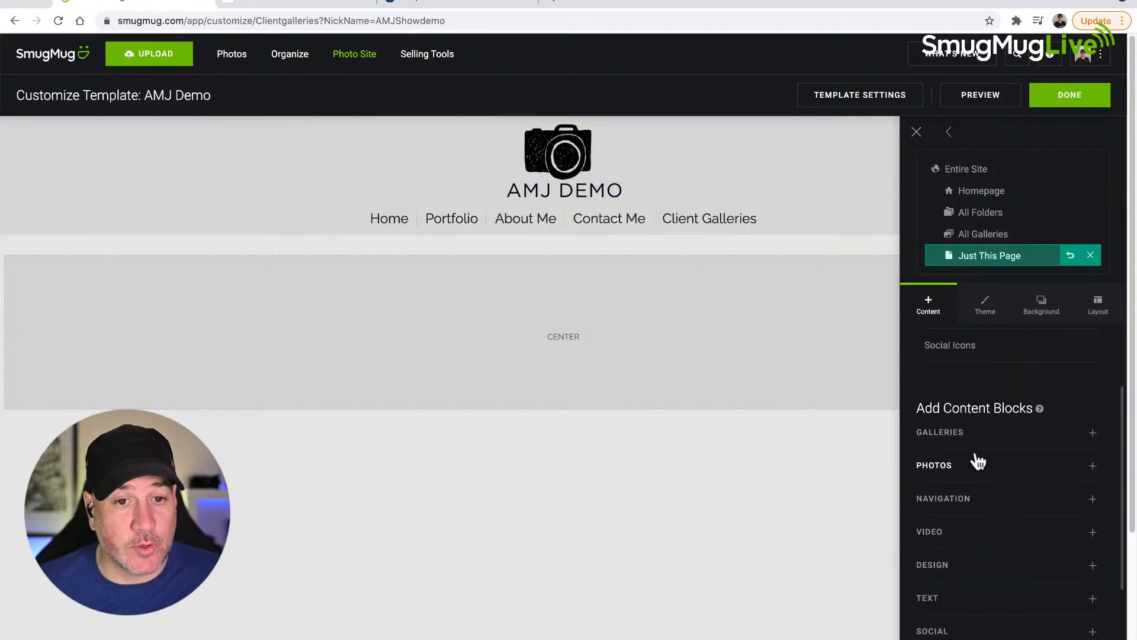
{"action": "scroll", "coordinate": [978, 462], "scroll_direction": "down", "scroll_amount": 1}
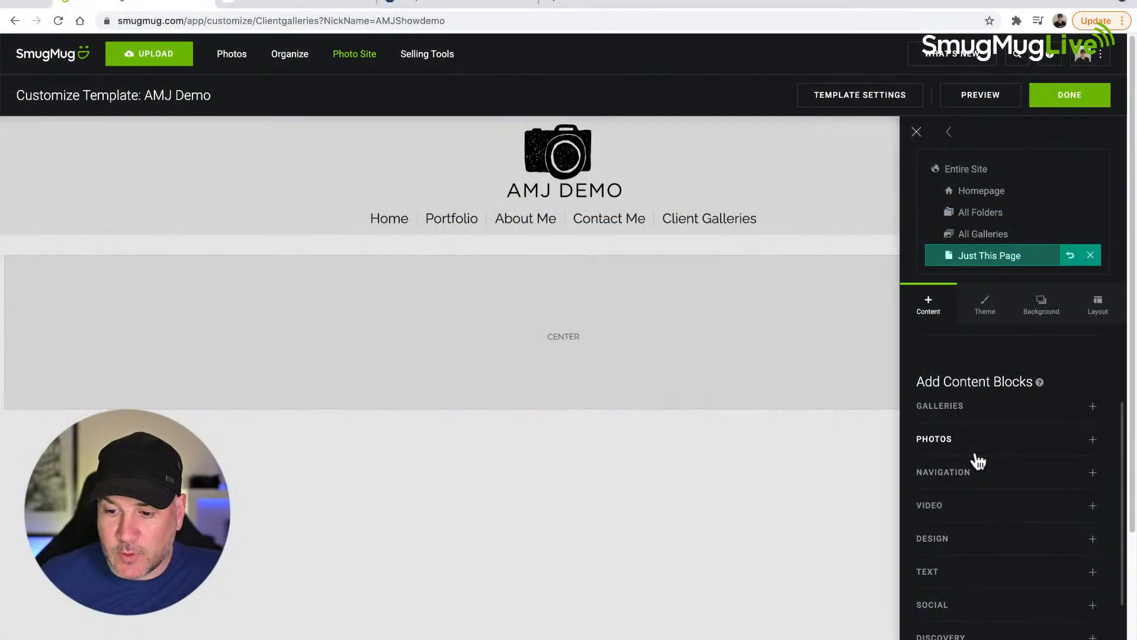
{"action": "left_click", "coordinate": [1095, 408]}
{"action": "scroll", "coordinate": [978, 423], "scroll_direction": "down", "scroll_amount": 2}
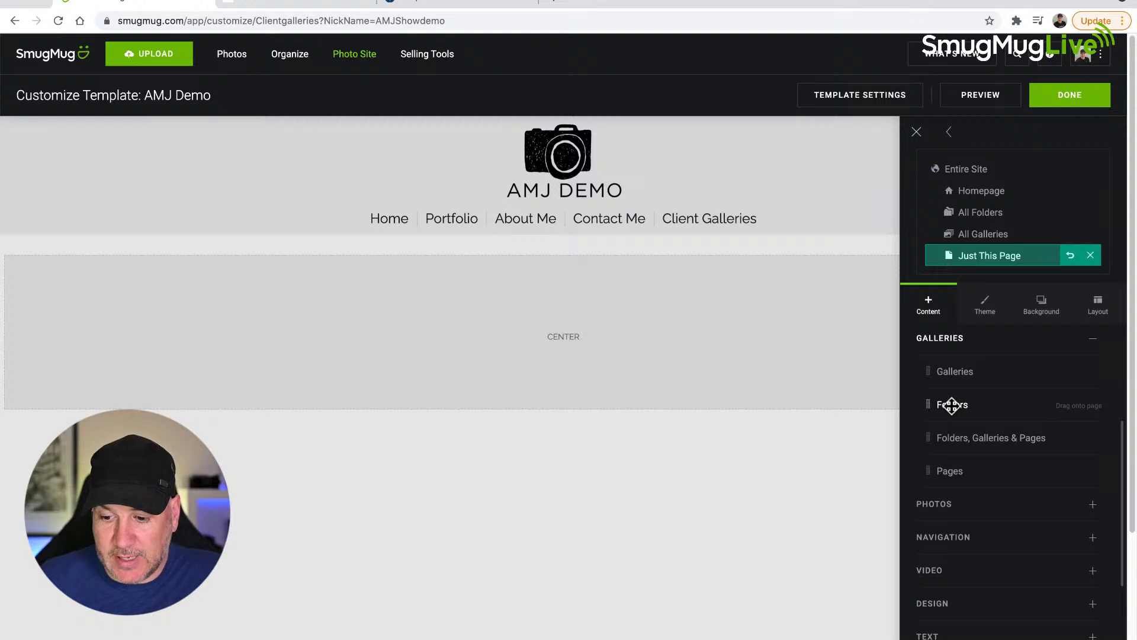
{"action": "left_click_drag", "start_coordinate": [950, 405], "coordinate": [560, 323]}
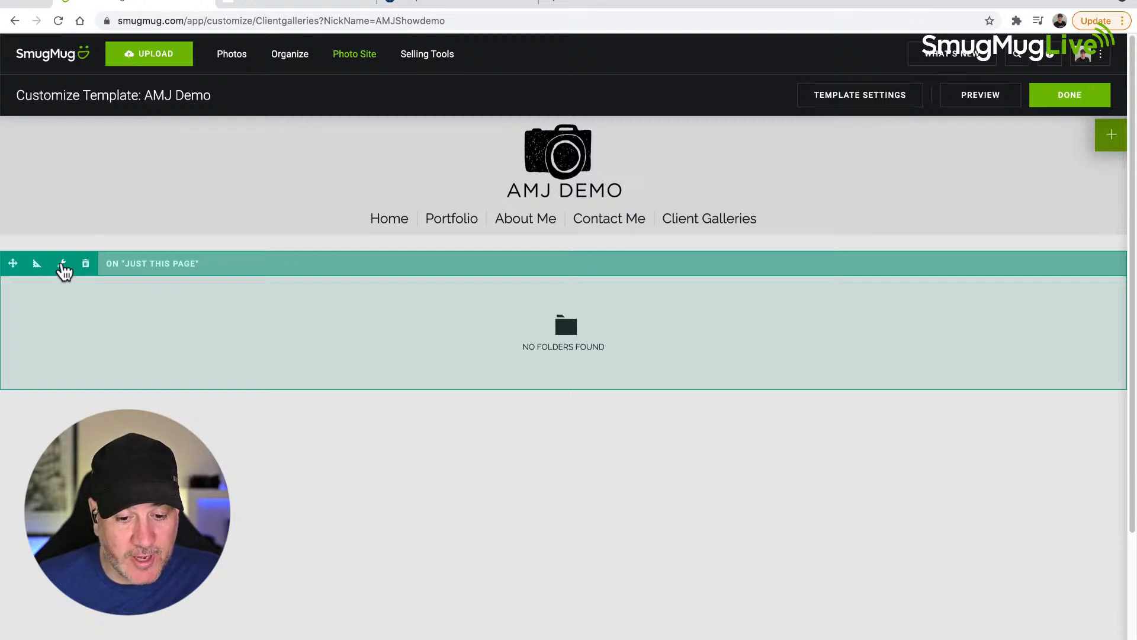
Step: Open the Folders block's settings and clear its title
{"action": "left_click", "coordinate": [62, 265]}
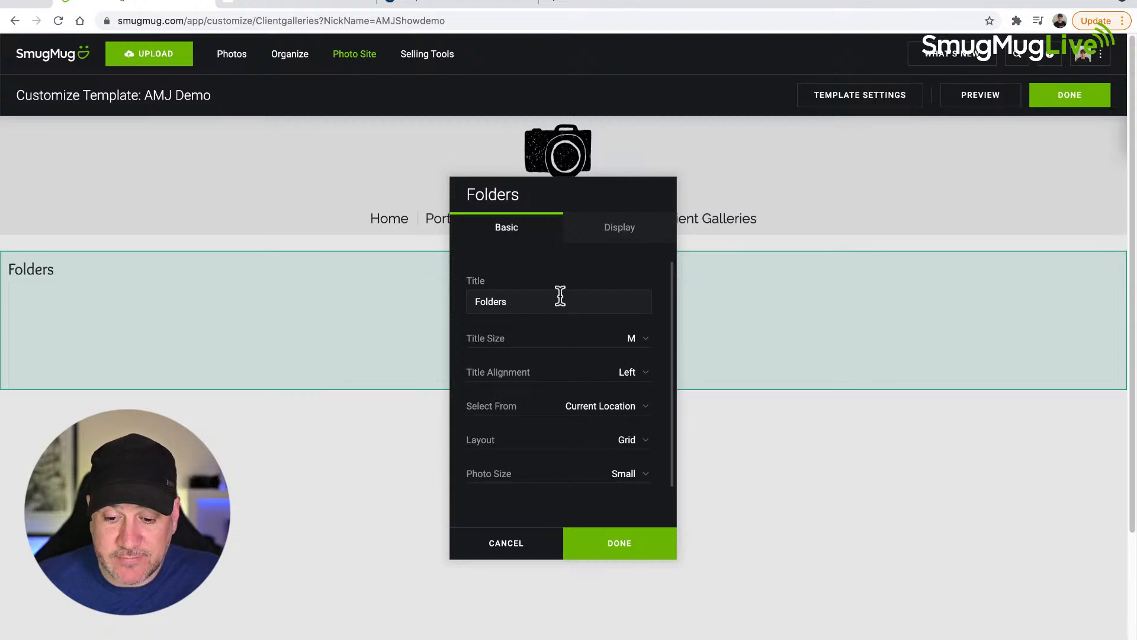
{"action": "left_click_drag", "start_coordinate": [536, 302], "coordinate": [465, 301]}
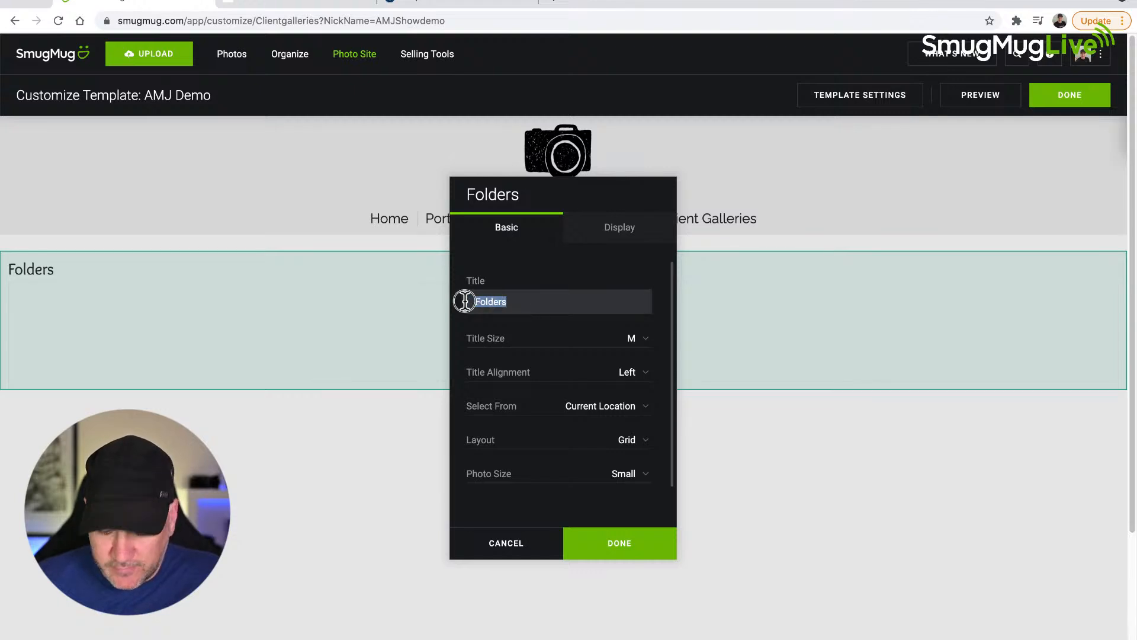
{"action": "key", "text": "BackSpace"}
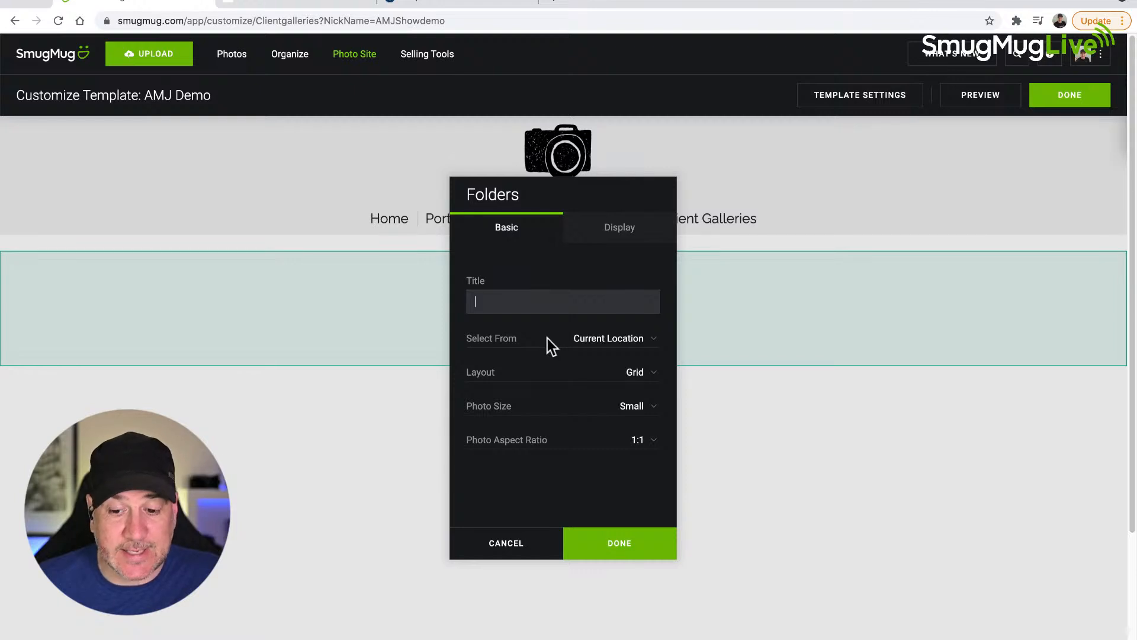
Step: Set the block to Folders I Choose and pick Wedding Clients, Portrait Clients and Commercial Clients from the Client Galleries folder
{"action": "left_click", "coordinate": [640, 343]}
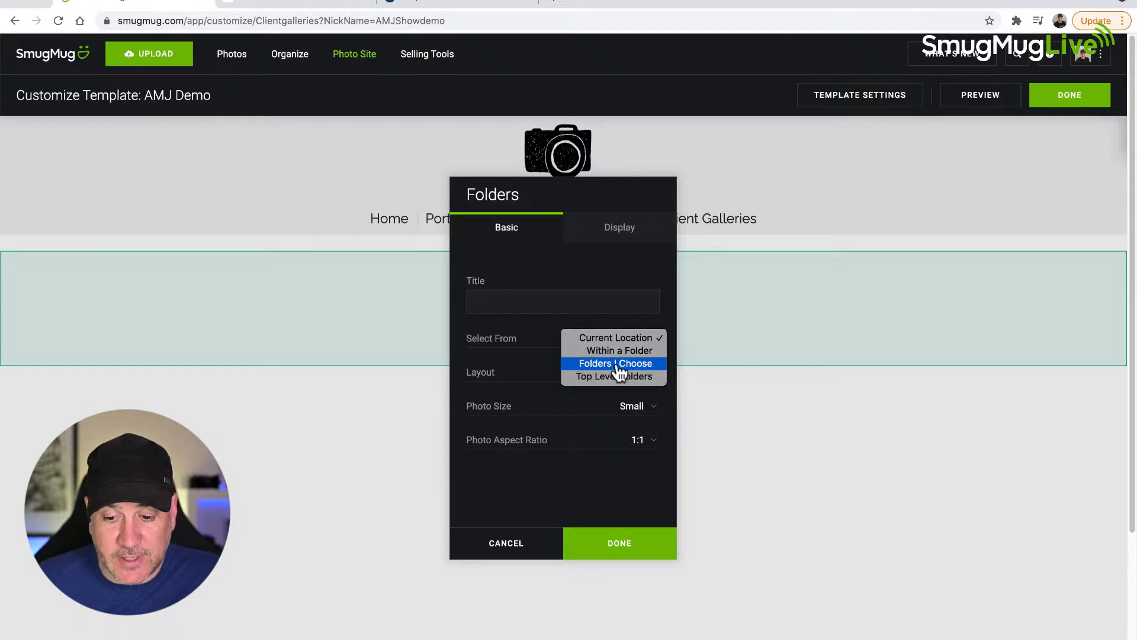
{"action": "left_click", "coordinate": [619, 371]}
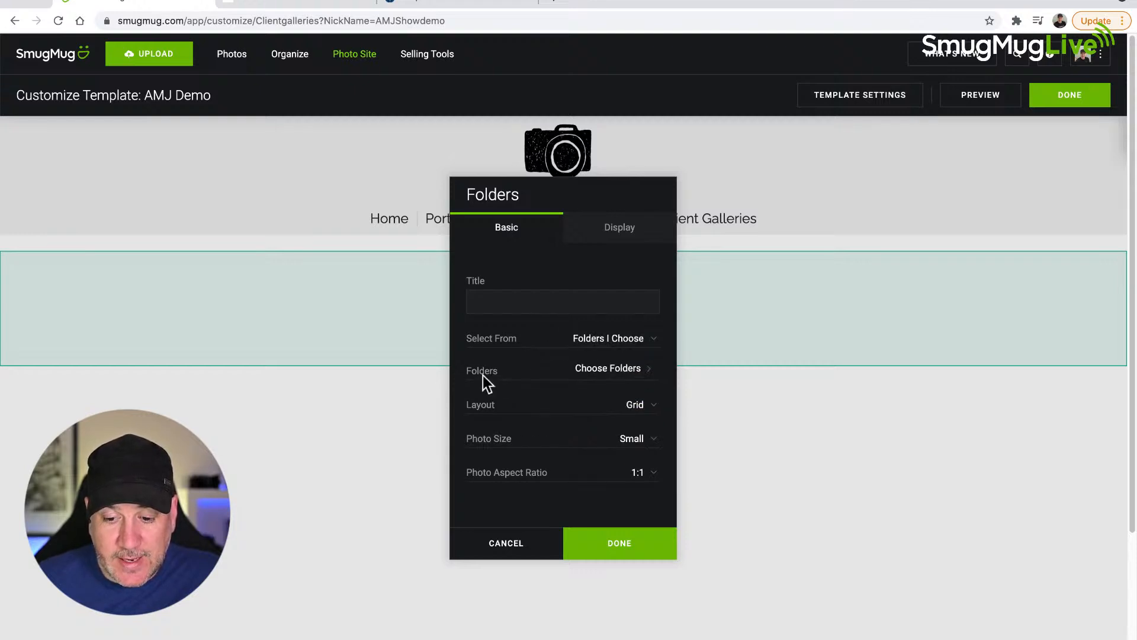
{"action": "left_click", "coordinate": [608, 376]}
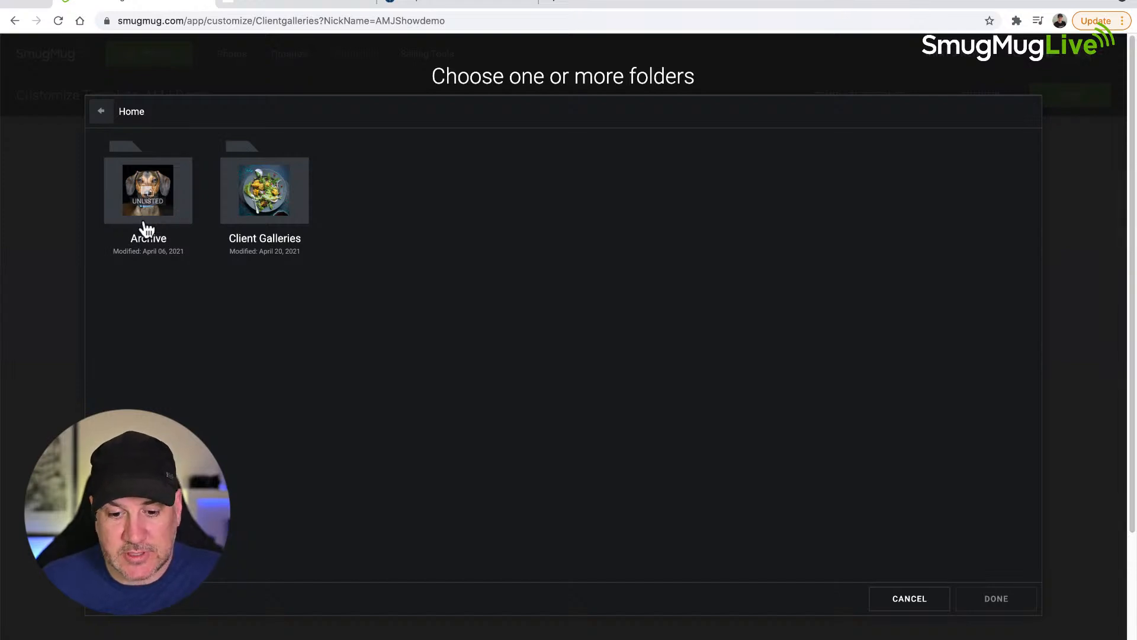
{"action": "left_click", "coordinate": [267, 205]}
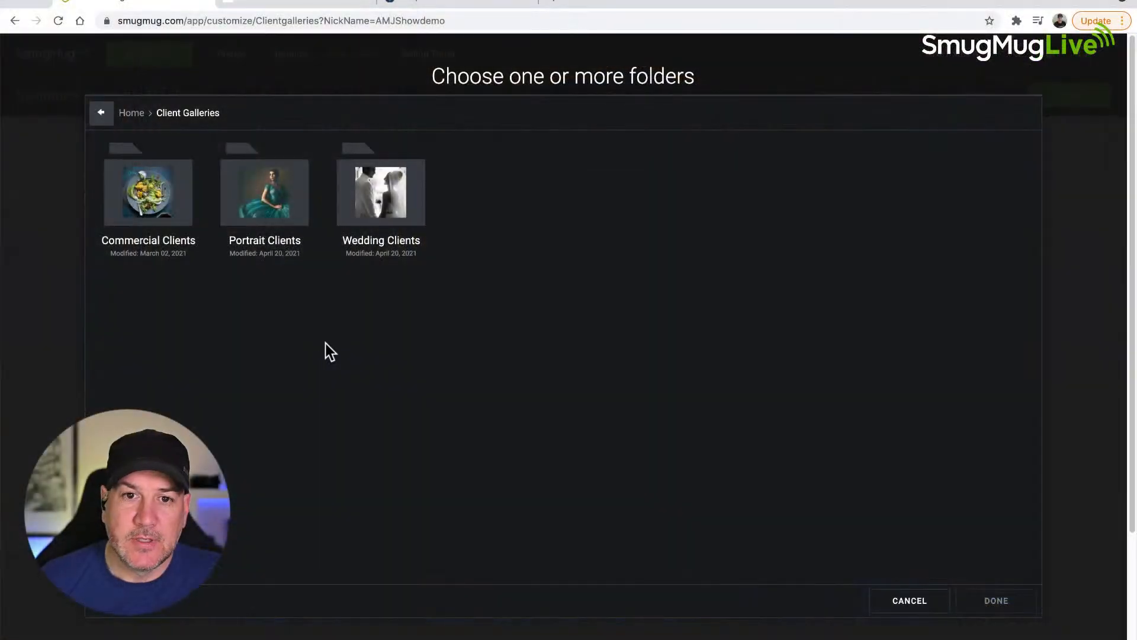
{"action": "left_click", "coordinate": [392, 193]}
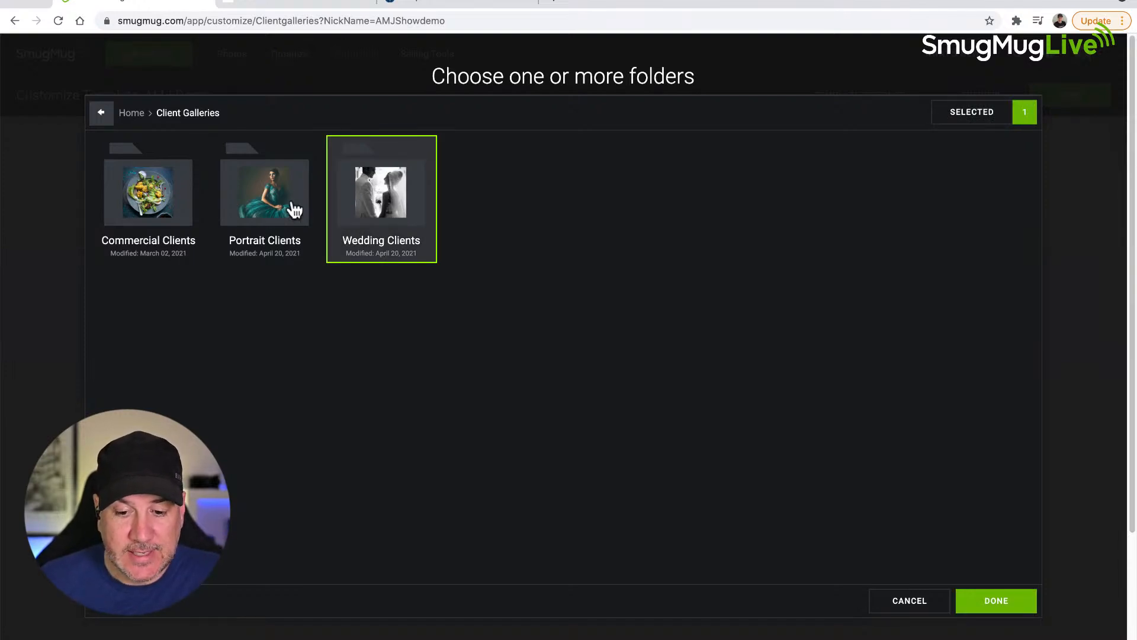
{"action": "left_click", "coordinate": [253, 207]}
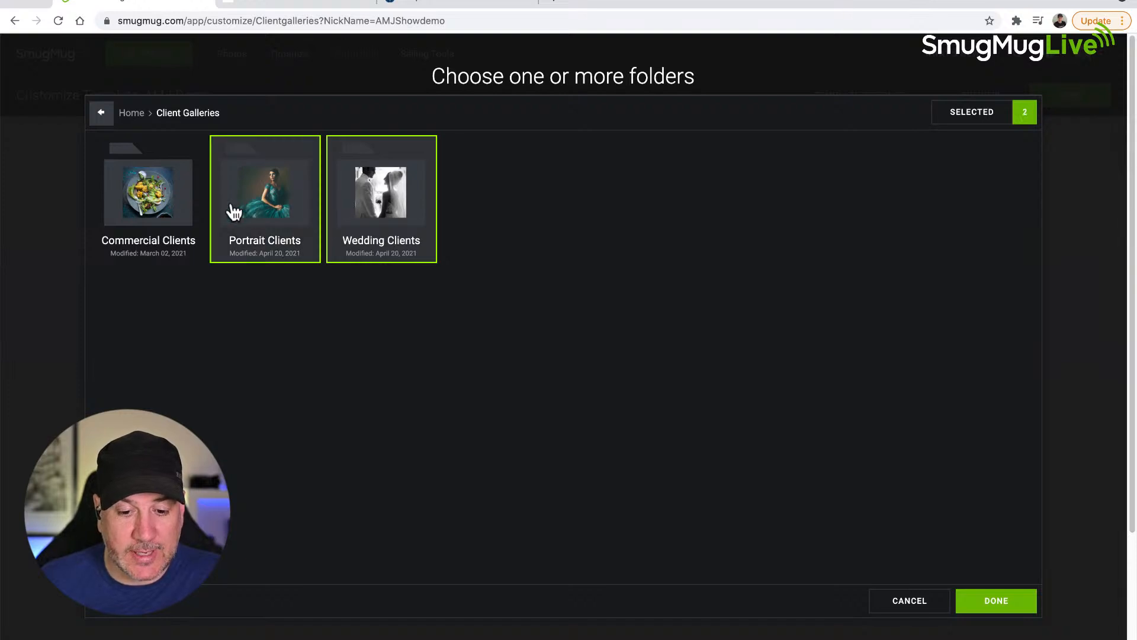
{"action": "left_click", "coordinate": [157, 214]}
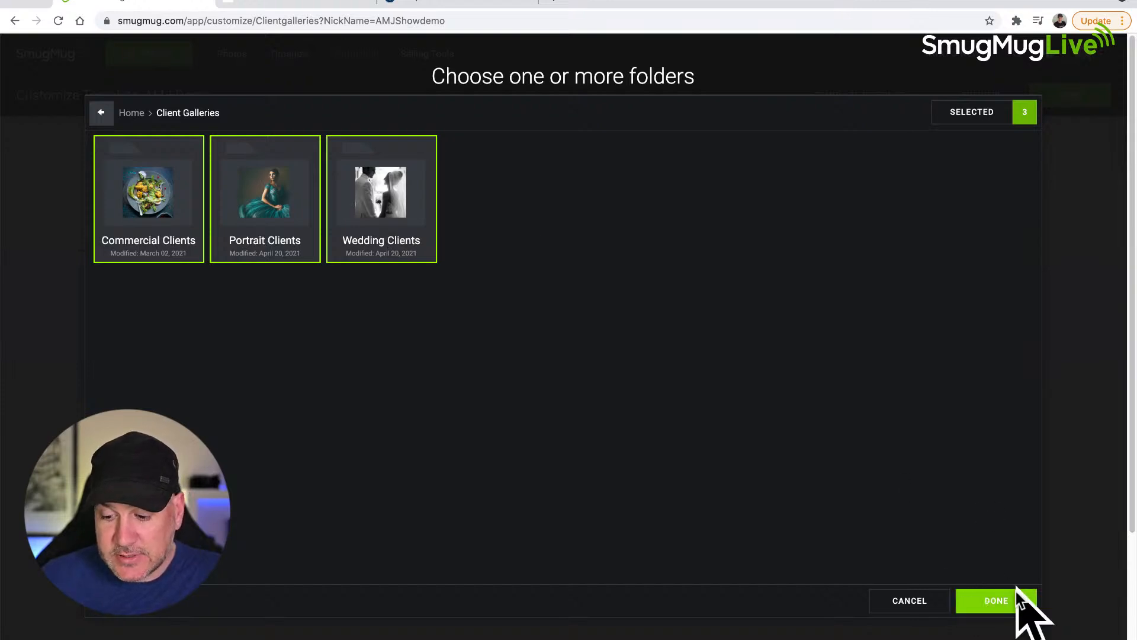
{"action": "left_click", "coordinate": [996, 601]}
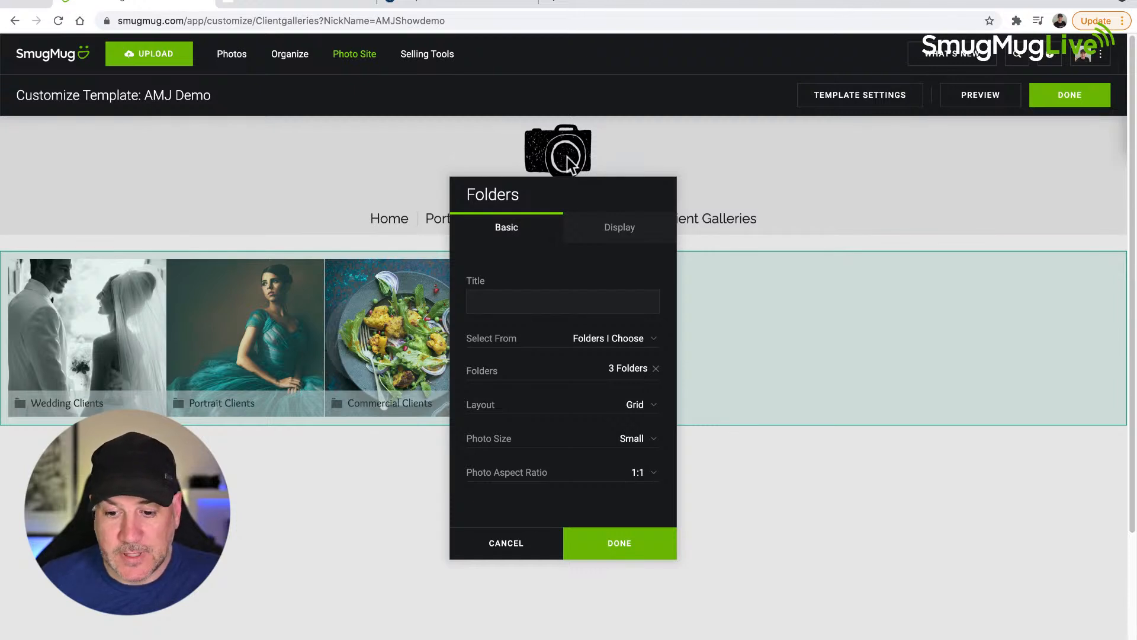
Step: Try the Collage Landscape layout for the Folders block and switch it back to Grid
{"action": "left_click_drag", "start_coordinate": [594, 188], "coordinate": [886, 244]}
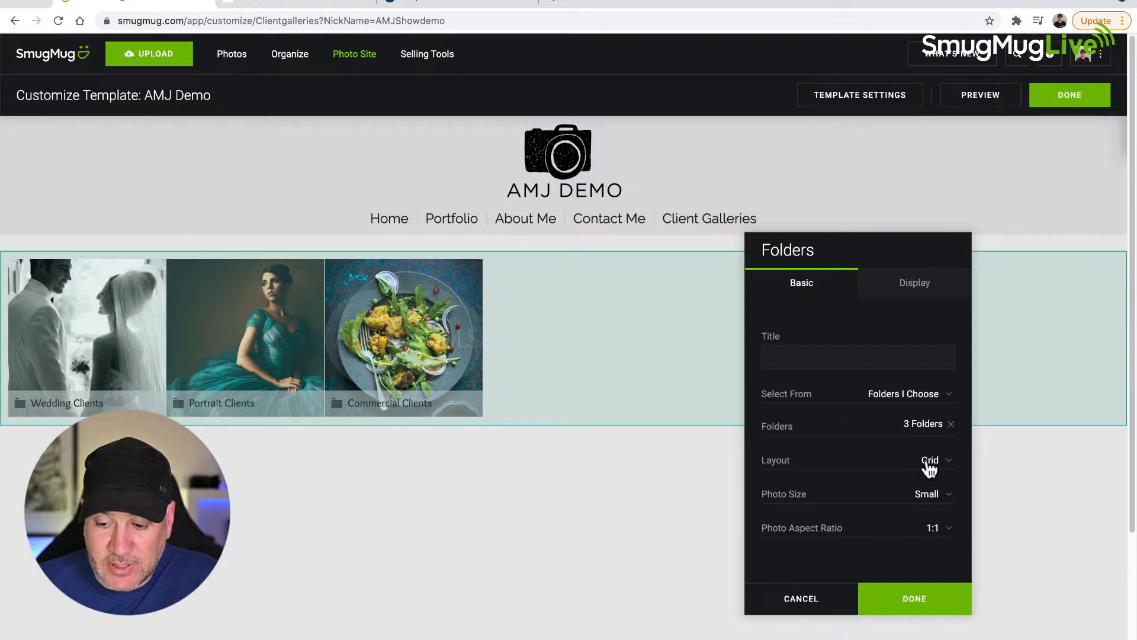
{"action": "left_click", "coordinate": [947, 460]}
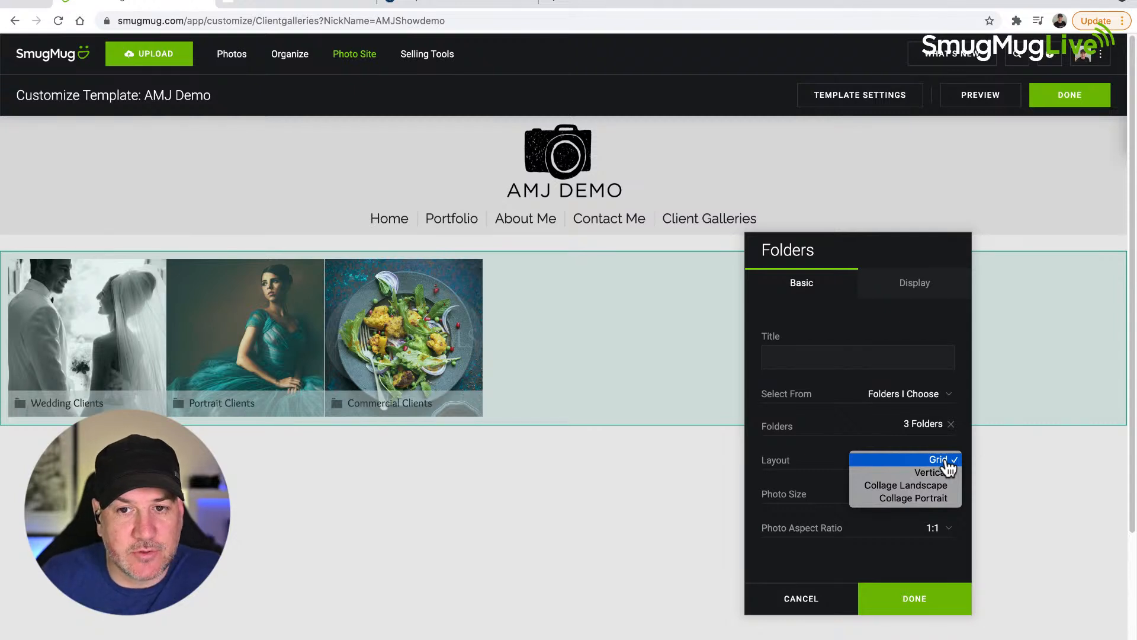
{"action": "left_click", "coordinate": [916, 486]}
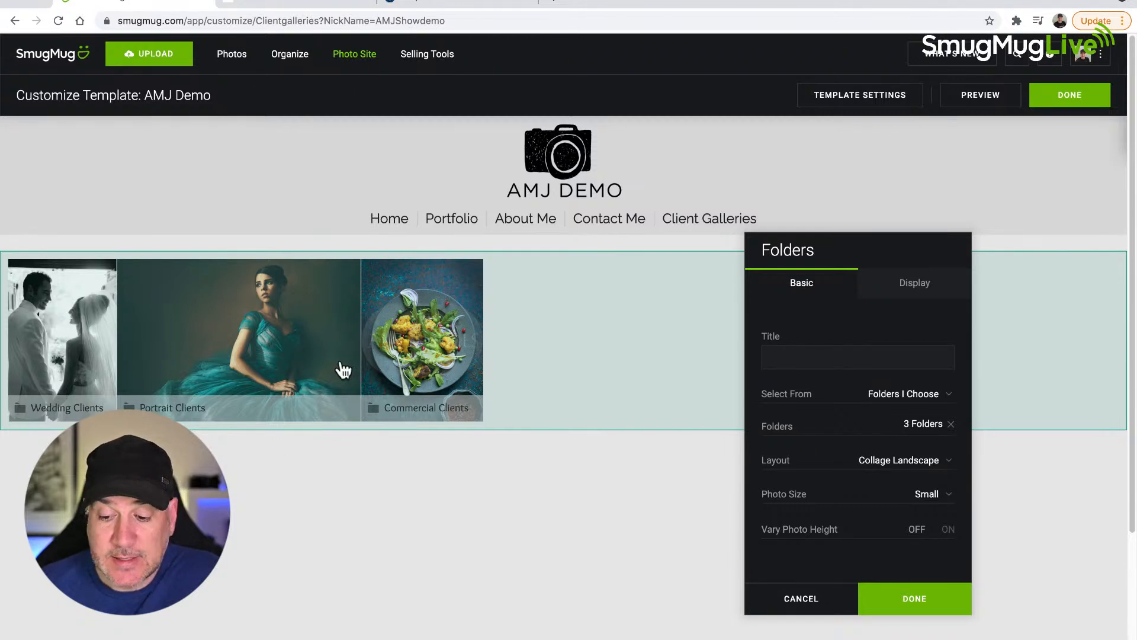
{"action": "left_click", "coordinate": [932, 469]}
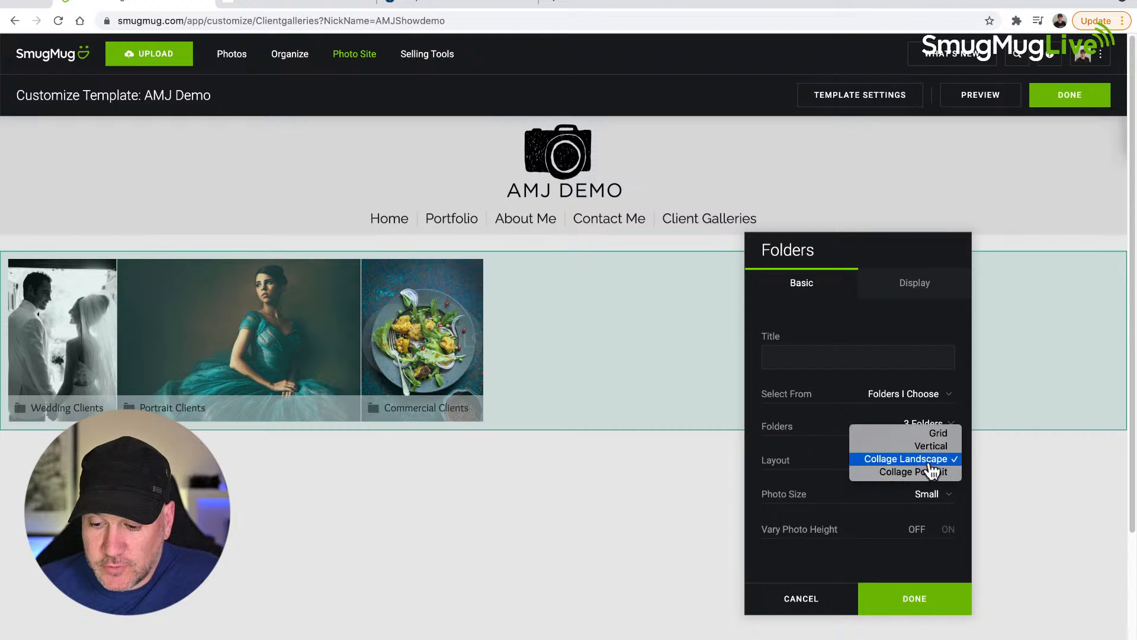
{"action": "left_click", "coordinate": [942, 438]}
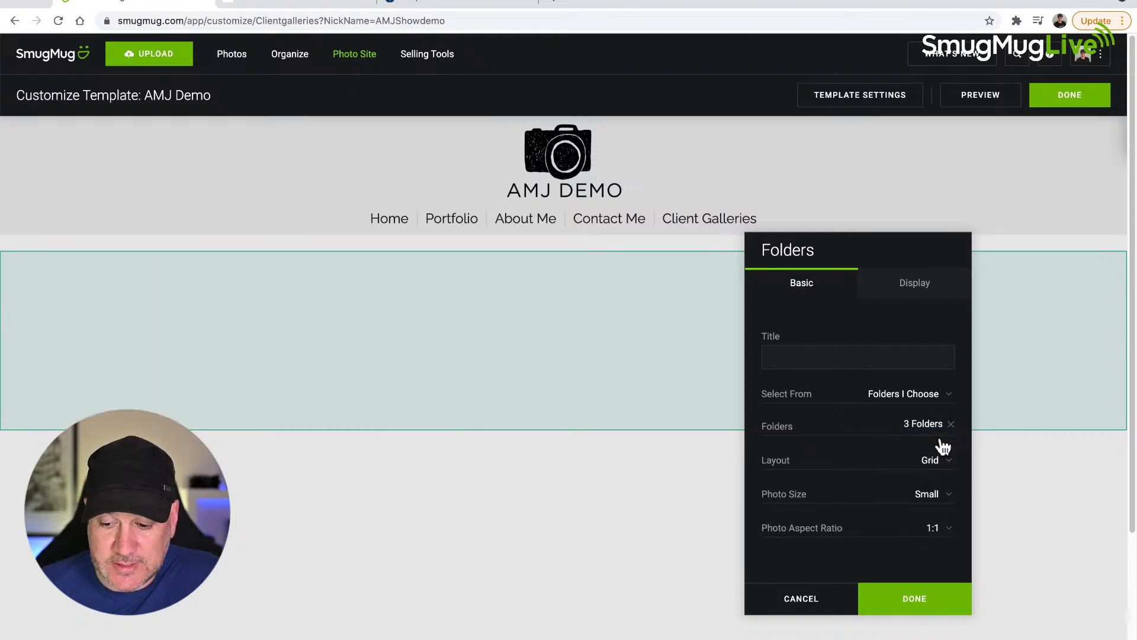
Step: Set the Folders block's photo size to X Large and apply the settings
{"action": "left_click", "coordinate": [928, 498]}
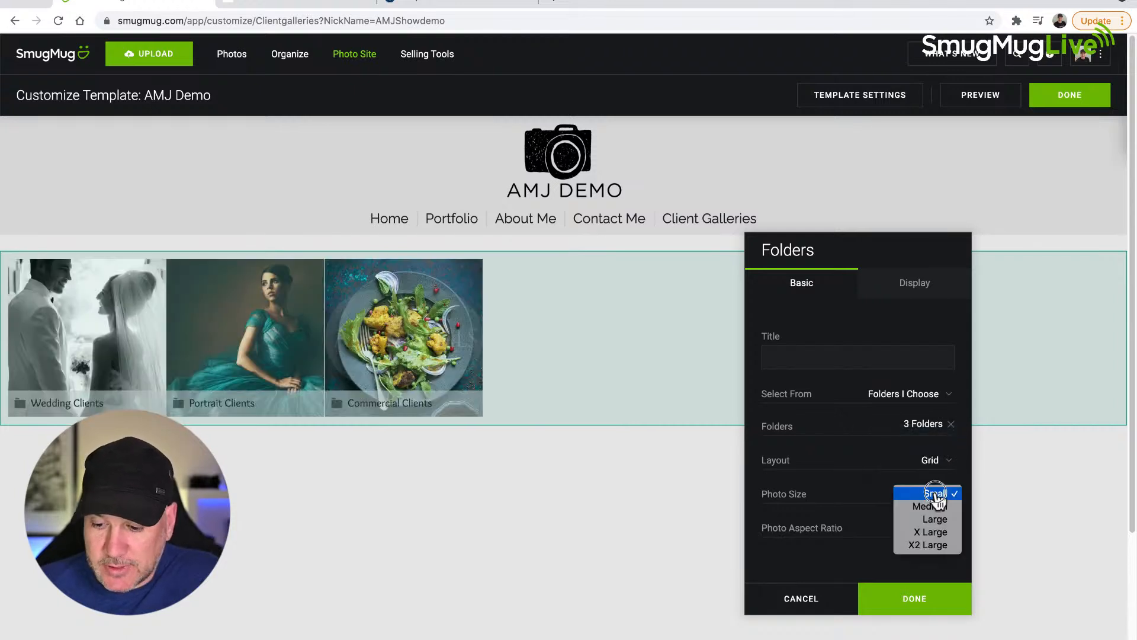
{"action": "left_click", "coordinate": [936, 532]}
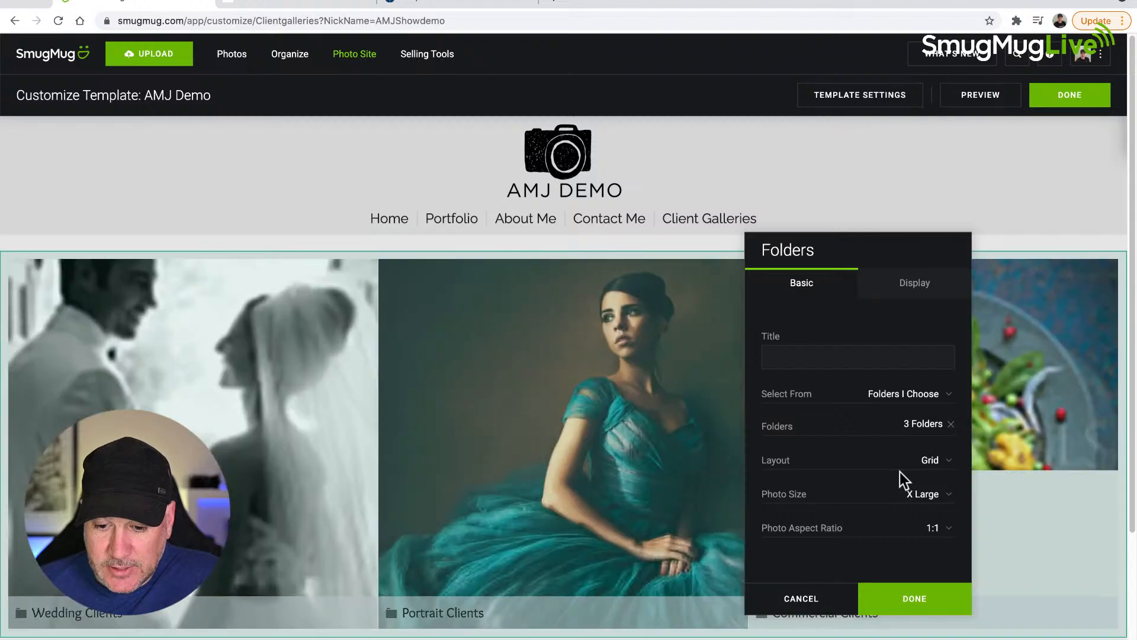
{"action": "left_click", "coordinate": [933, 589]}
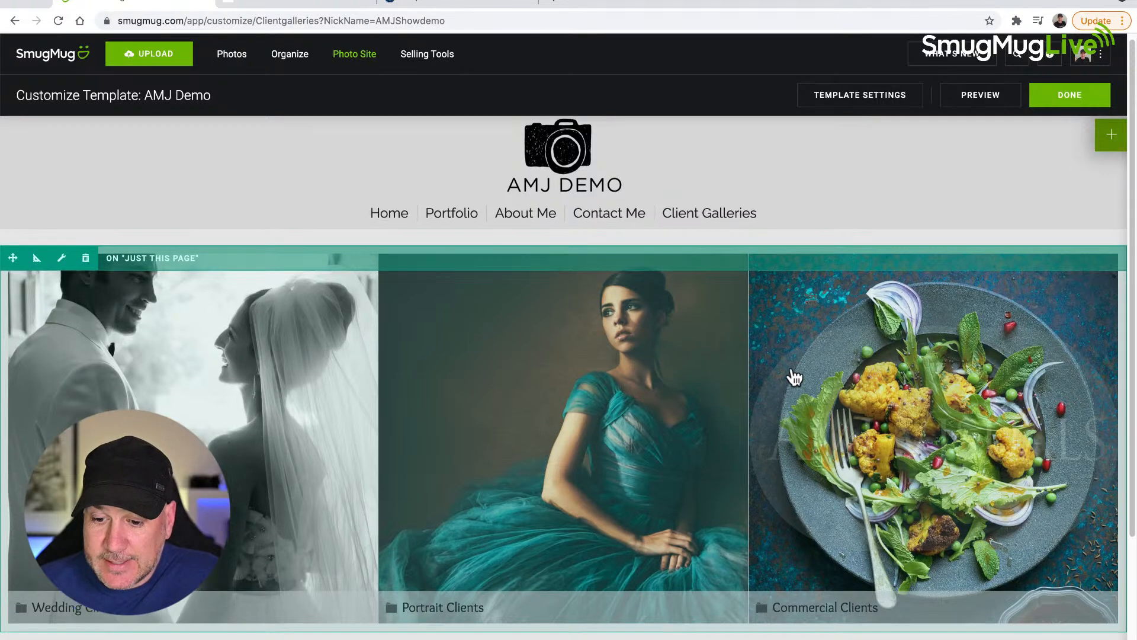
Step: Reopen the Folders block's display settings, set the spacing between photos to 4px and turn off Show Icon
{"action": "left_click", "coordinate": [61, 264]}
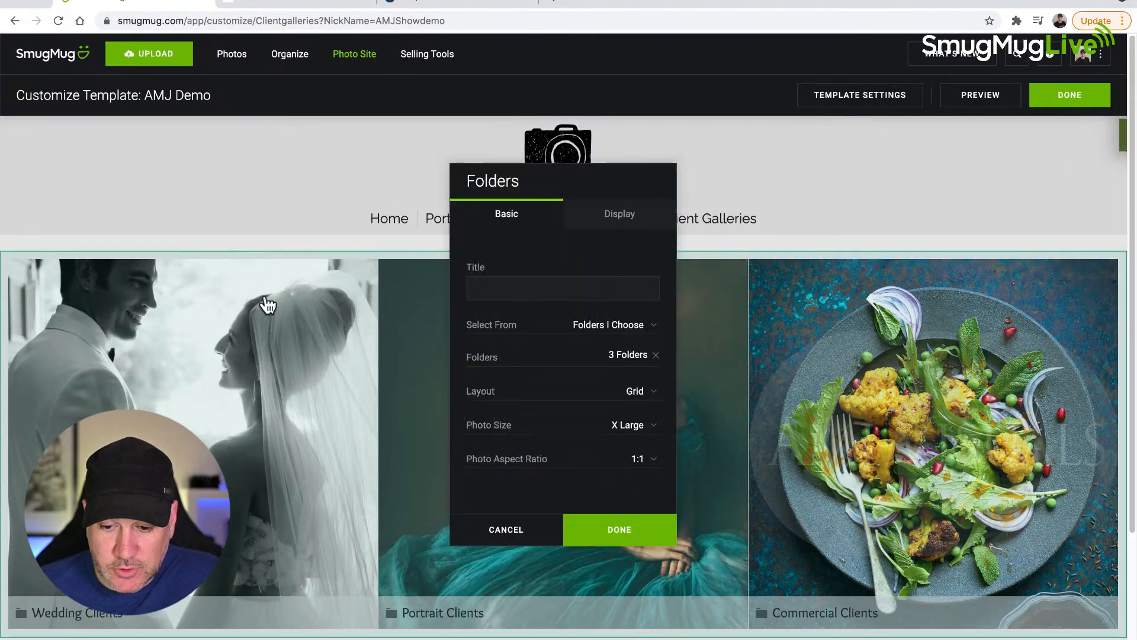
{"action": "left_click_drag", "start_coordinate": [582, 180], "coordinate": [586, 145]}
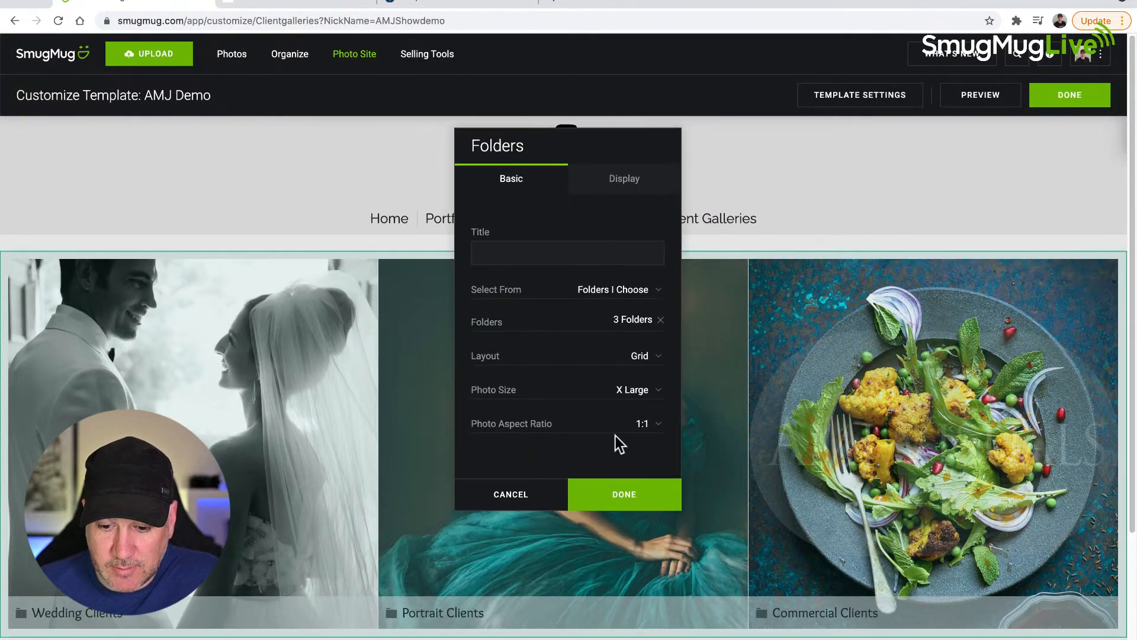
{"action": "left_click", "coordinate": [628, 180]}
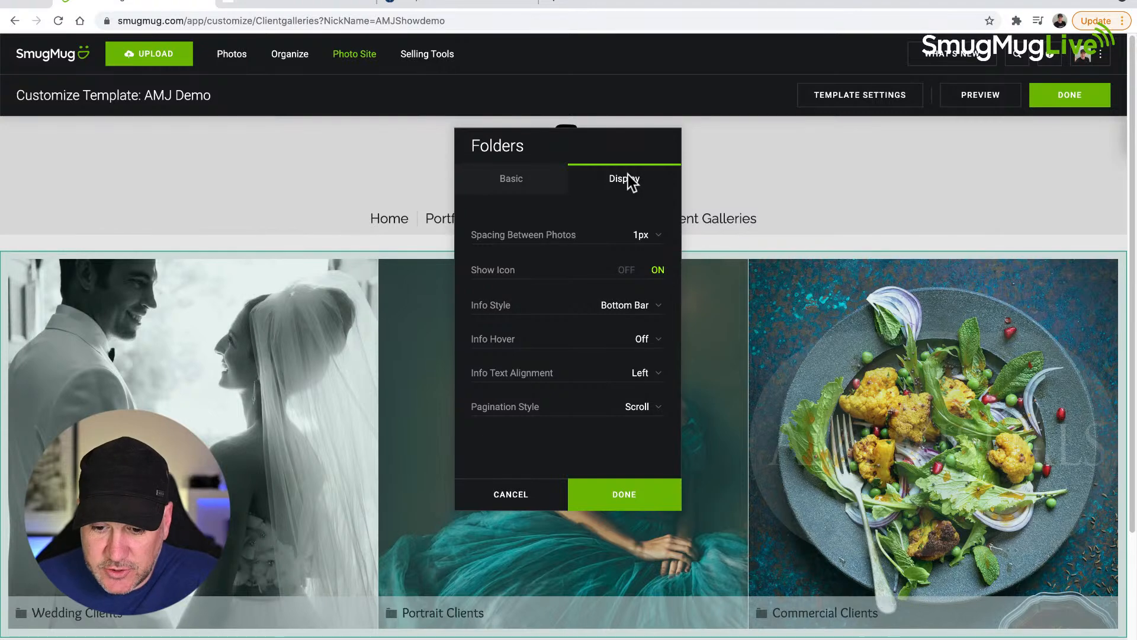
{"action": "left_click", "coordinate": [641, 237]}
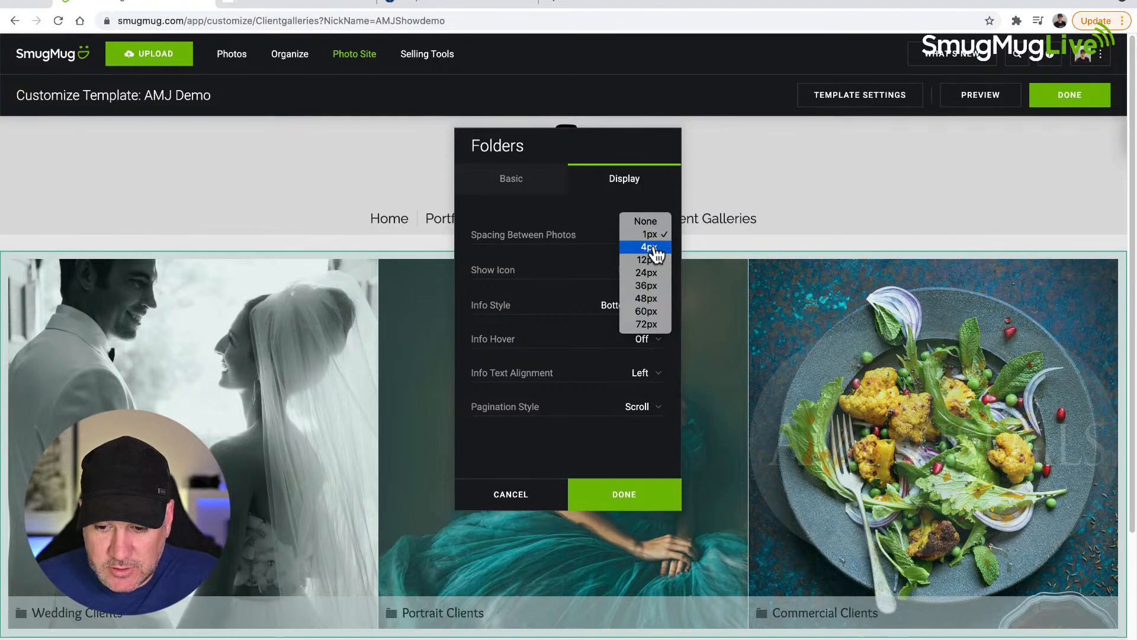
{"action": "left_click", "coordinate": [649, 247]}
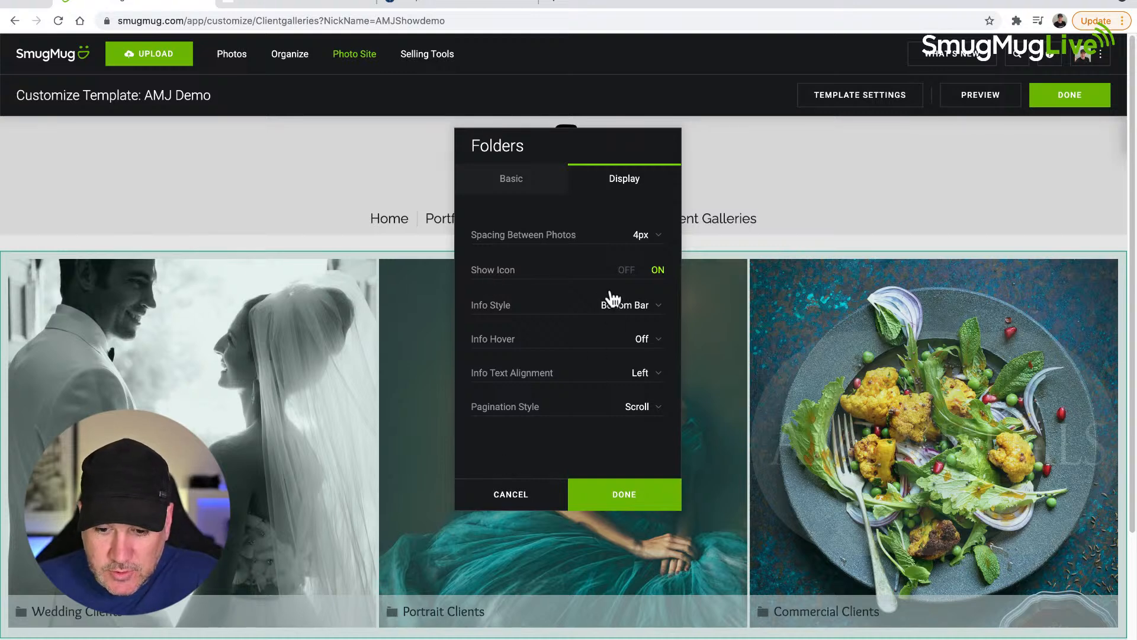
{"action": "left_click", "coordinate": [626, 271]}
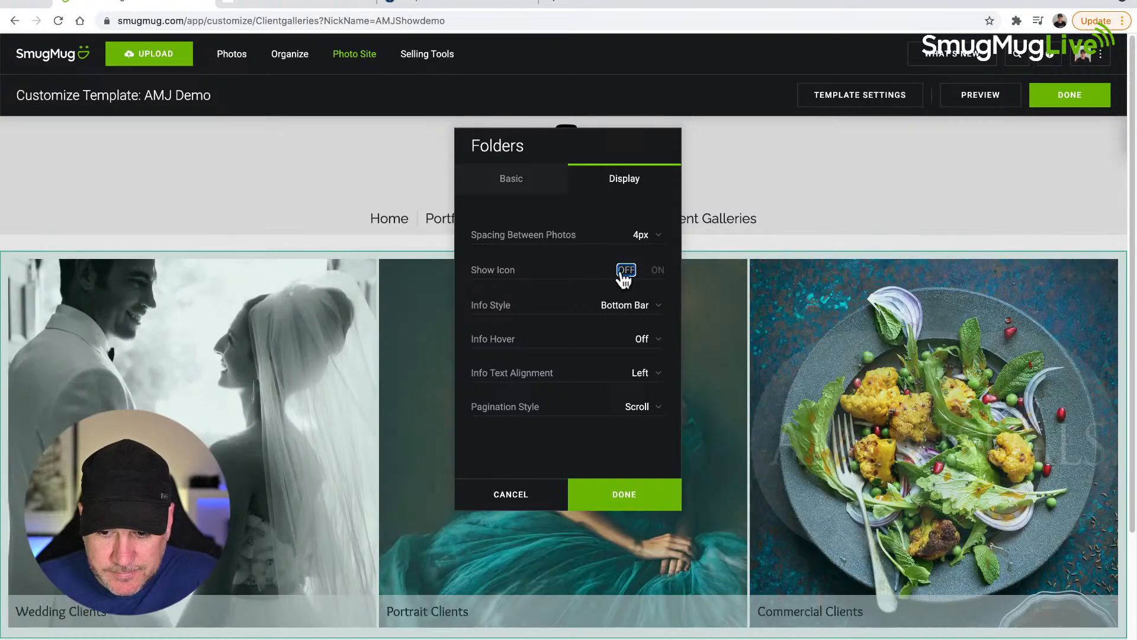
Step: Try the Under, Bottom Bar and Covering info styles on the folder thumbnails
{"action": "left_click", "coordinate": [644, 312]}
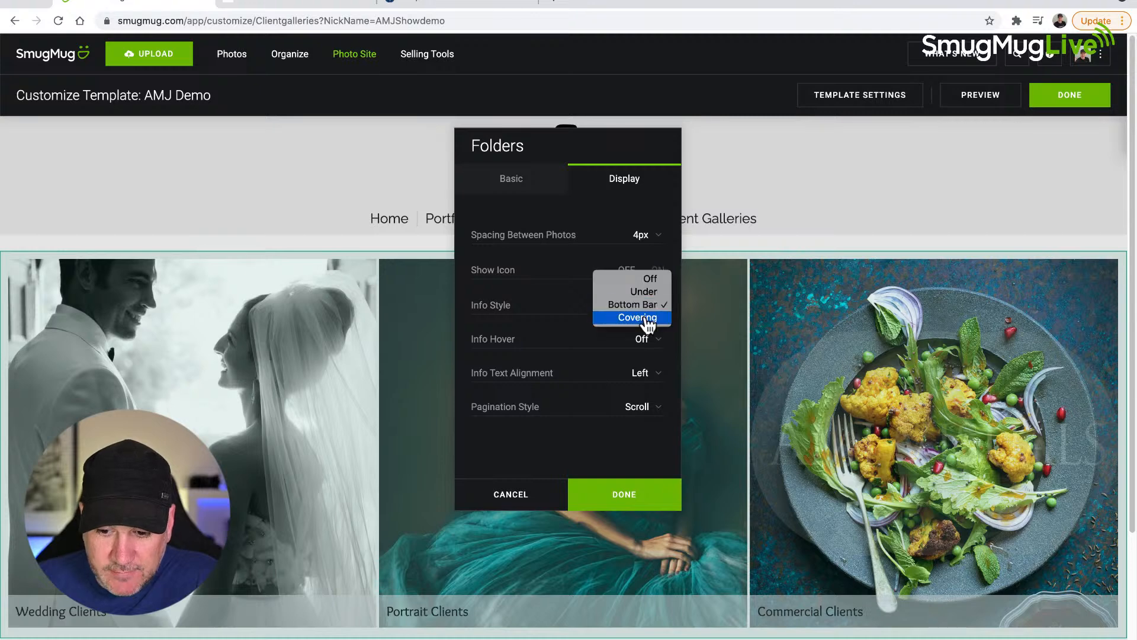
{"action": "left_click", "coordinate": [644, 292]}
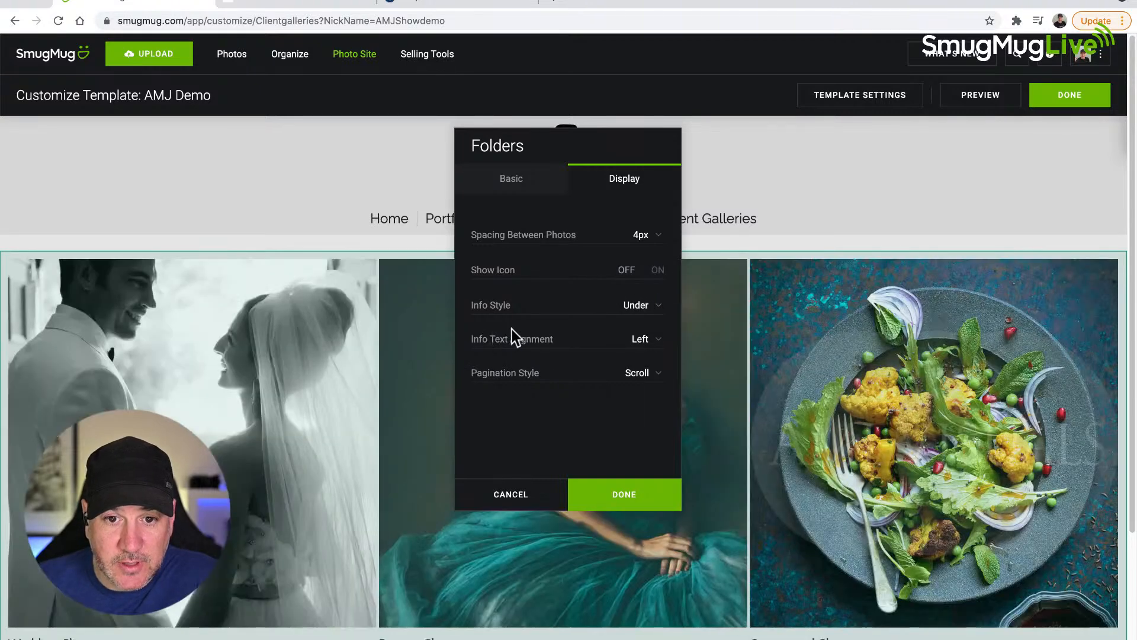
{"action": "scroll", "coordinate": [379, 360], "scroll_direction": "down", "scroll_amount": 2}
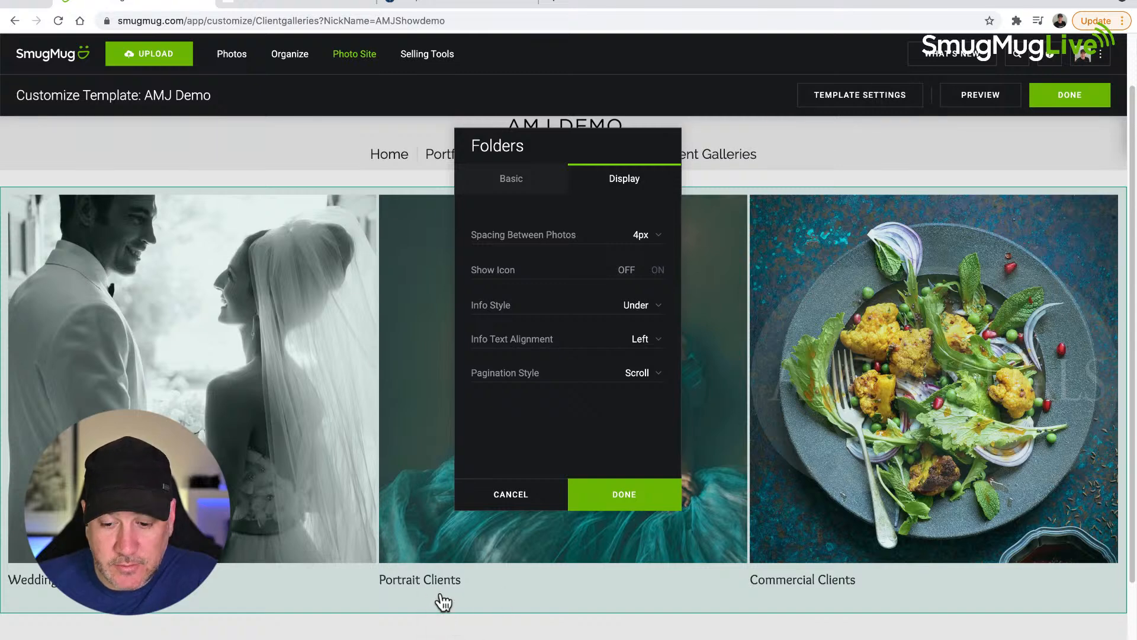
{"action": "left_click", "coordinate": [641, 305]}
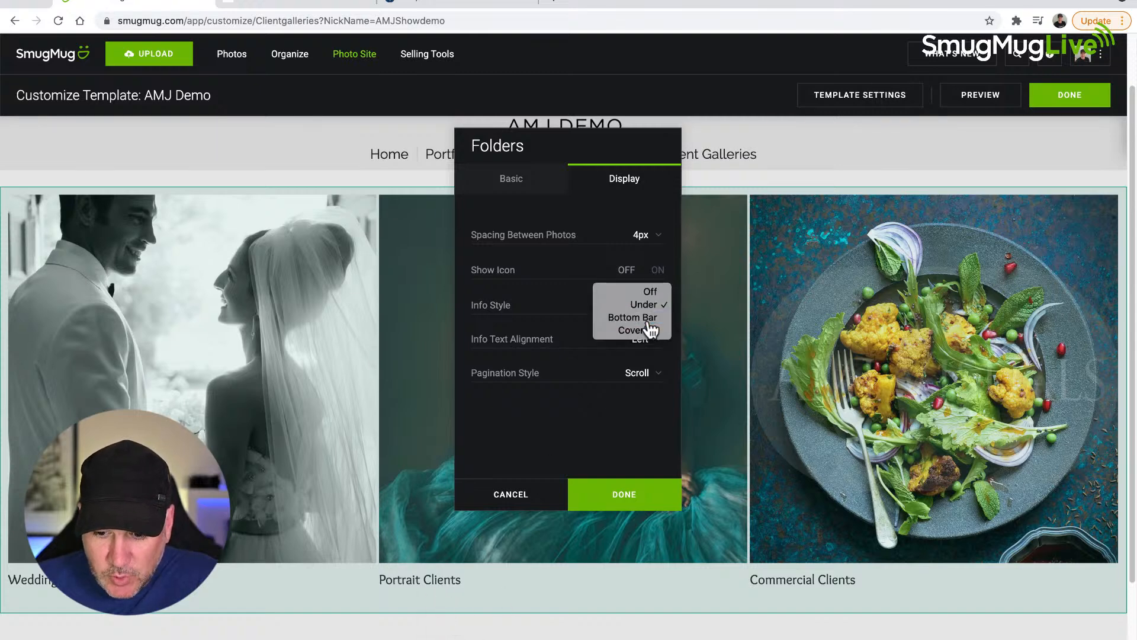
{"action": "left_click", "coordinate": [648, 320]}
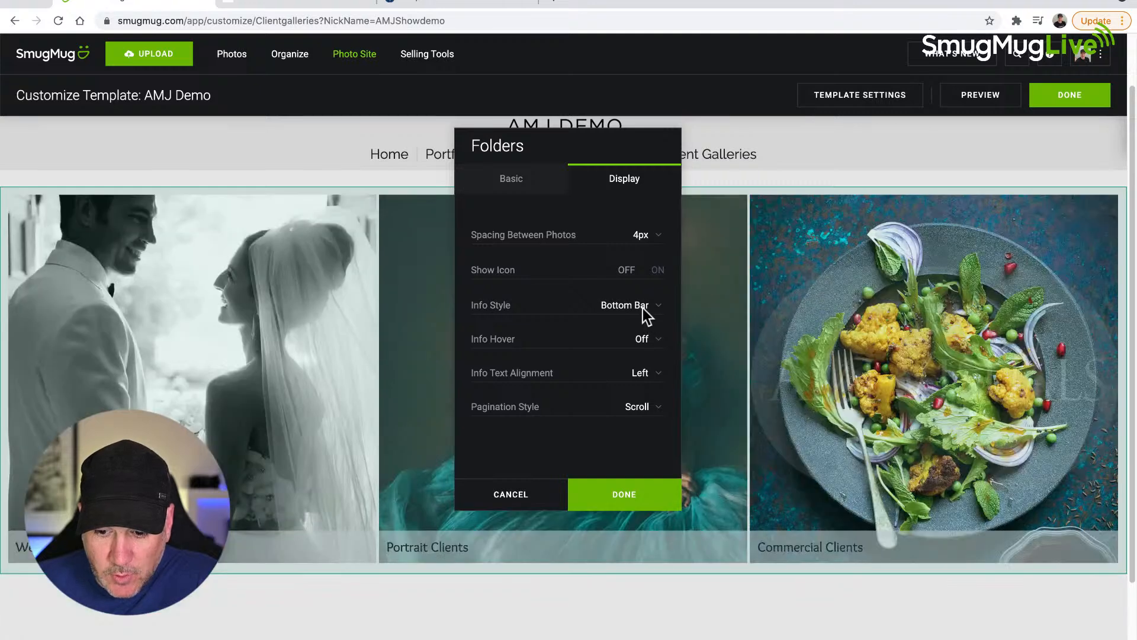
{"action": "left_click", "coordinate": [642, 307]}
{"action": "left_click", "coordinate": [648, 324]}
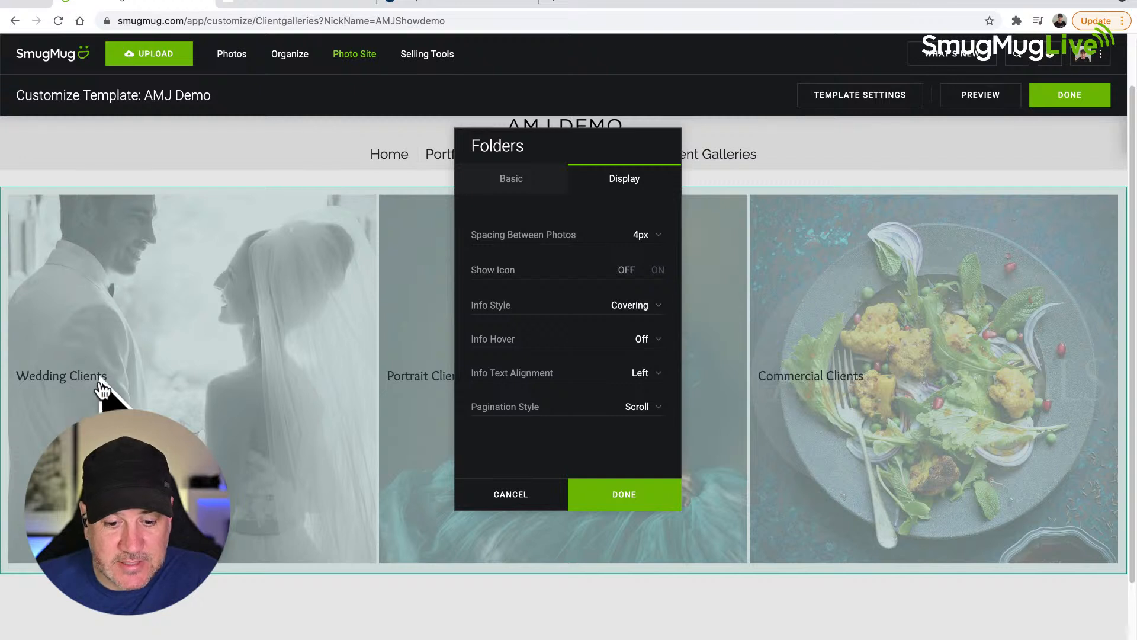
Step: Set the info text alignment to Center, return the info style to Bottom Bar and apply the block's settings
{"action": "left_click", "coordinate": [640, 376]}
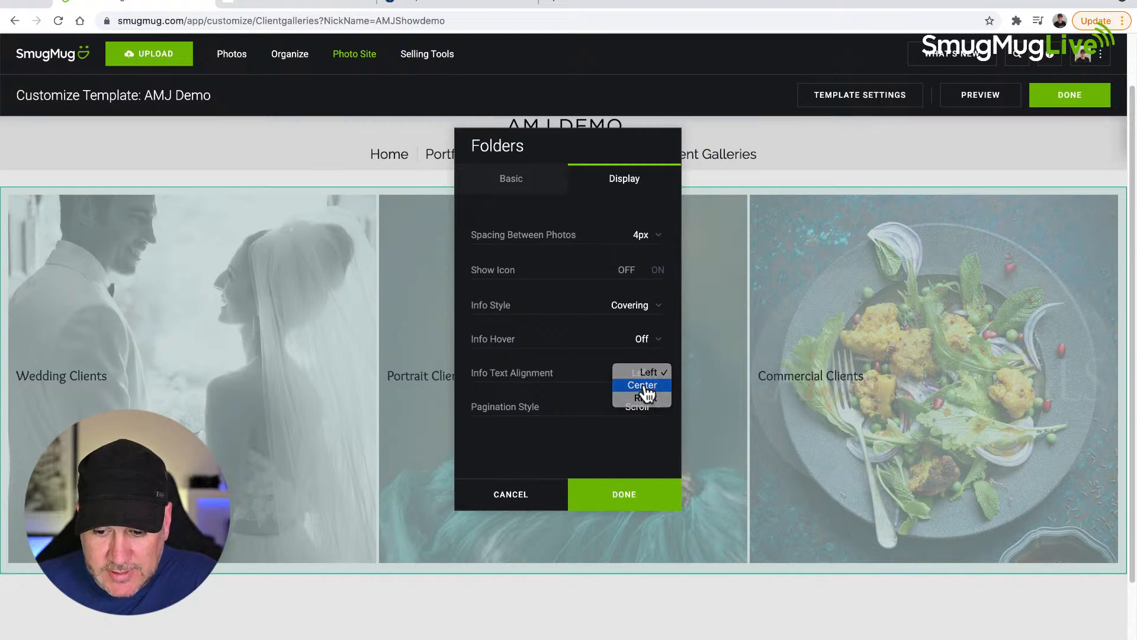
{"action": "left_click", "coordinate": [642, 385]}
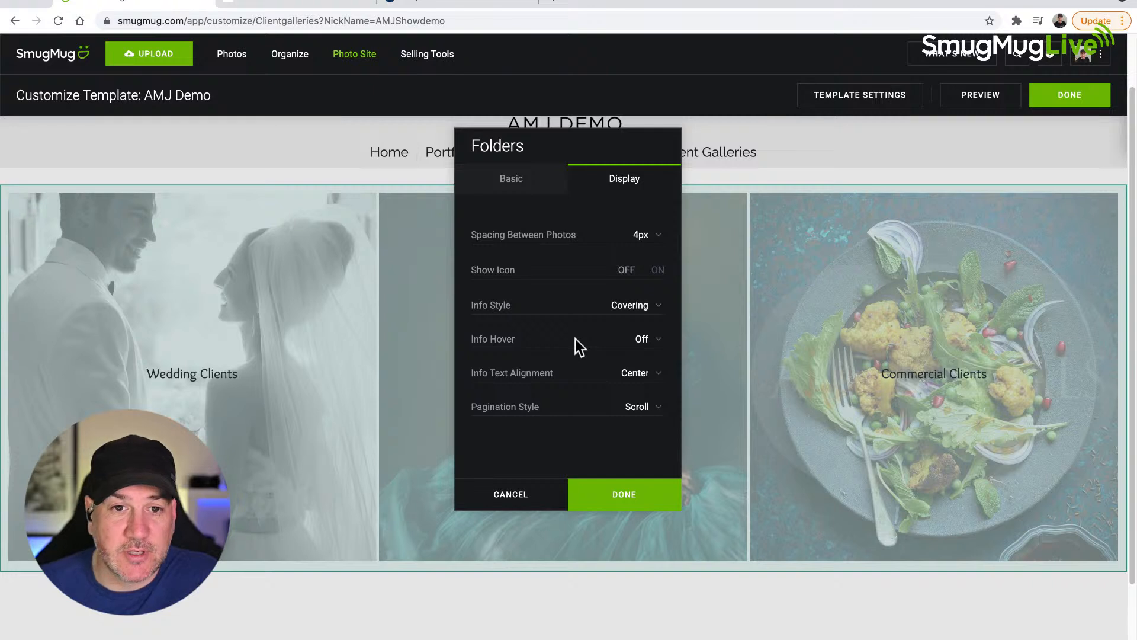
{"action": "left_click", "coordinate": [644, 308]}
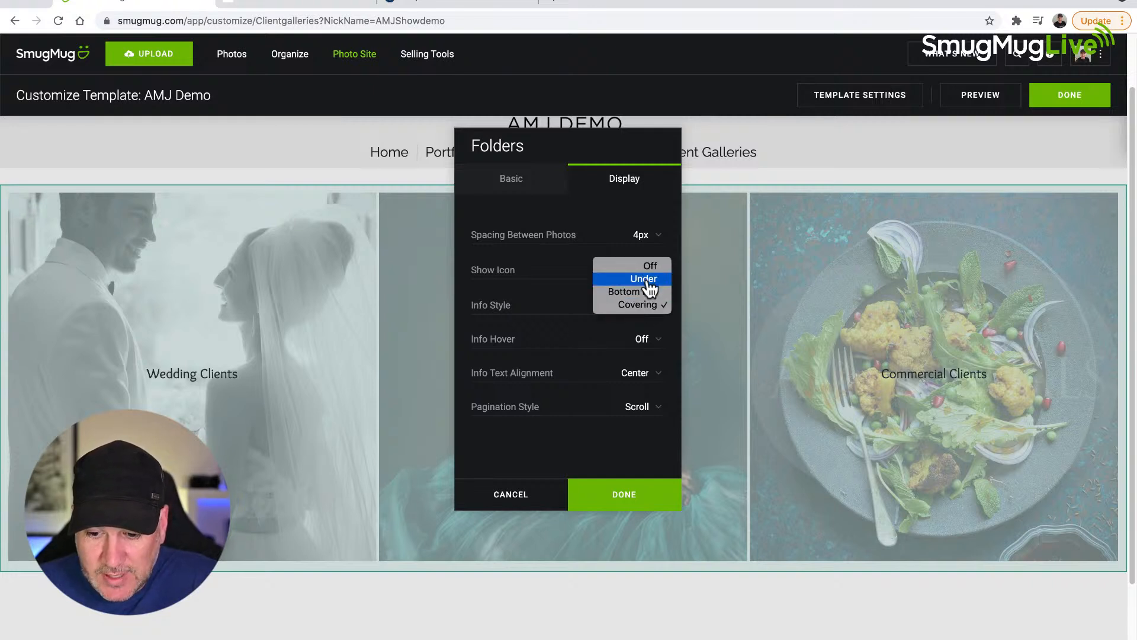
{"action": "left_click", "coordinate": [648, 281]}
{"action": "left_click", "coordinate": [645, 306]}
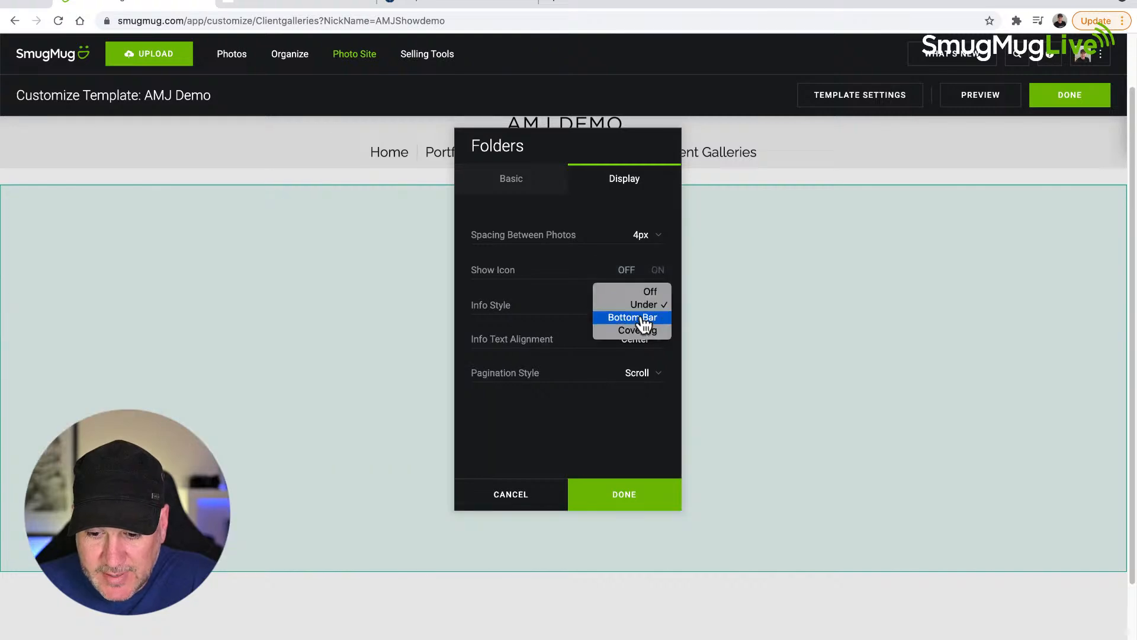
{"action": "left_click", "coordinate": [644, 318]}
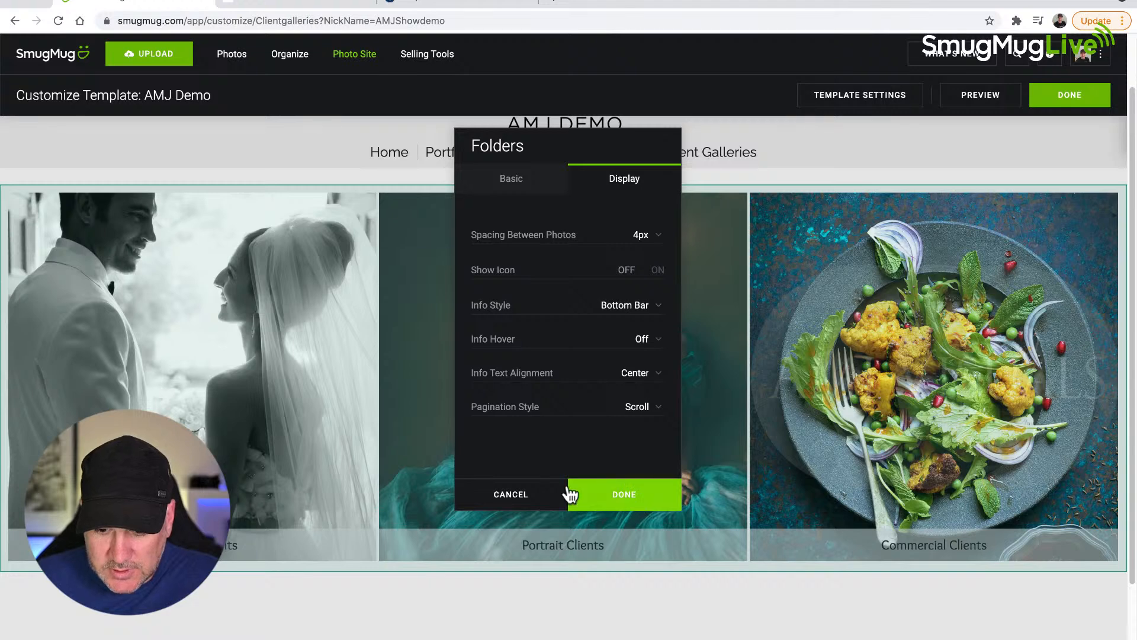
{"action": "left_click", "coordinate": [638, 501]}
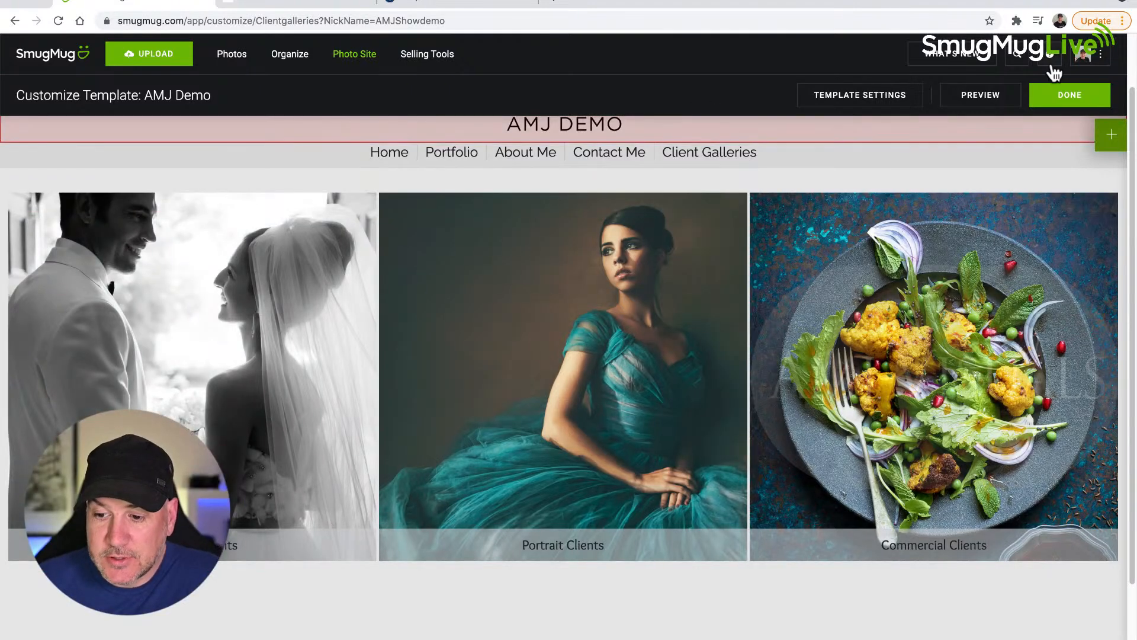
Step: Publish the customization now and look over the published Client Galleries page
{"action": "left_click", "coordinate": [1078, 100]}
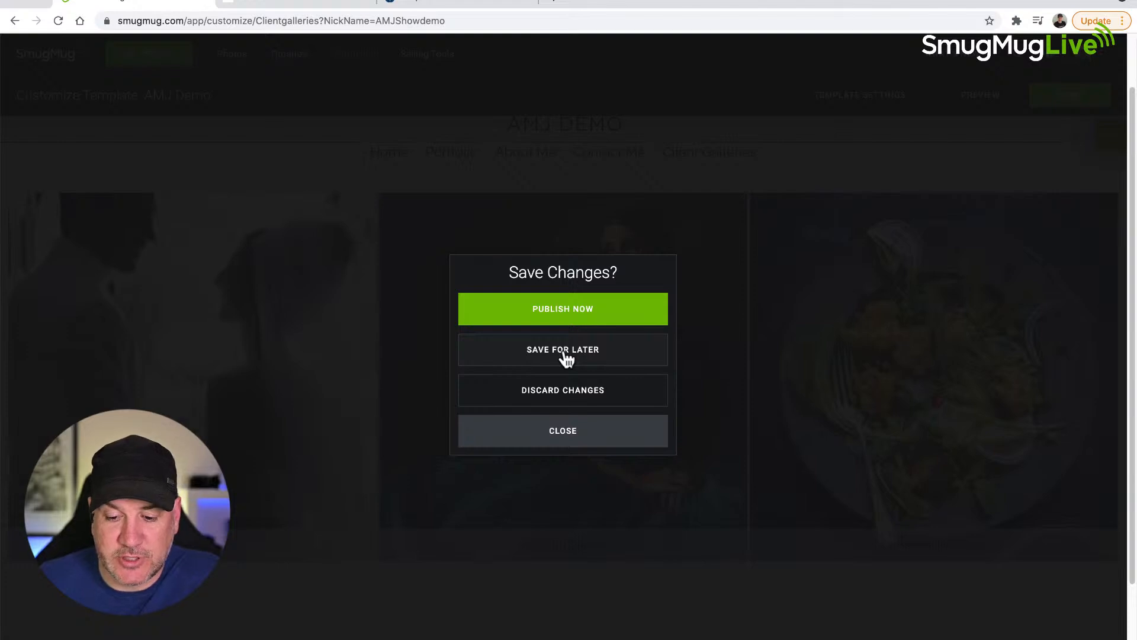
{"action": "left_click", "coordinate": [554, 317]}
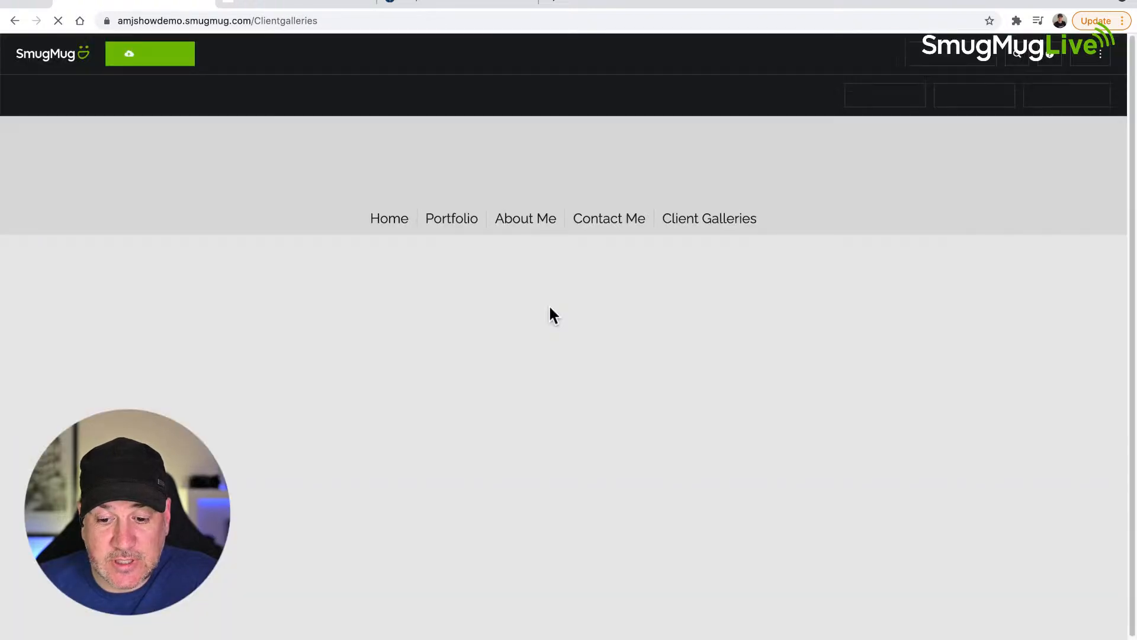
{"action": "scroll", "coordinate": [539, 331], "scroll_direction": "down", "scroll_amount": 1}
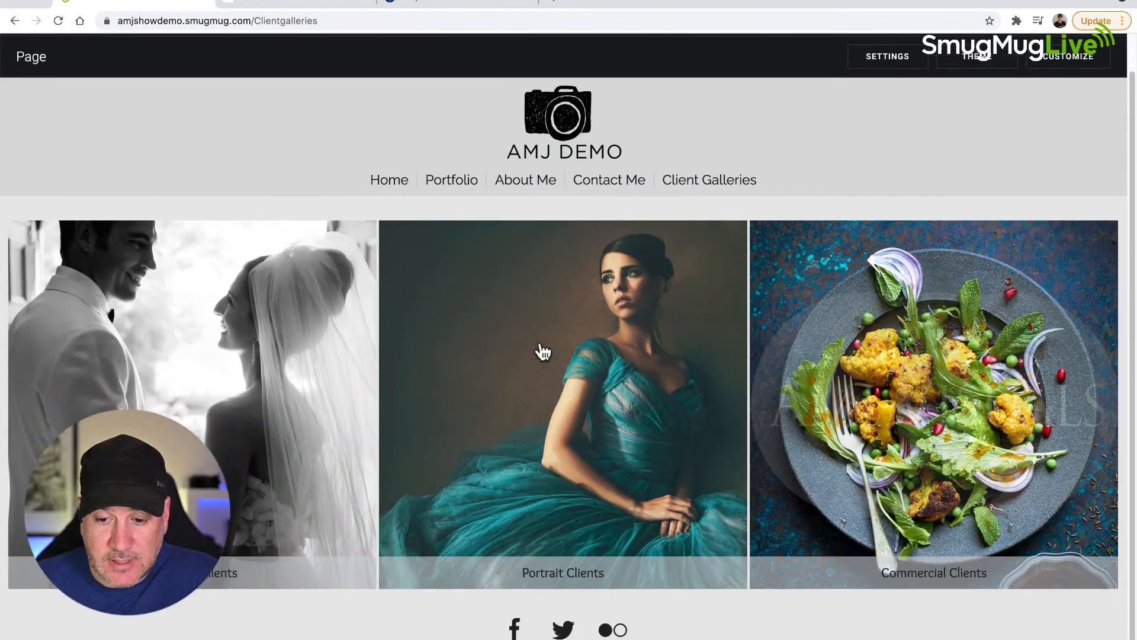
{"action": "scroll", "coordinate": [489, 304], "scroll_direction": "down", "scroll_amount": 1}
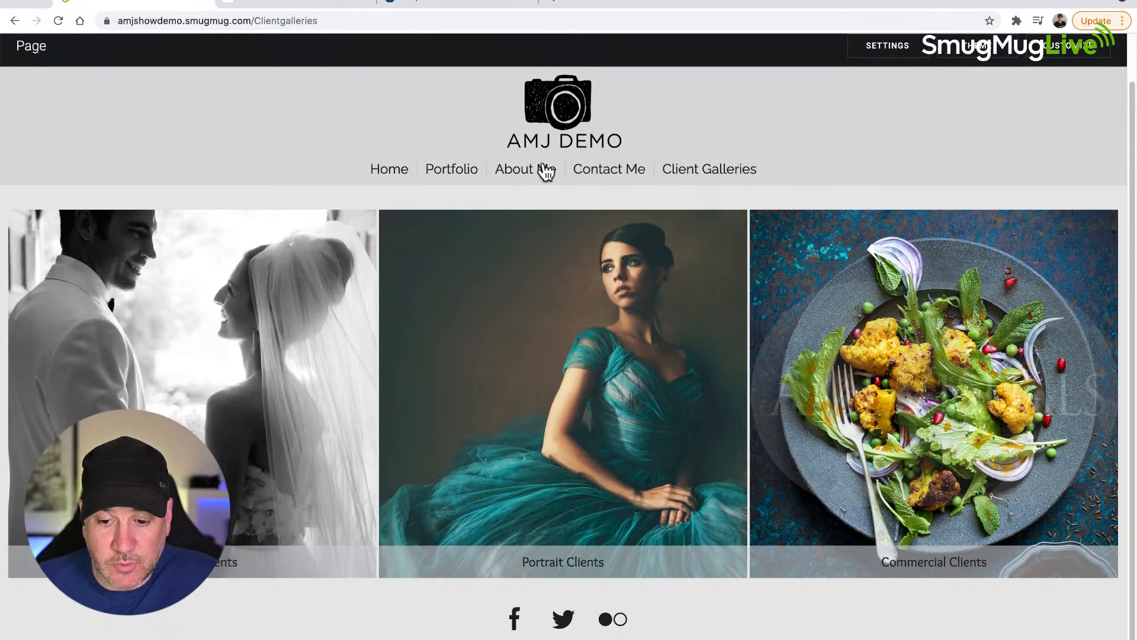
Step: Return to the homepage and go through Client Galleries to the Wedding Clients folder
{"action": "left_click", "coordinate": [389, 169]}
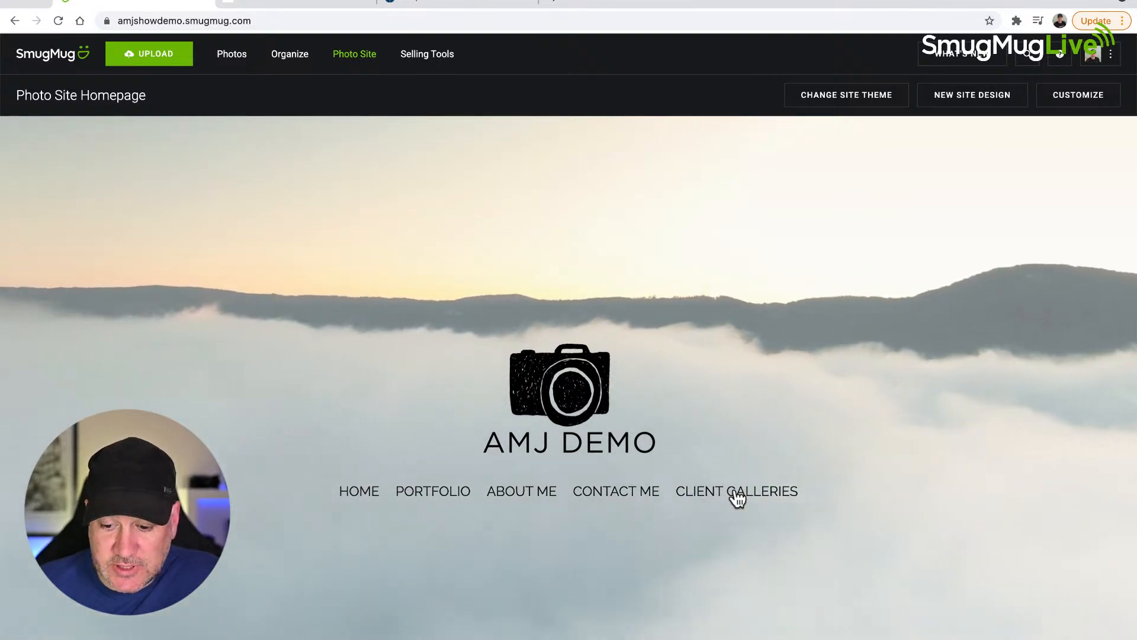
{"action": "left_click", "coordinate": [737, 498]}
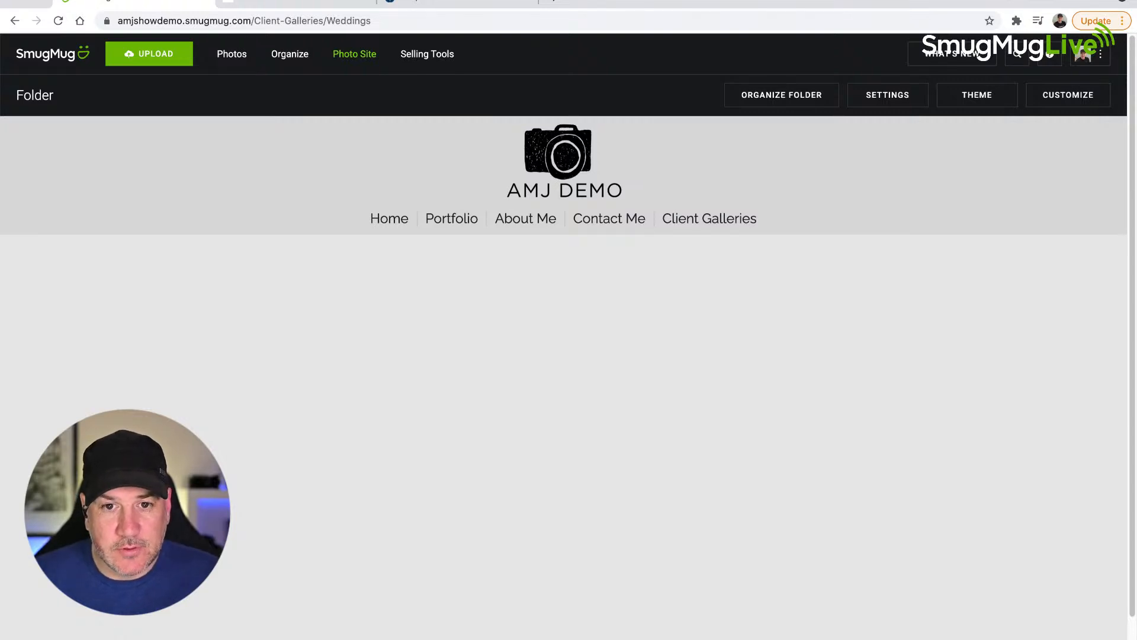
Step: Start customizing the wedding folder page and add a Galleries content block to the center area for All Folders
{"action": "scroll", "coordinate": [1130, 47], "scroll_direction": "down", "scroll_amount": 2}
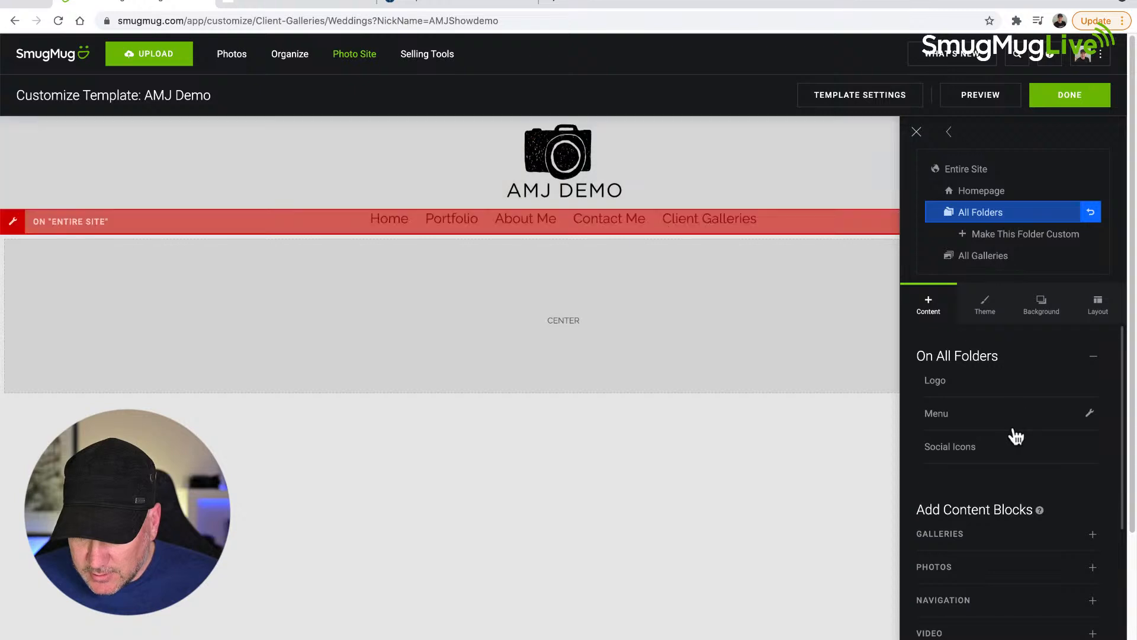
{"action": "left_click", "coordinate": [994, 546]}
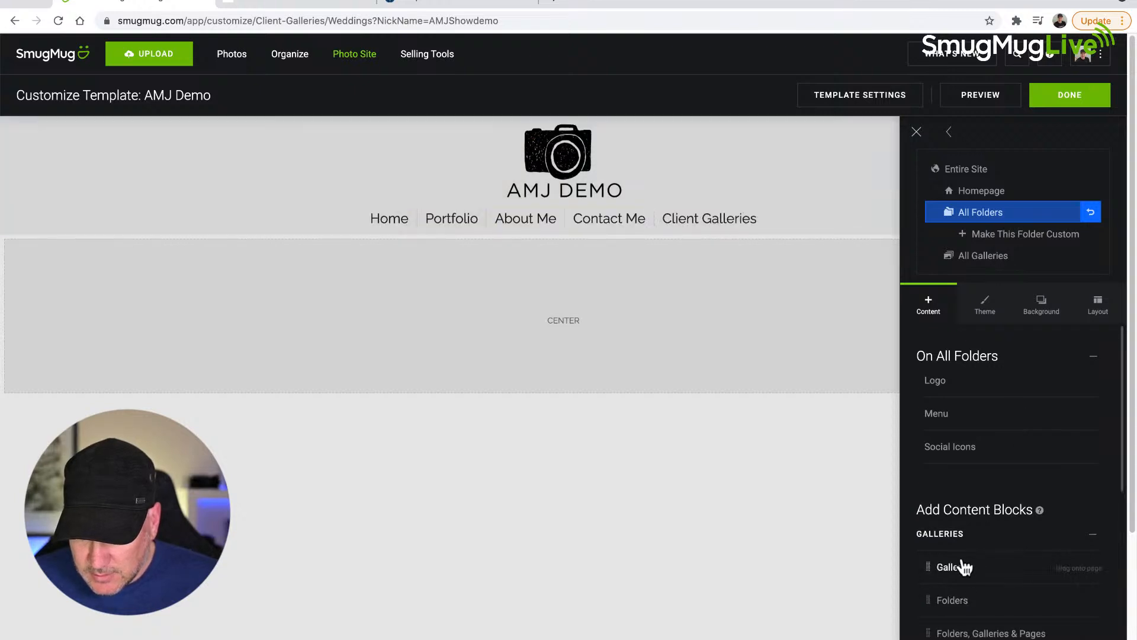
{"action": "left_click_drag", "start_coordinate": [965, 566], "coordinate": [531, 284]}
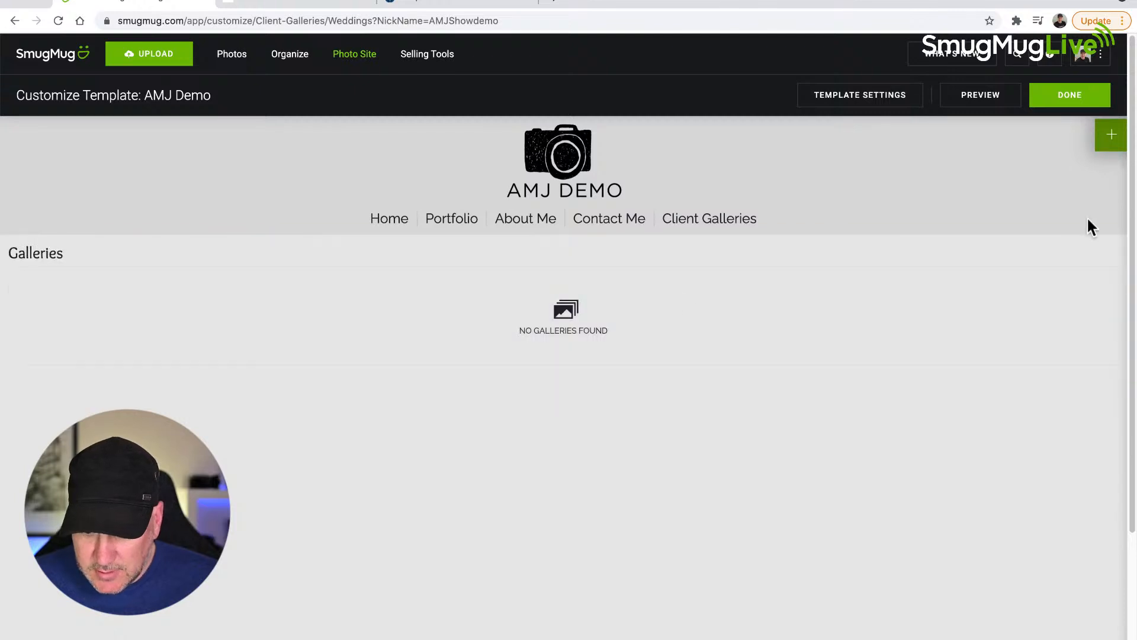
Step: Switch the customization scope to All Galleries and add a Galleries content block directly above the gallery content
{"action": "left_click", "coordinate": [1111, 135]}
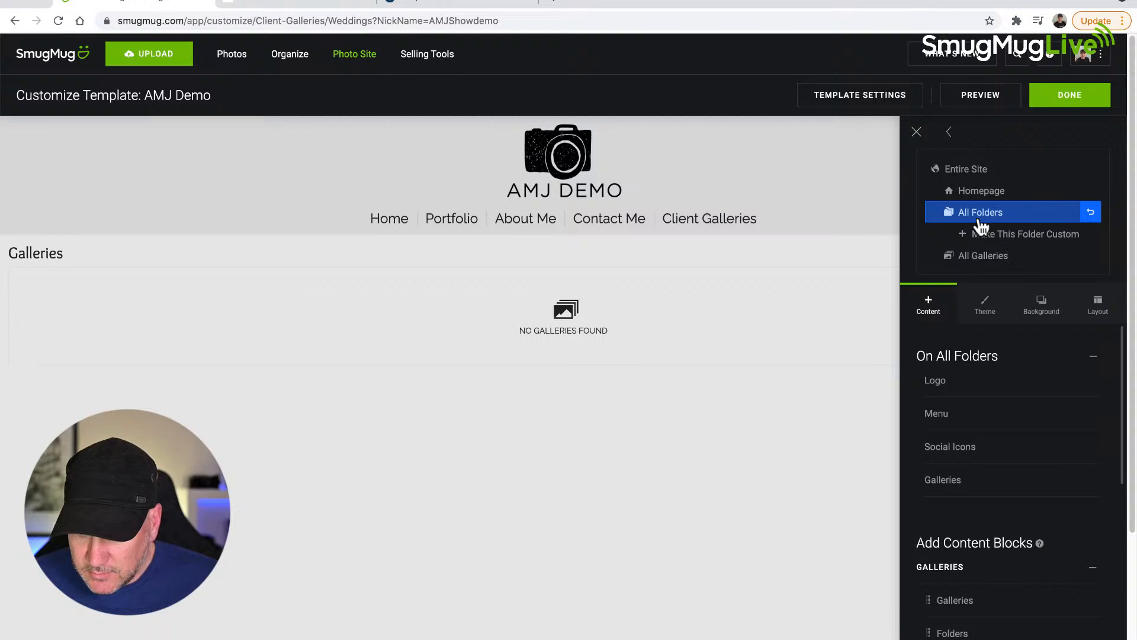
{"action": "left_click", "coordinate": [978, 256]}
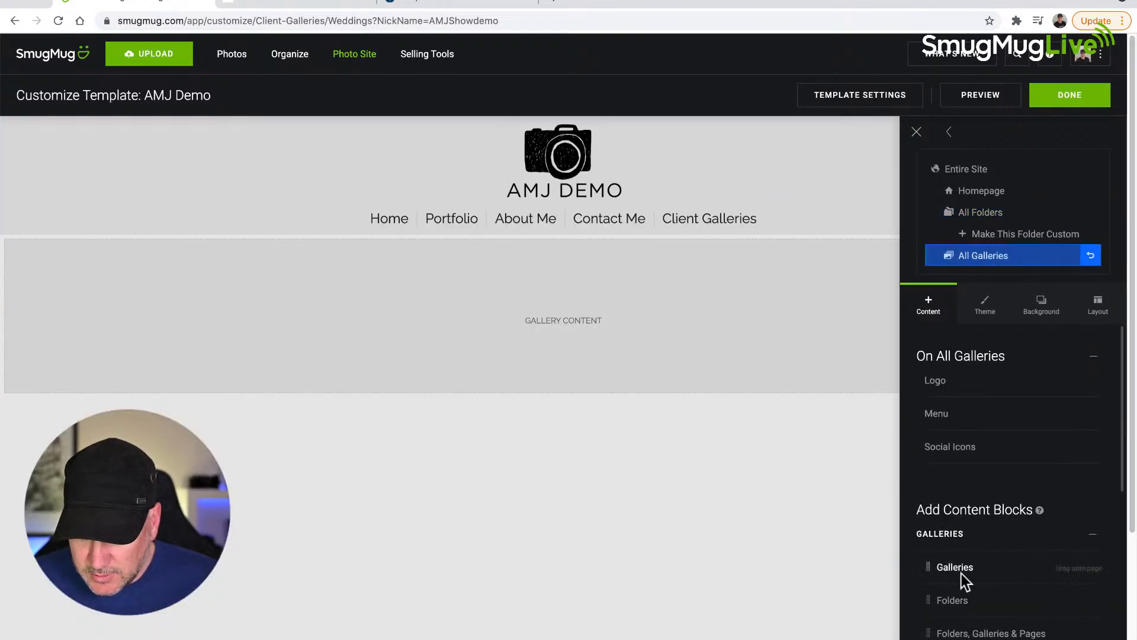
{"action": "left_click_drag", "start_coordinate": [961, 567], "coordinate": [585, 290]}
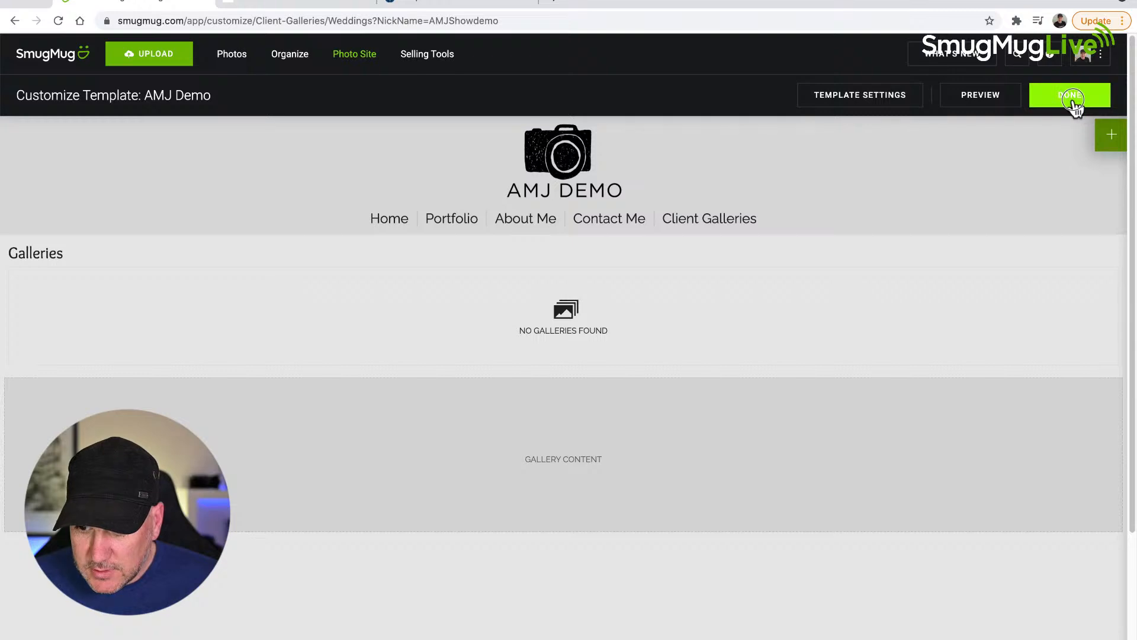
Step: Publish the gallery customization and reopen the Wedding Clients folder from the Client Galleries page to check it
{"action": "left_click", "coordinate": [1072, 104]}
{"action": "left_click", "coordinate": [566, 320]}
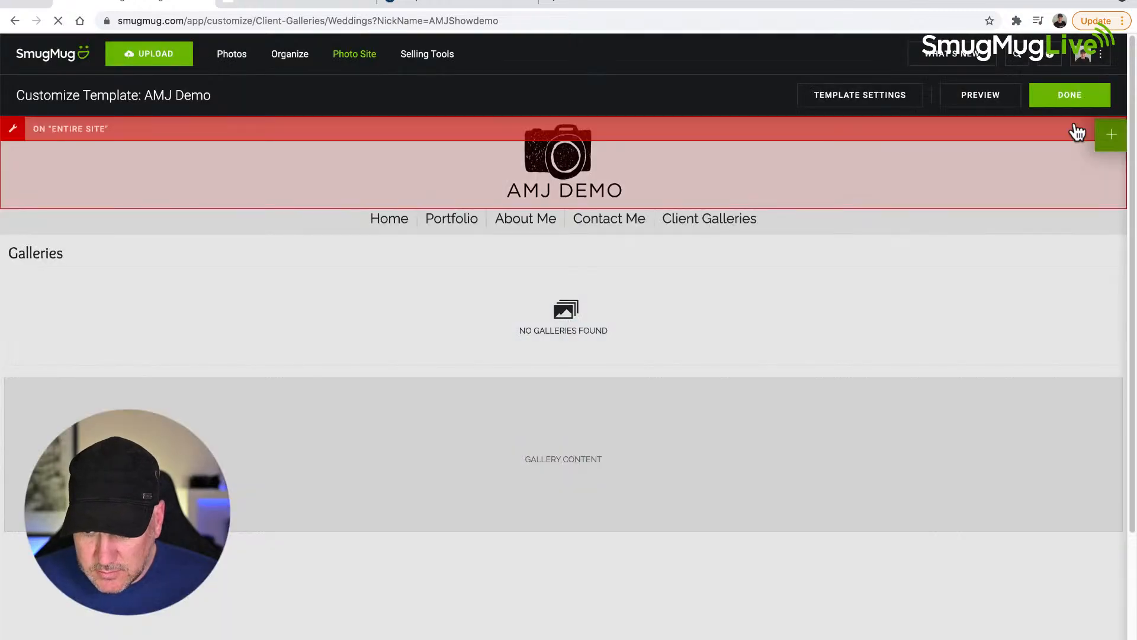
{"action": "left_click", "coordinate": [1073, 104]}
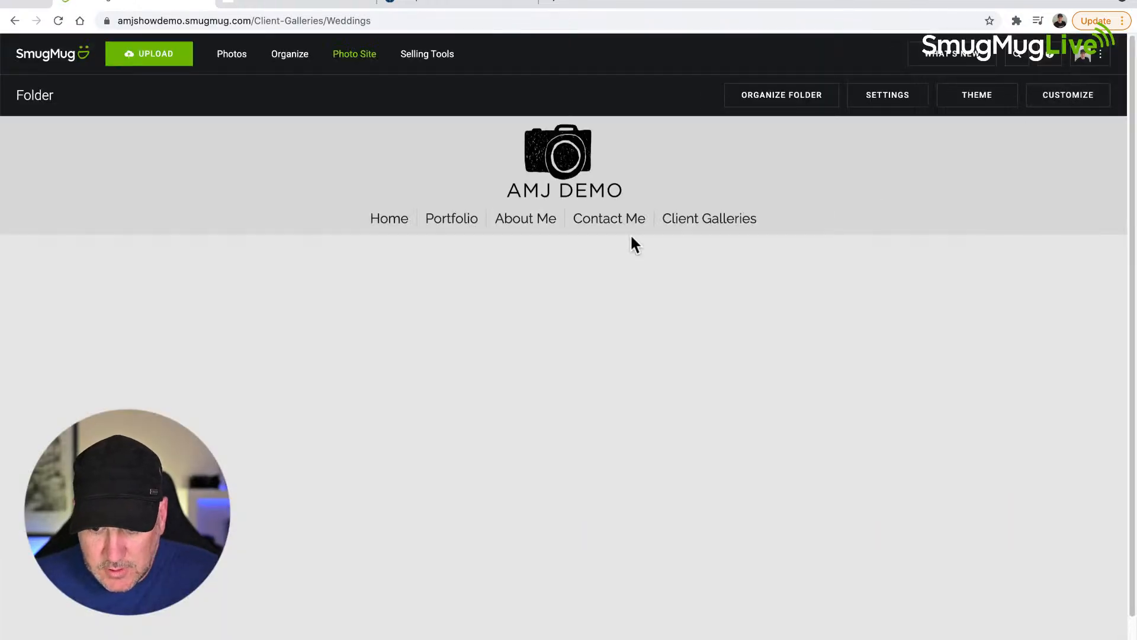
{"action": "left_click", "coordinate": [713, 223]}
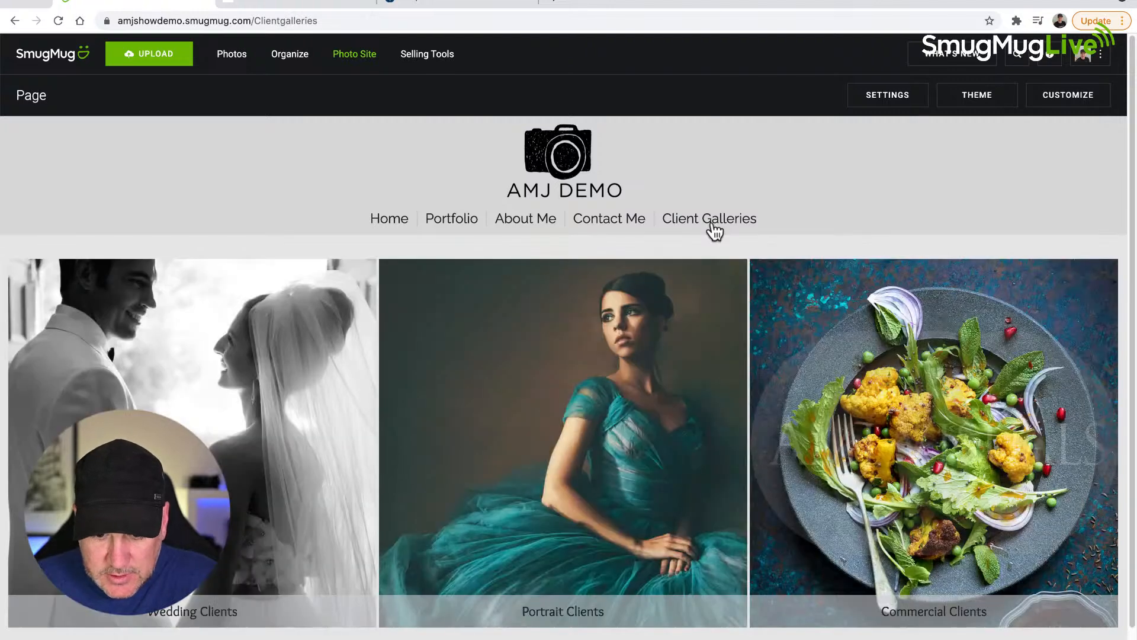
{"action": "left_click", "coordinate": [230, 504]}
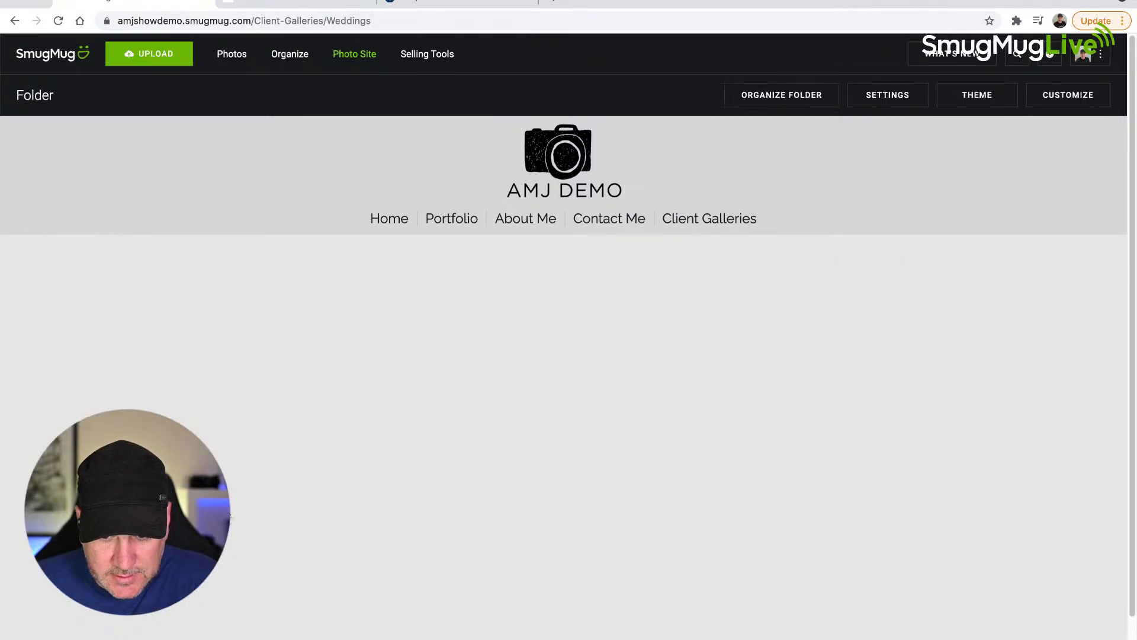
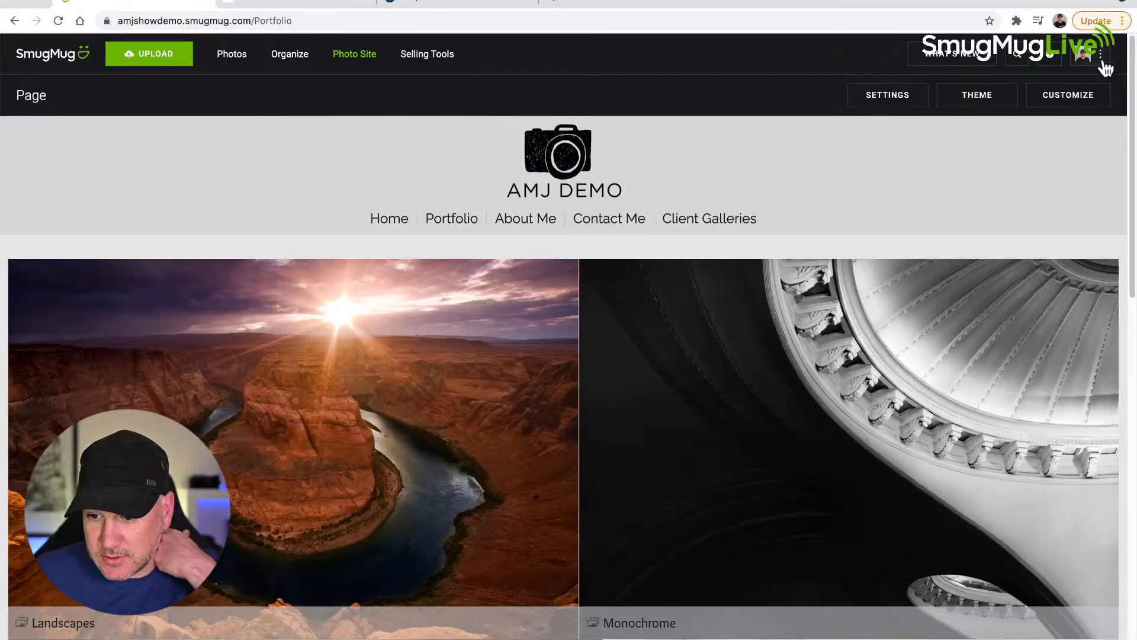
Step: Open the pricelist management page from the account's business selling settings and look through the existing pricelists
{"action": "left_click", "coordinate": [1102, 60]}
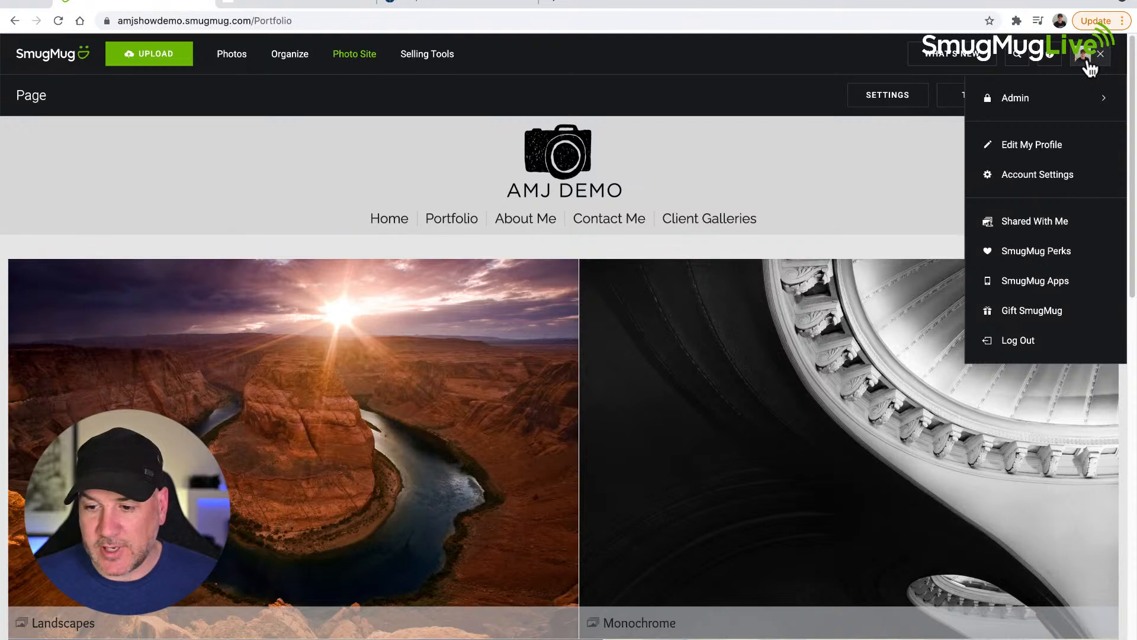
{"action": "left_click", "coordinate": [1037, 178]}
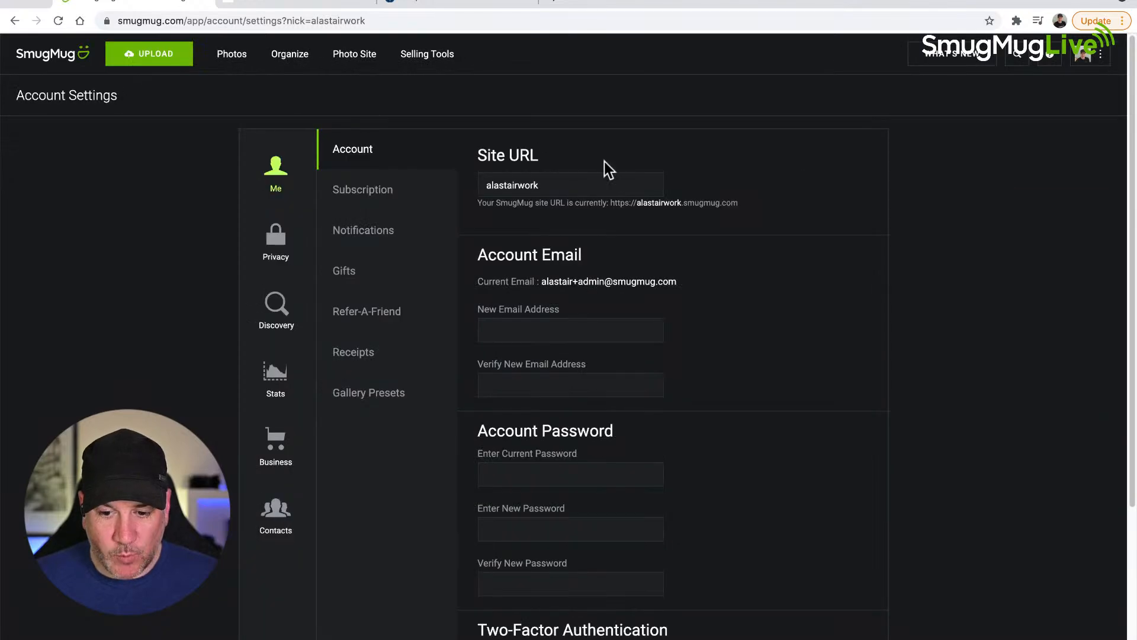
{"action": "left_click", "coordinate": [276, 451]}
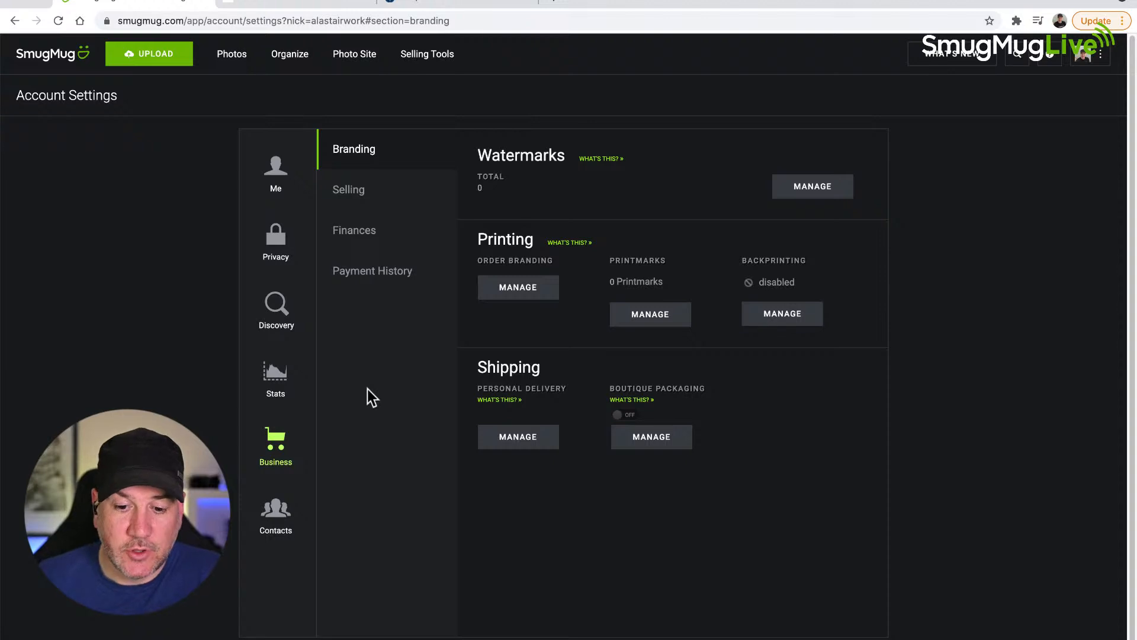
{"action": "left_click", "coordinate": [349, 191]}
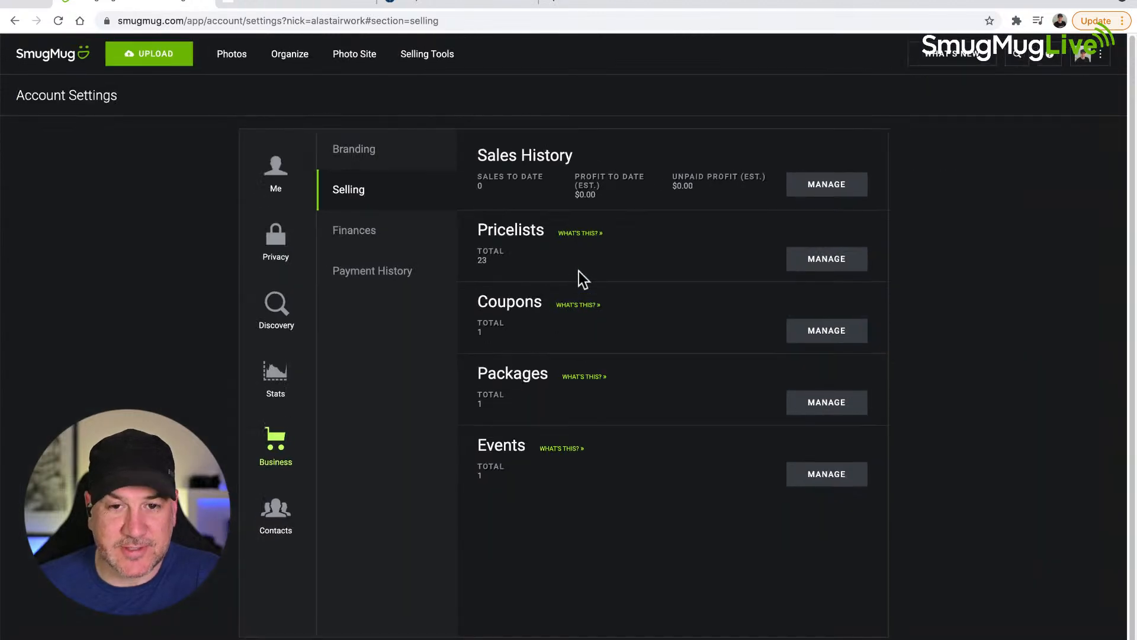
{"action": "left_click", "coordinate": [838, 264]}
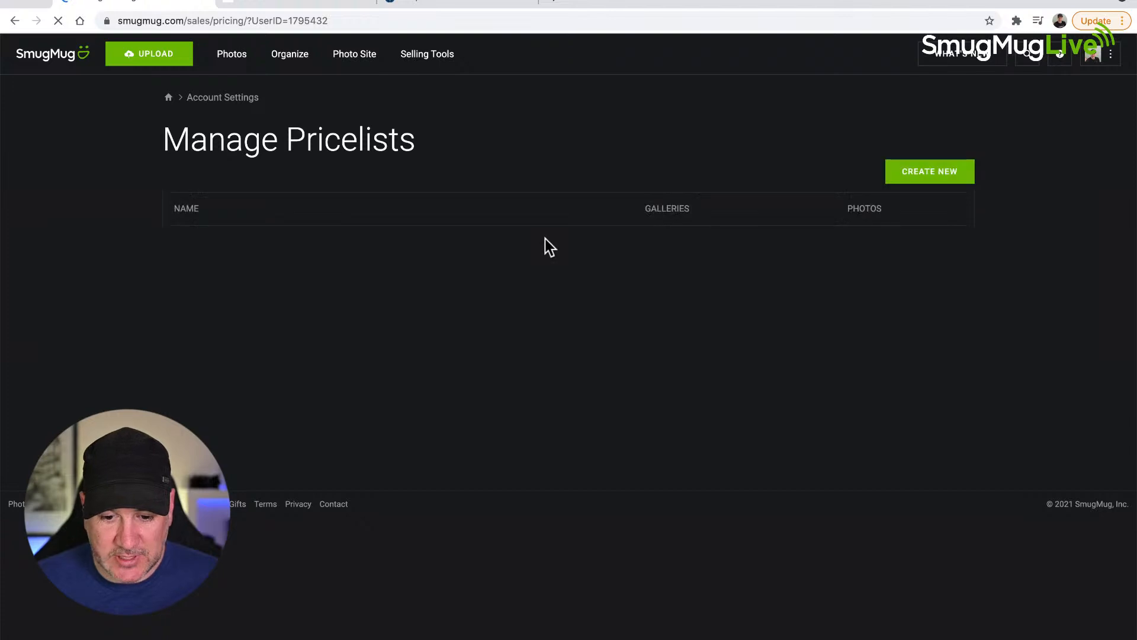
{"action": "scroll", "coordinate": [444, 249], "scroll_direction": "down", "scroll_amount": 1}
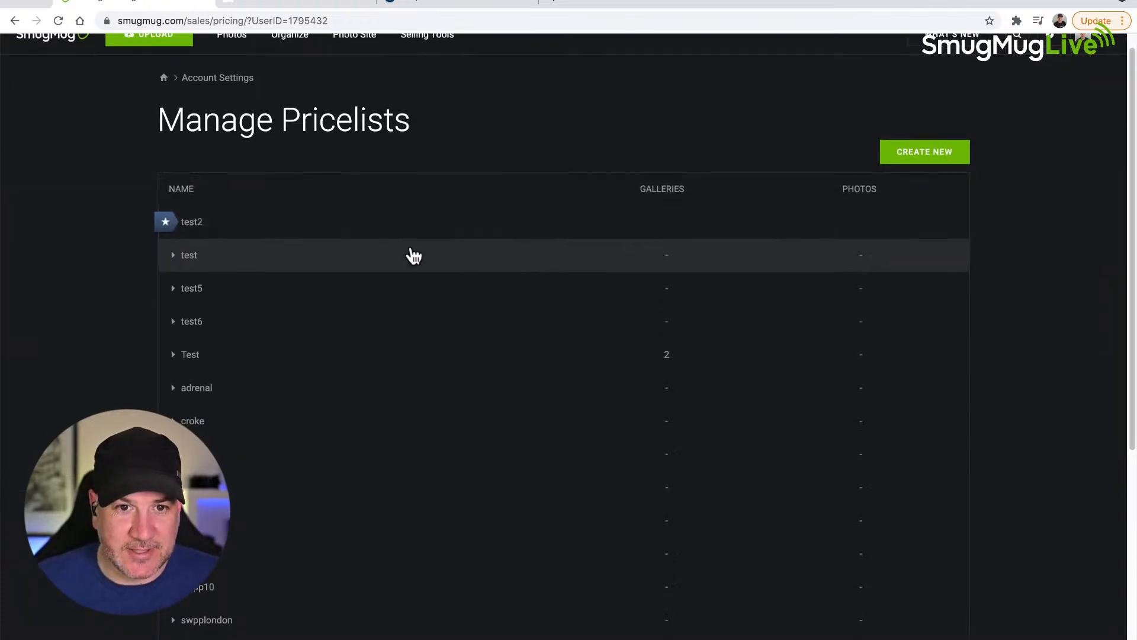
{"action": "scroll", "coordinate": [258, 343], "scroll_direction": "down", "scroll_amount": 6}
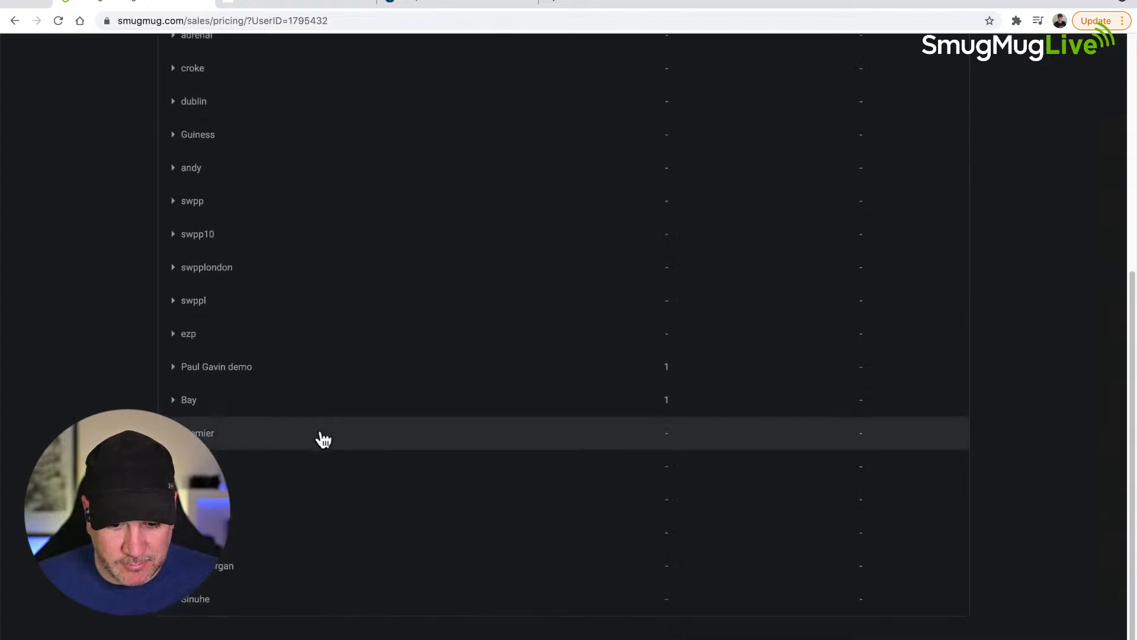
{"action": "scroll", "coordinate": [263, 288], "scroll_direction": "up", "scroll_amount": 6}
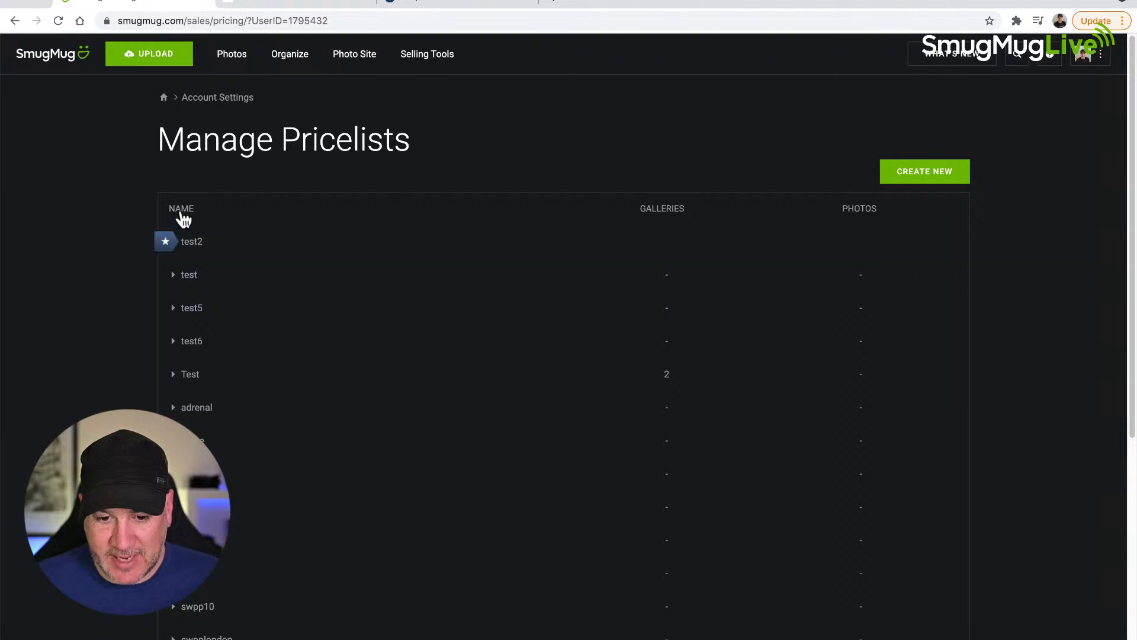
Step: Start a new pricelist and name it with the client's first name, correcting the capitalization
{"action": "left_click", "coordinate": [909, 174]}
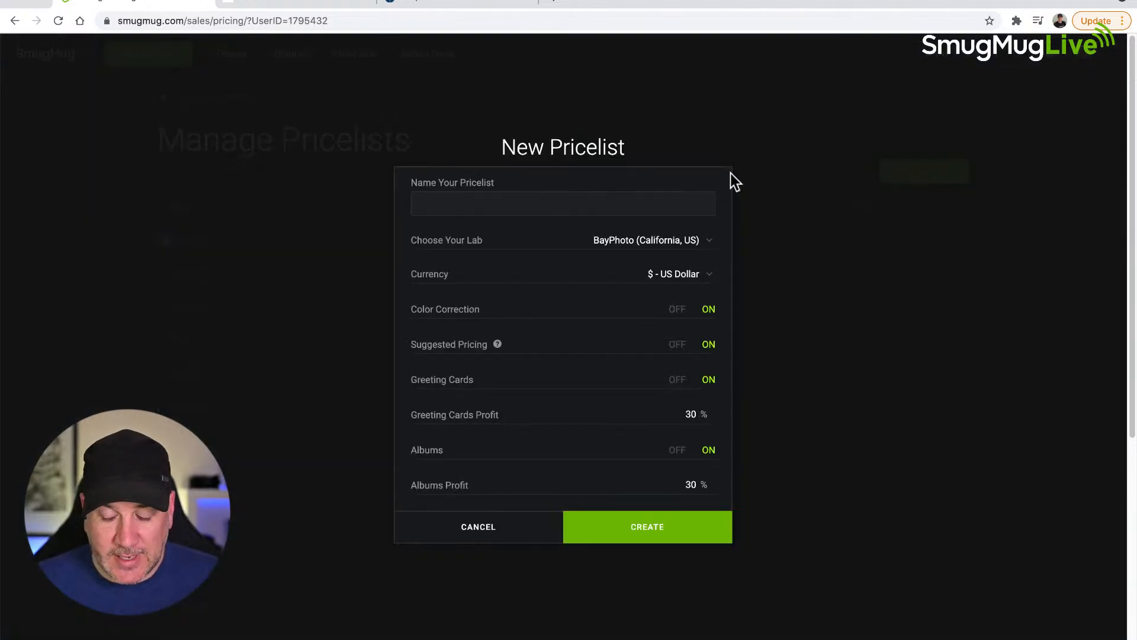
{"action": "left_click", "coordinate": [509, 205]}
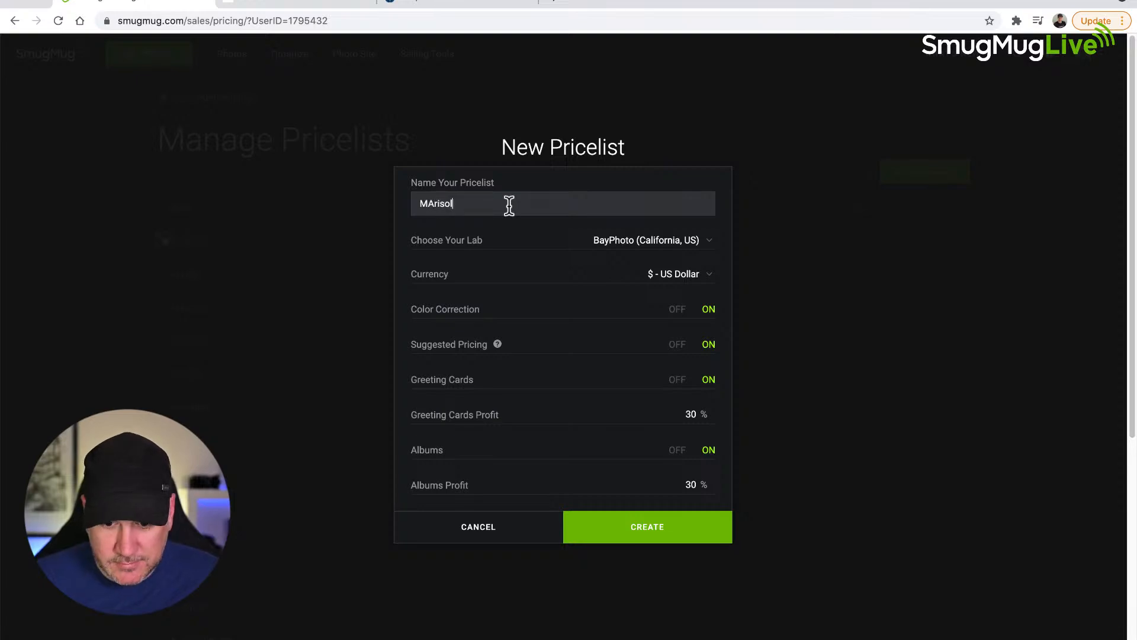
{"action": "left_click", "coordinate": [437, 203]}
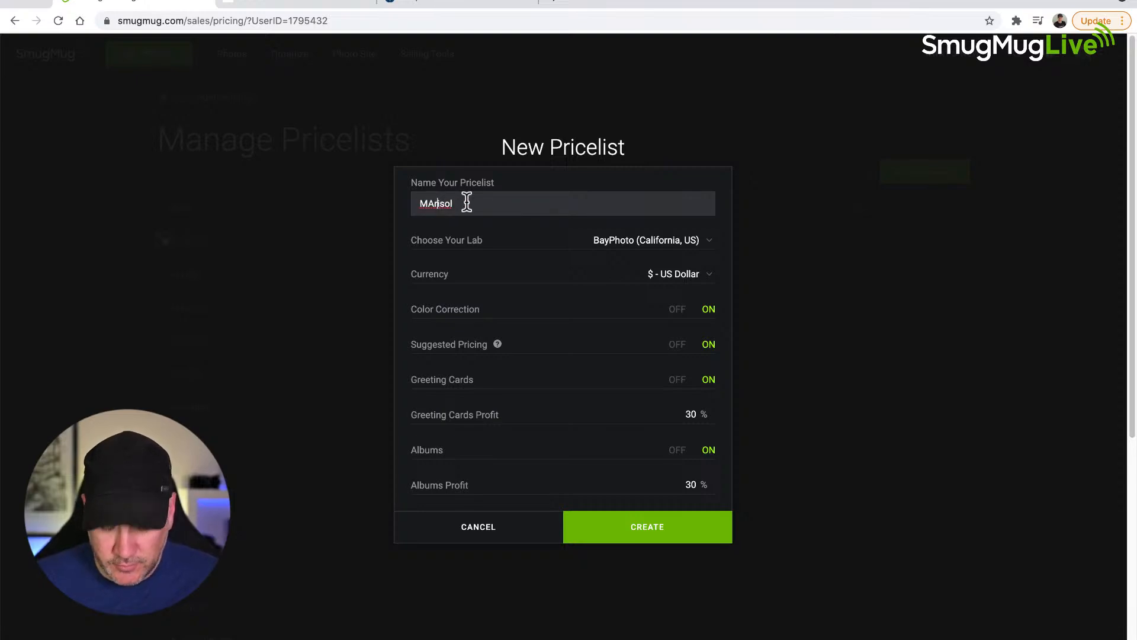
{"action": "key", "text": "BackSpace"}
{"action": "type", "text": "a"}
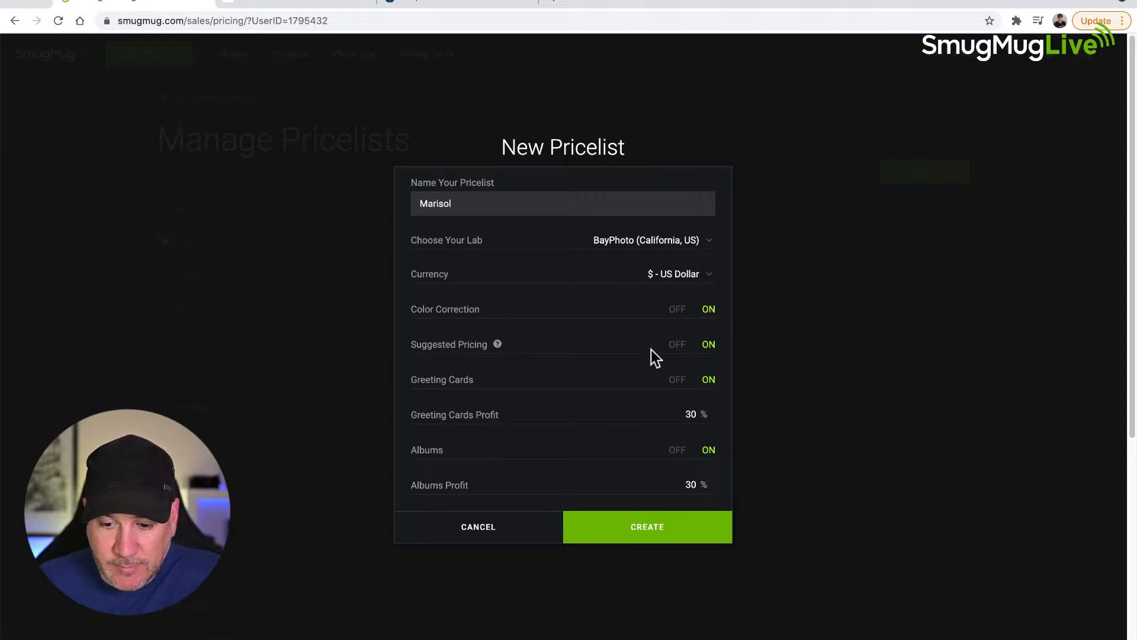
Step: Turn off Suggested Pricing, Greeting Cards and Albums for the new pricelist, and create it
{"action": "left_click", "coordinate": [675, 346]}
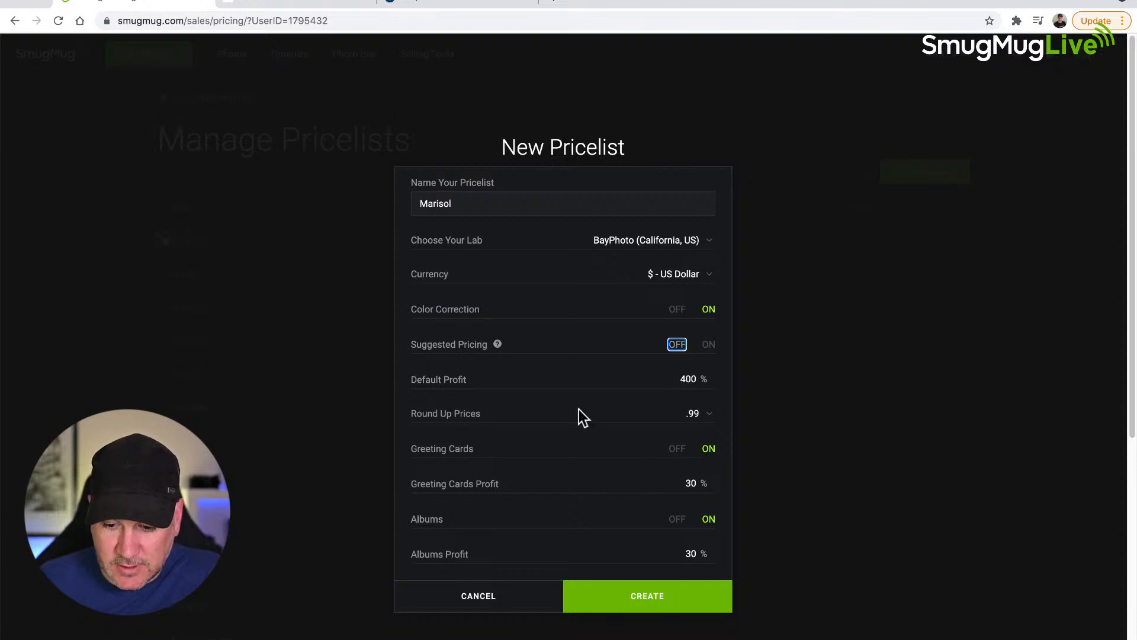
{"action": "scroll", "coordinate": [579, 408], "scroll_direction": "down", "scroll_amount": 1}
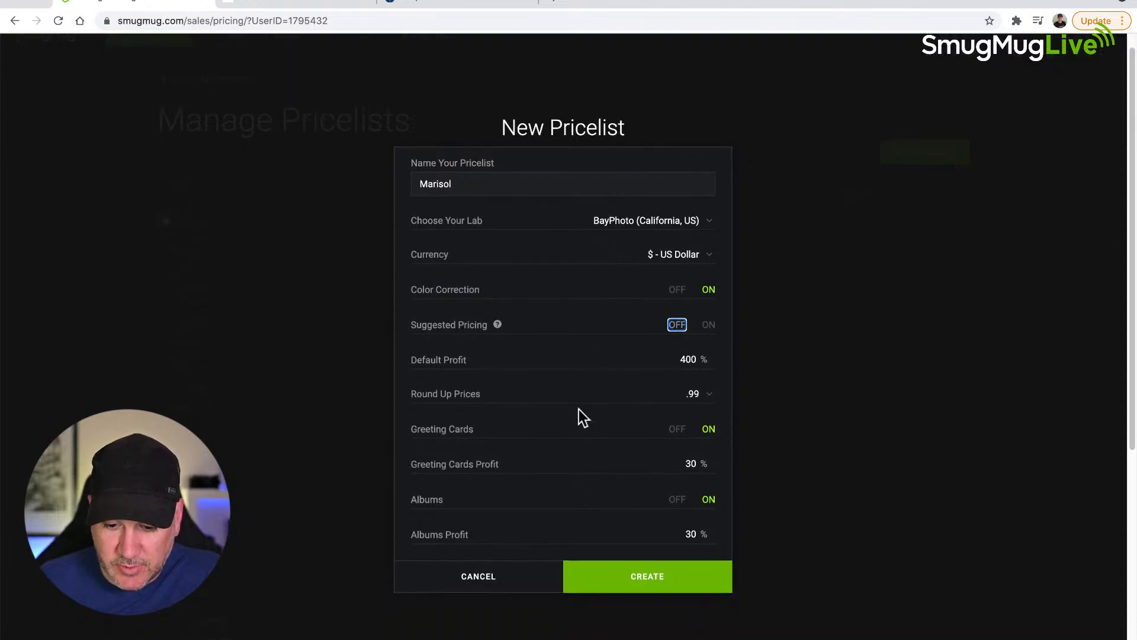
{"action": "left_click", "coordinate": [671, 423]}
{"action": "left_click", "coordinate": [676, 458]}
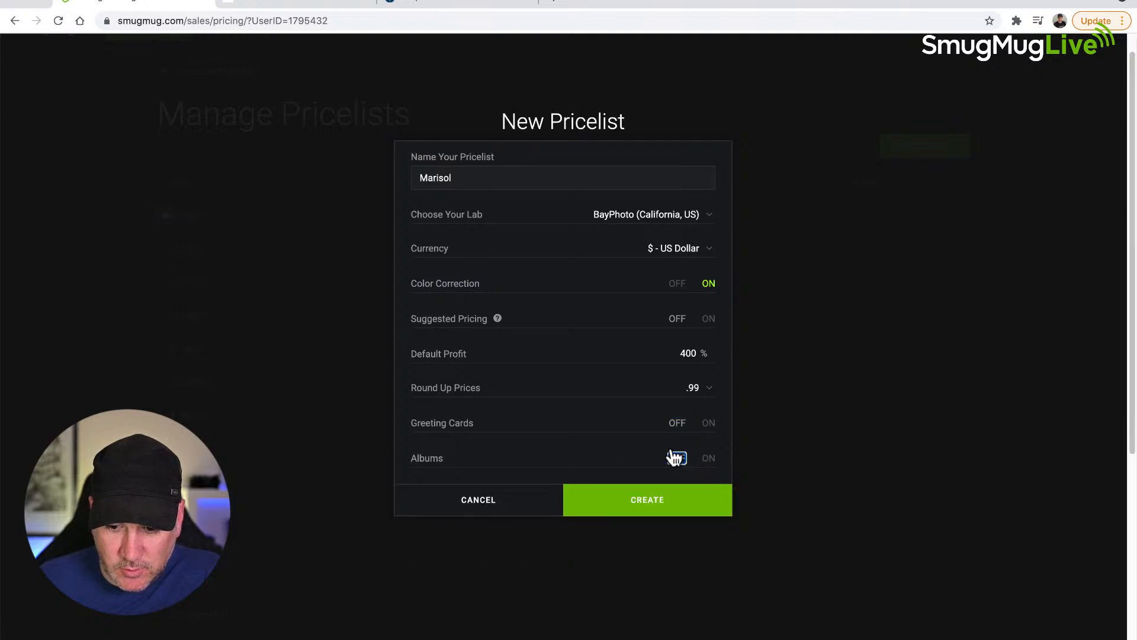
{"action": "left_click", "coordinate": [650, 505]}
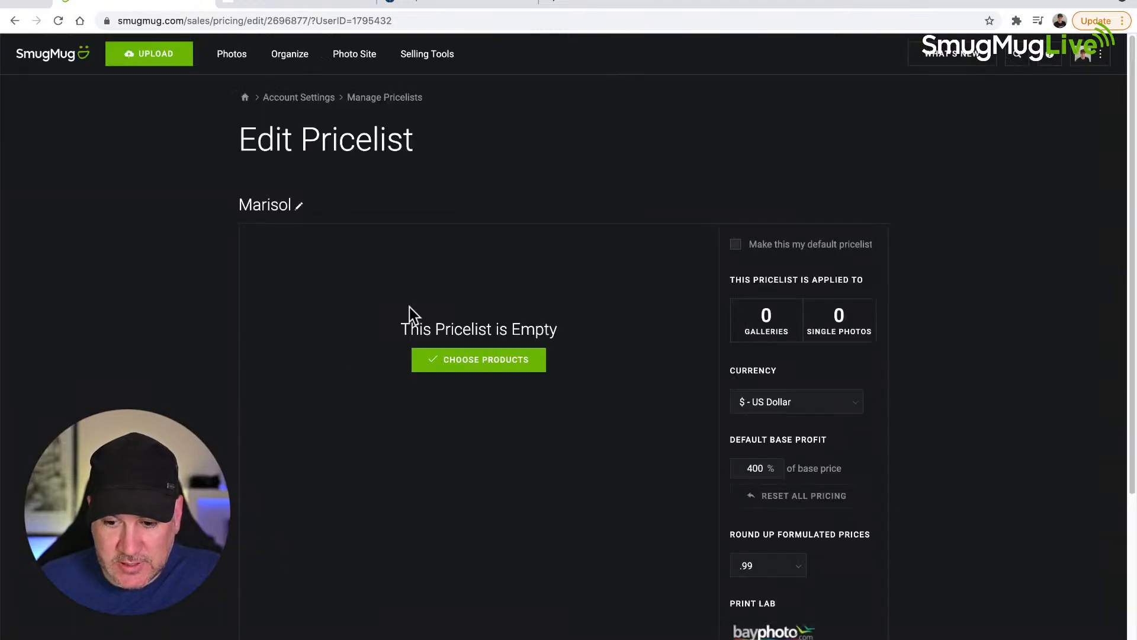
Step: Add Original-size Gallery and Single Photo downloads under the Personal Photo License to the empty pricelist
{"action": "left_click", "coordinate": [476, 365]}
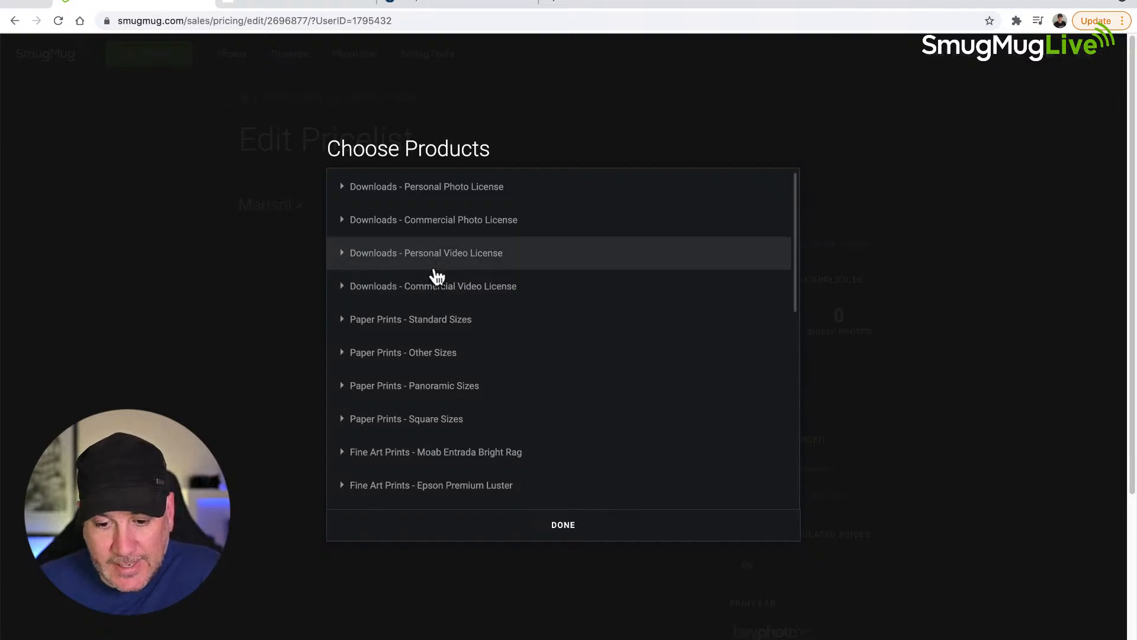
{"action": "left_click", "coordinate": [343, 191]}
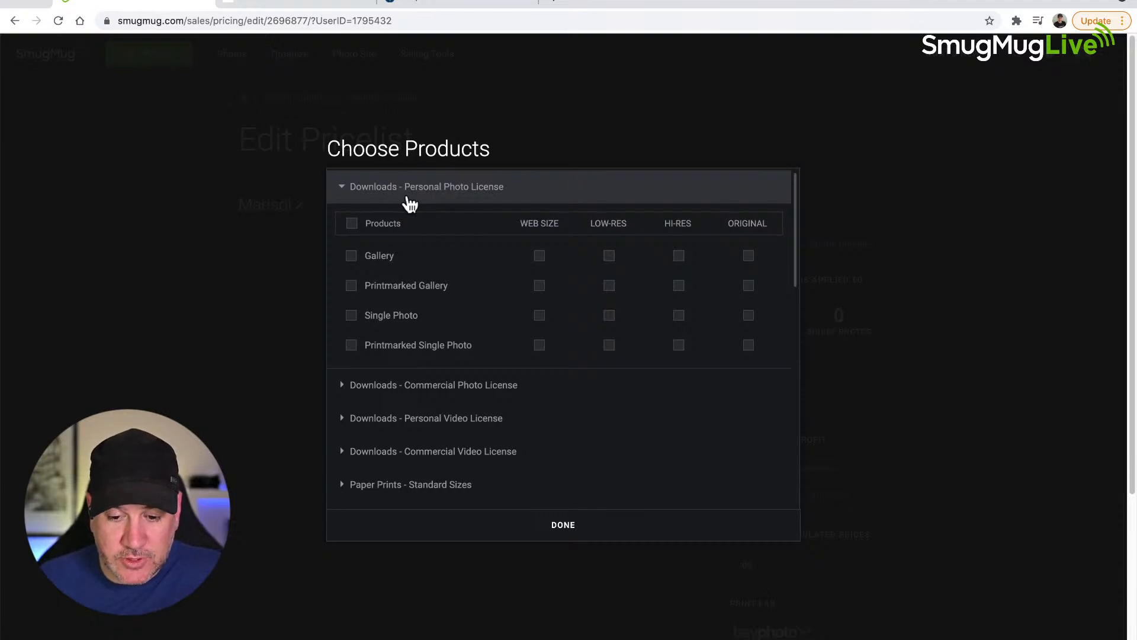
{"action": "left_click", "coordinate": [343, 186]}
{"action": "left_click", "coordinate": [348, 191]}
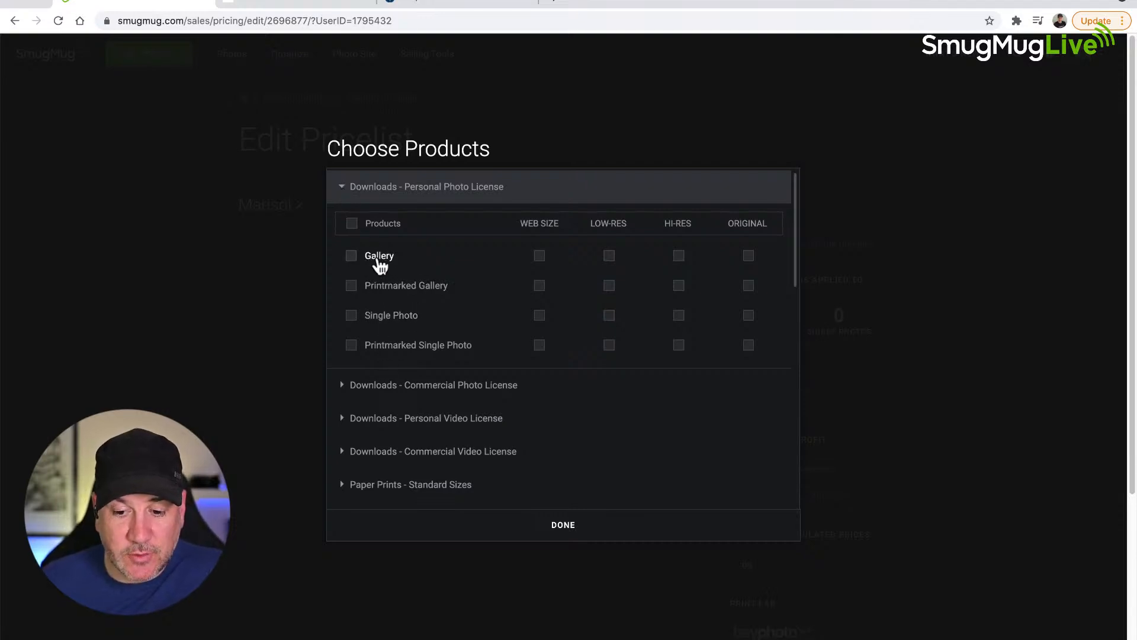
{"action": "left_click", "coordinate": [748, 258]}
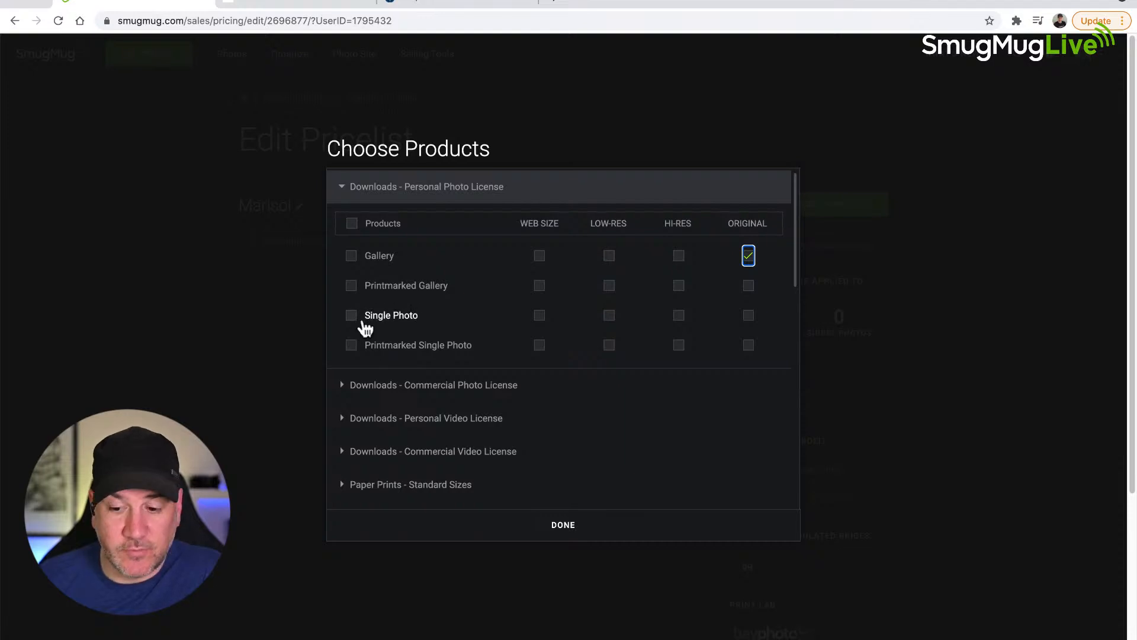
{"action": "left_click", "coordinate": [749, 315]}
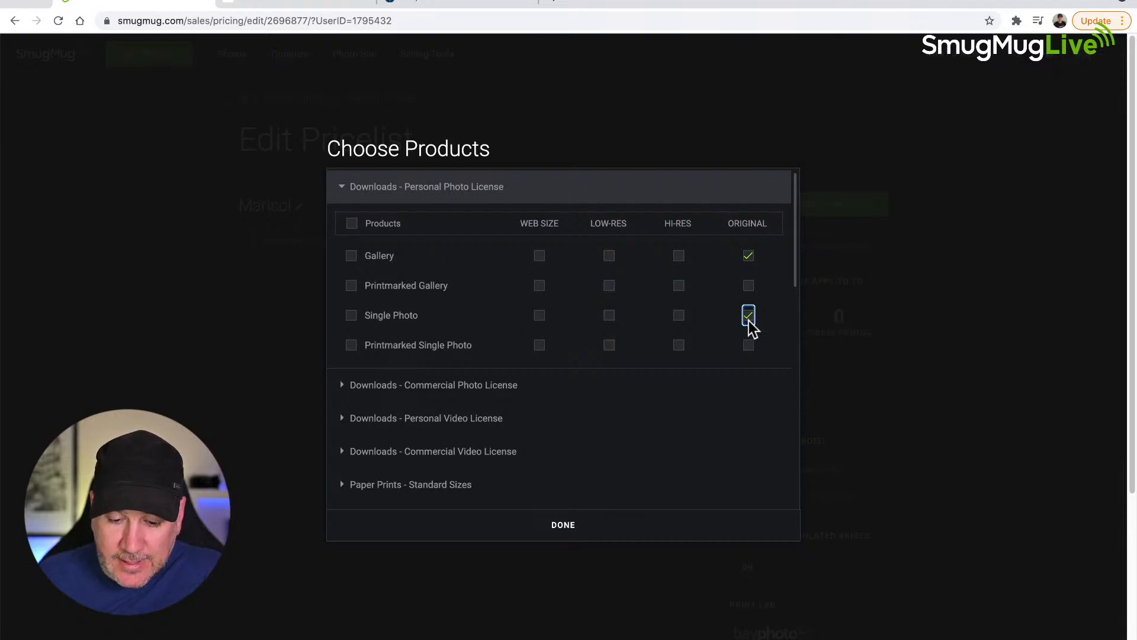
{"action": "left_click", "coordinate": [565, 527]}
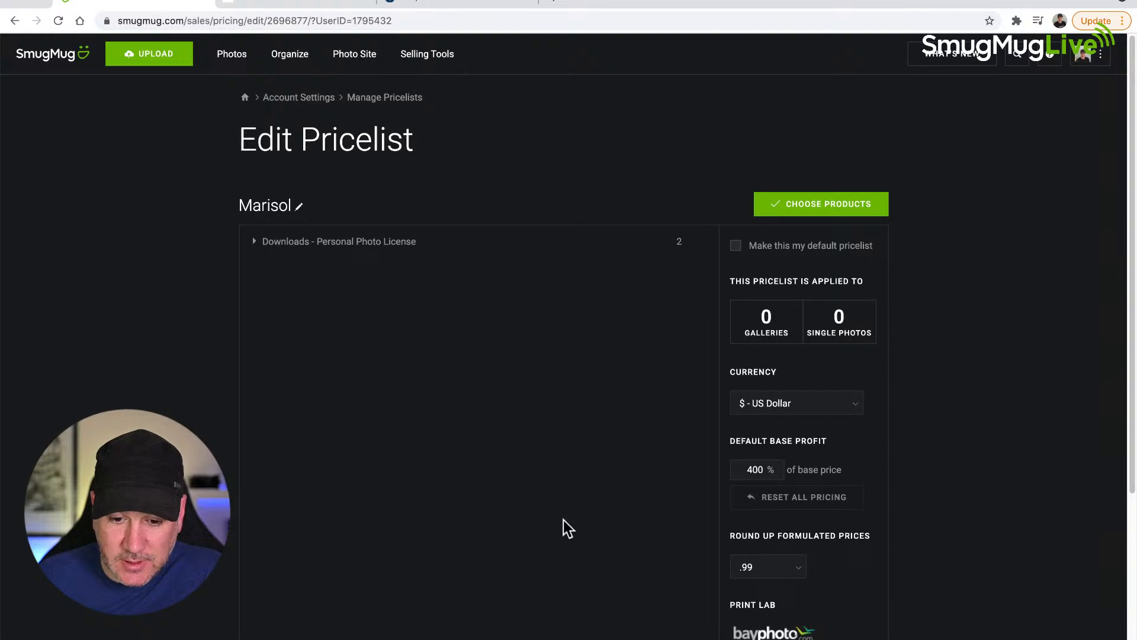
Step: Set the price of the Original-size Gallery download to $250.00 in the Personal Photo License products
{"action": "left_click", "coordinate": [249, 251]}
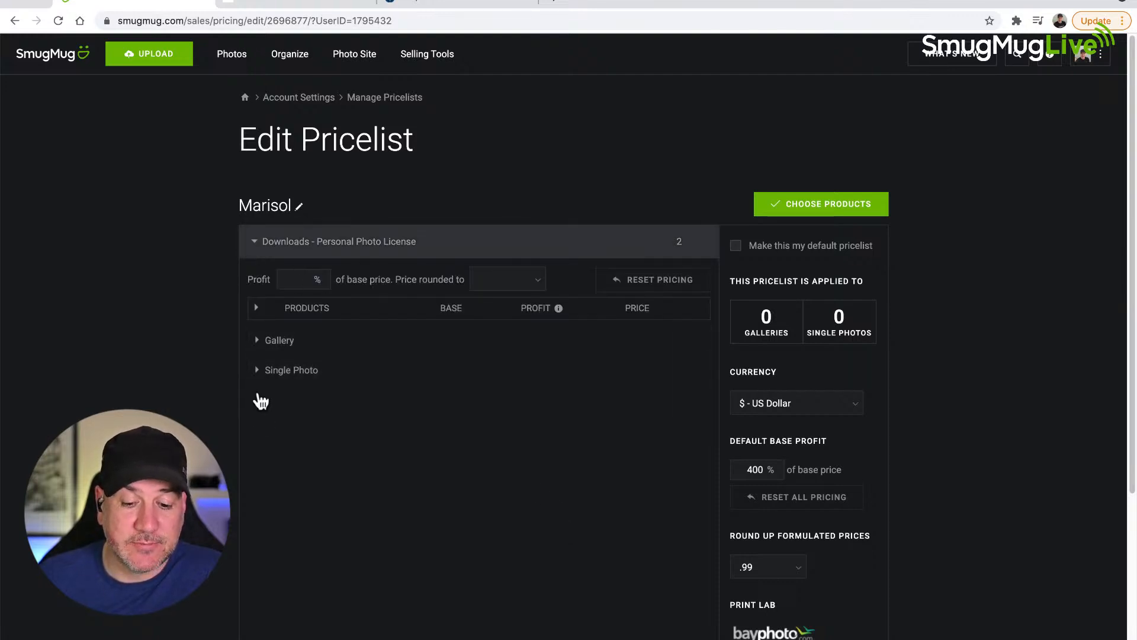
{"action": "left_click", "coordinate": [259, 342]}
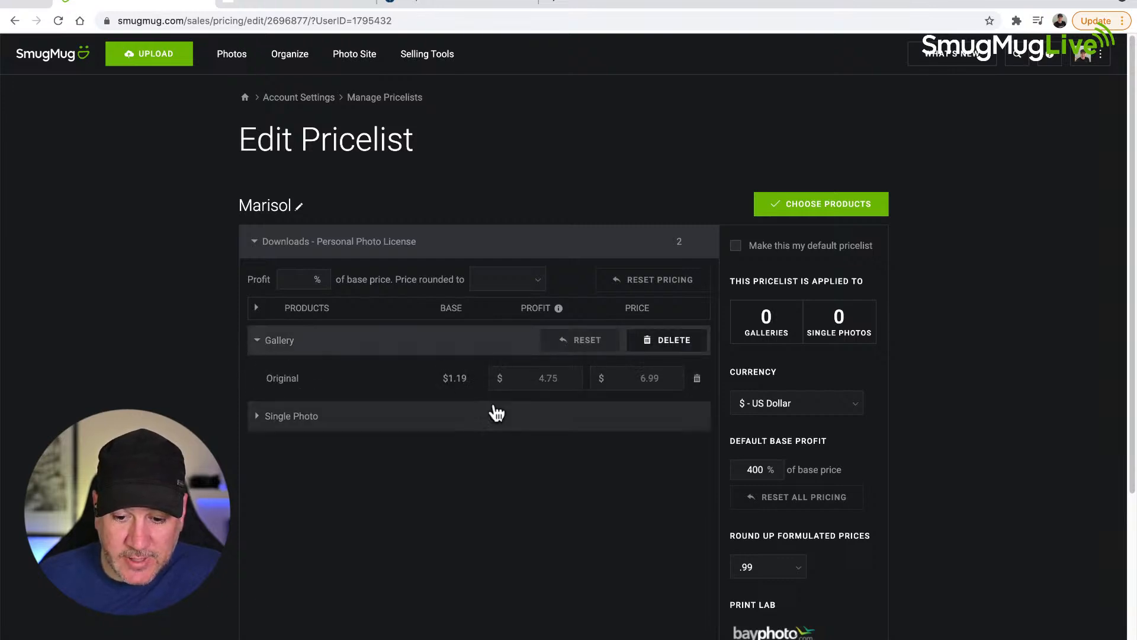
{"action": "left_click_drag", "start_coordinate": [631, 381], "coordinate": [680, 374]}
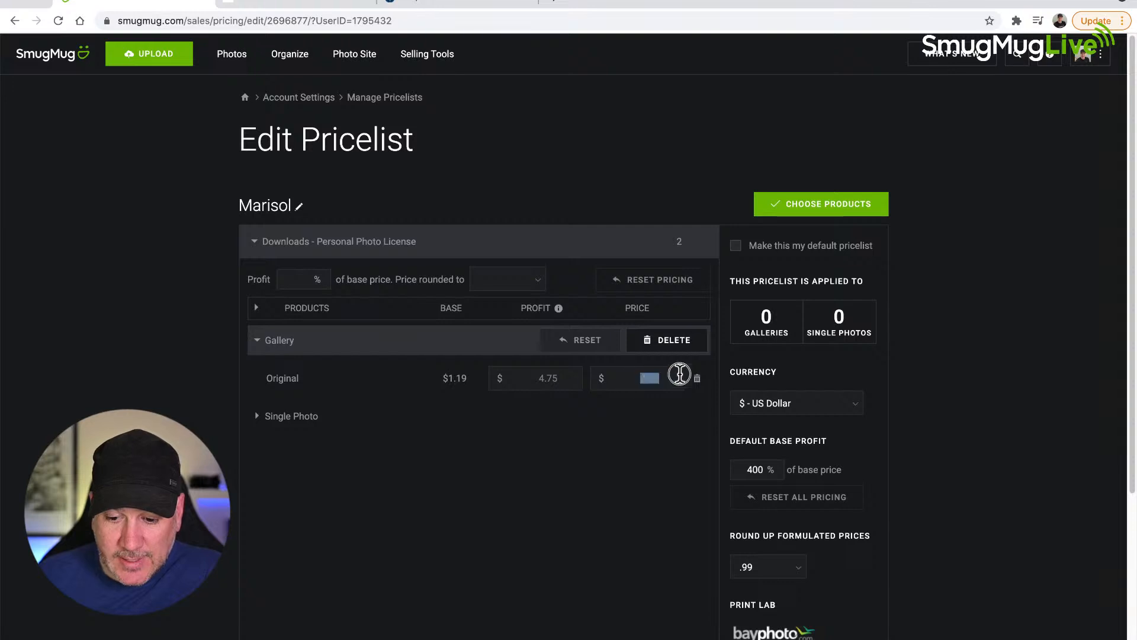
{"action": "type", "text": "250"}
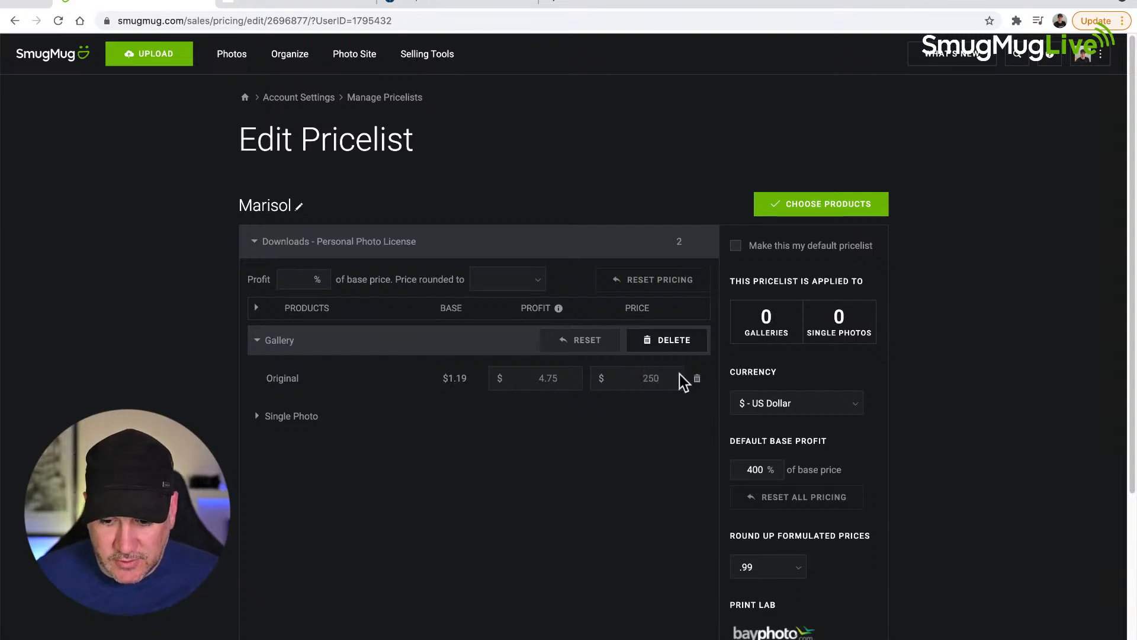
{"action": "key", "text": "Tab"}
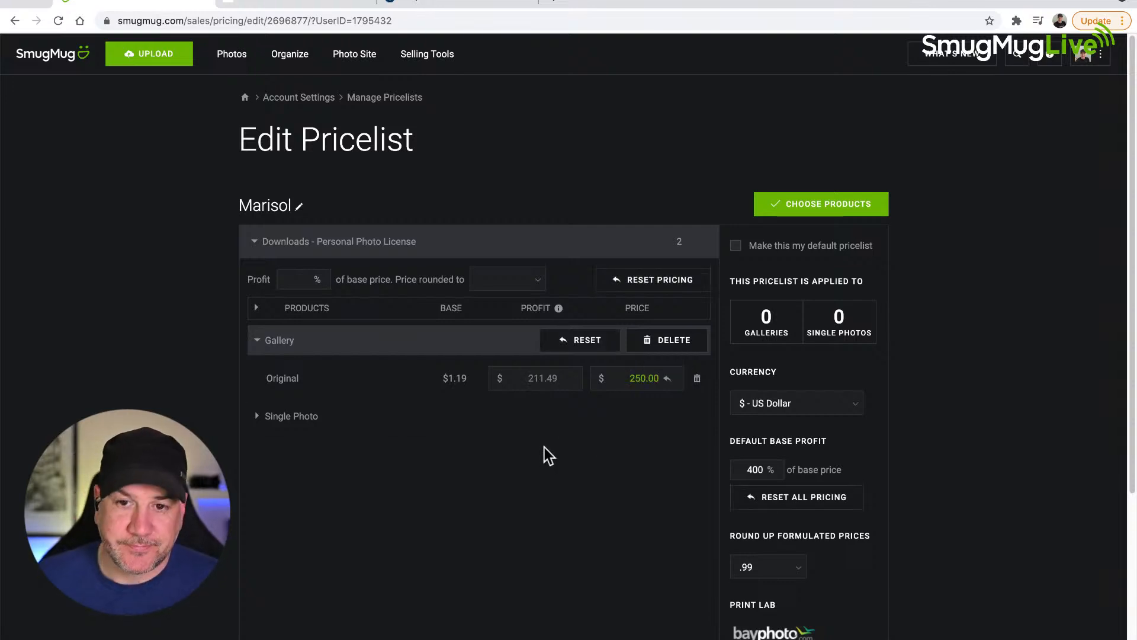
Step: Set the price of the Original-size Single Photo download to $25.00
{"action": "left_click", "coordinate": [262, 420]}
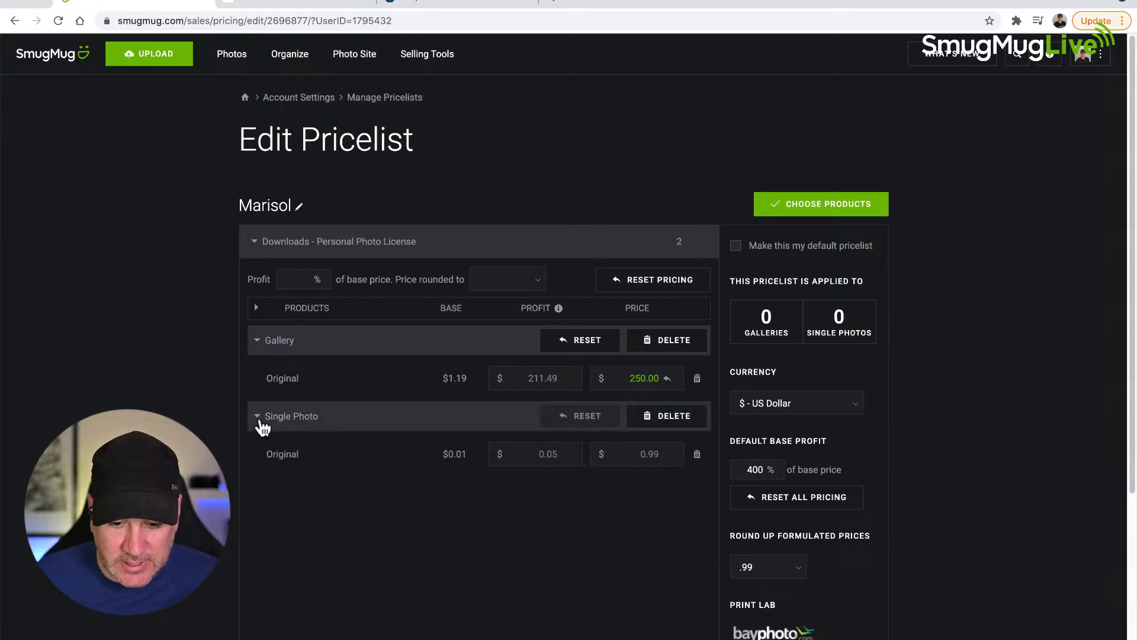
{"action": "left_click", "coordinate": [643, 452]}
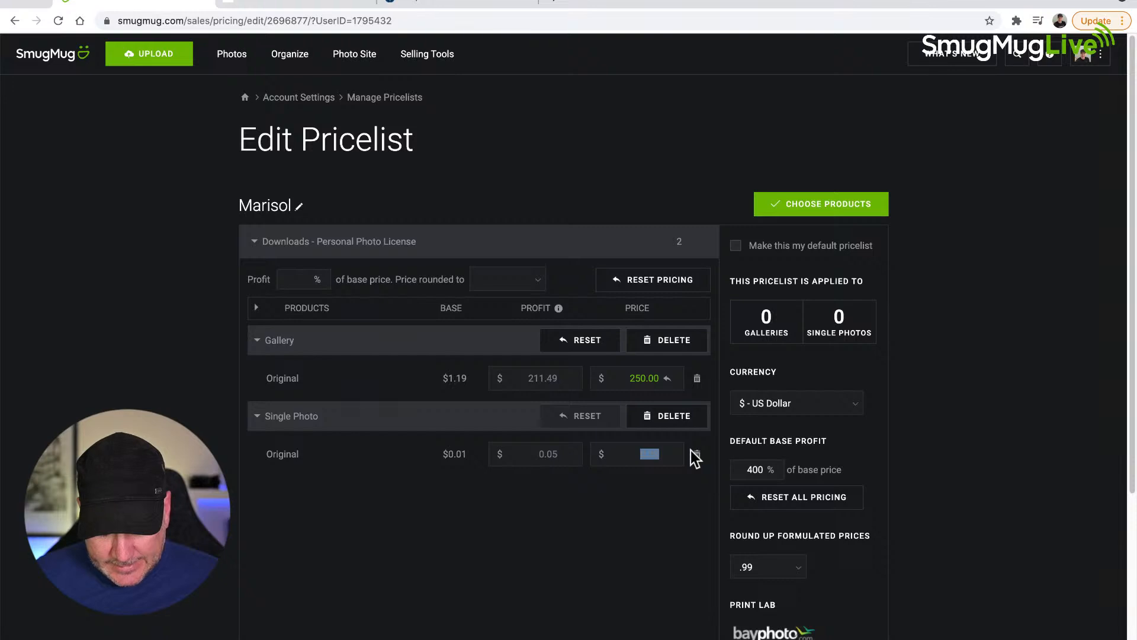
{"action": "key", "text": "Tab"}
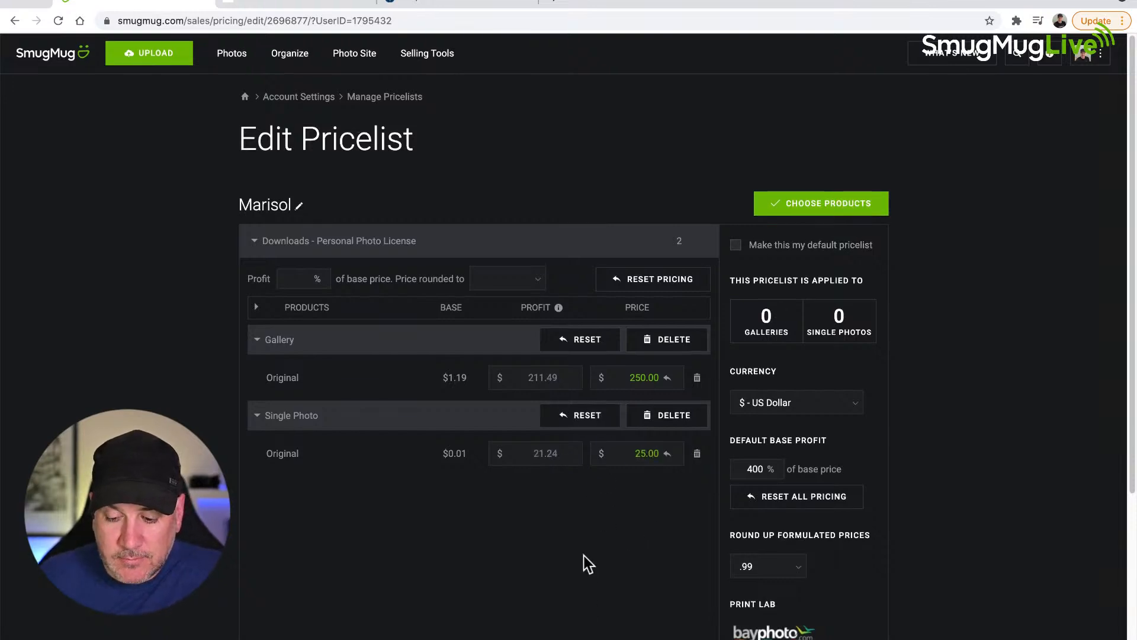
Step: Save the pricelist changes, return to the pricelist management page and check the list for the new pricelist
{"action": "scroll", "coordinate": [585, 559], "scroll_direction": "down", "scroll_amount": 5}
{"action": "left_click", "coordinate": [799, 559]}
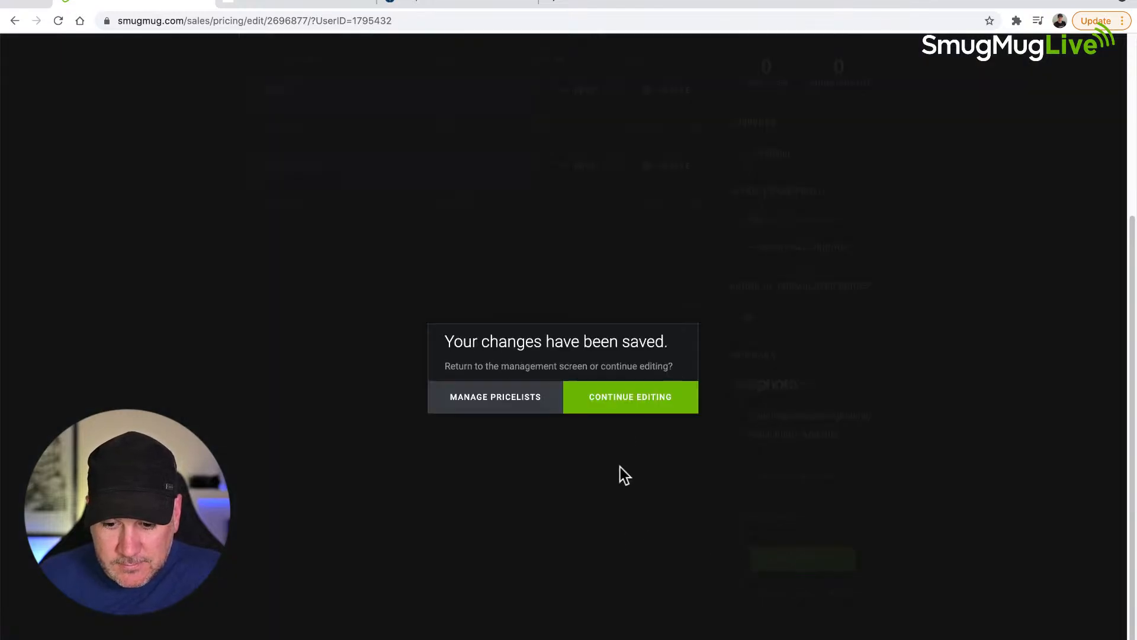
{"action": "left_click", "coordinate": [490, 405]}
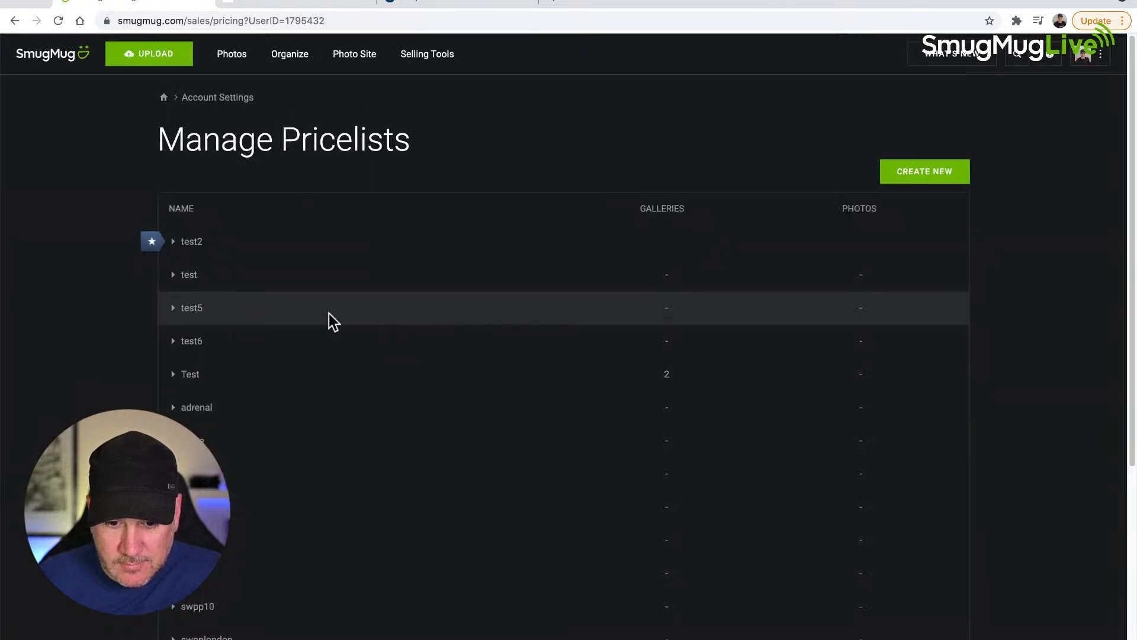
{"action": "scroll", "coordinate": [236, 483], "scroll_direction": "down", "scroll_amount": 6}
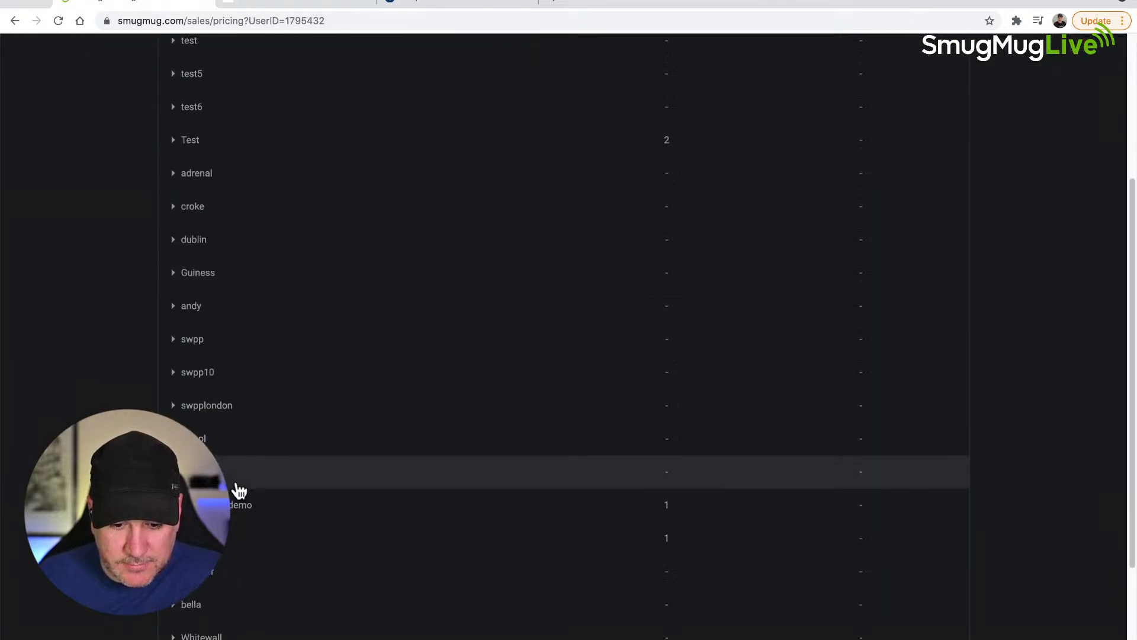
{"action": "scroll", "coordinate": [237, 490], "scroll_direction": "down", "scroll_amount": 1}
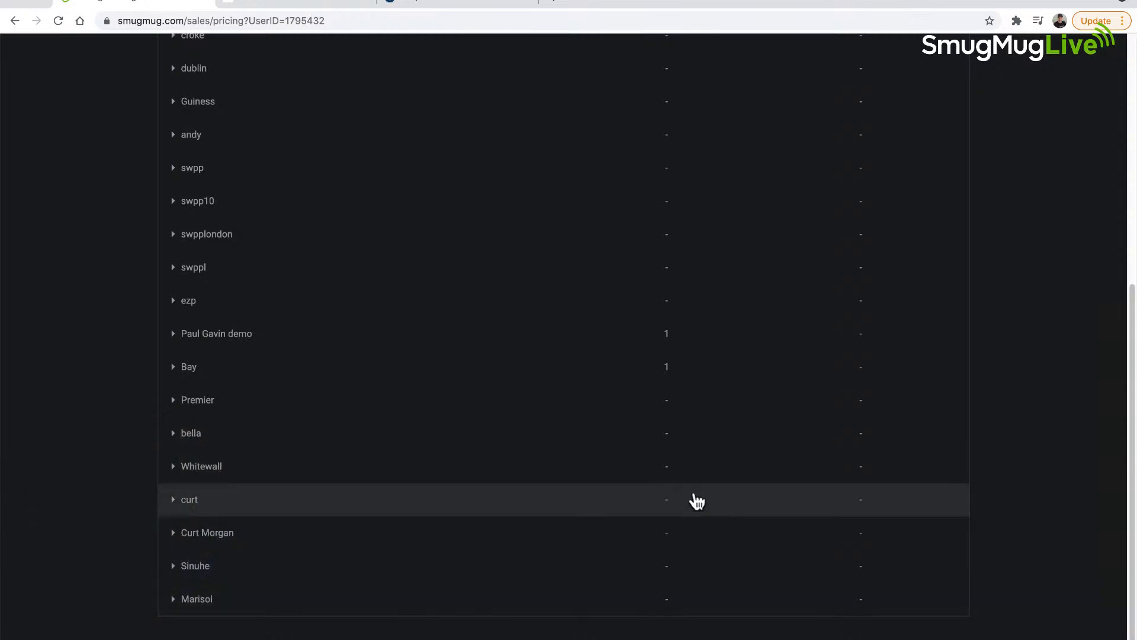
{"action": "scroll", "coordinate": [697, 501], "scroll_direction": "up", "scroll_amount": 7}
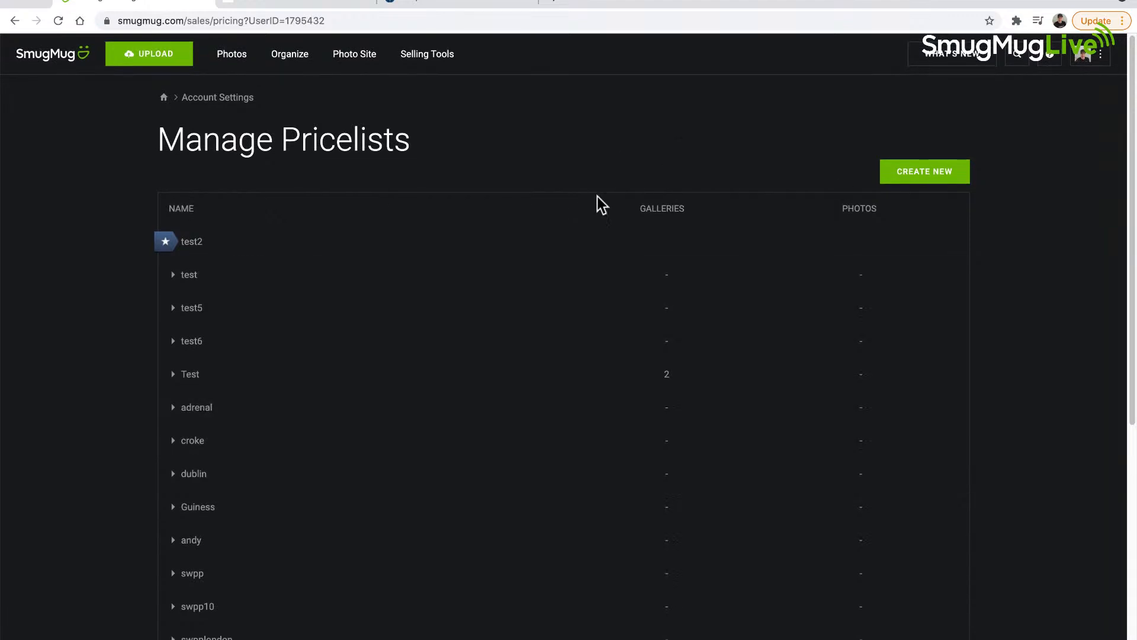
Step: Expand the newly created pricelist at the end of the pricelist list and open it for editing
{"action": "scroll", "coordinate": [608, 188], "scroll_direction": "down", "scroll_amount": 6}
{"action": "scroll", "coordinate": [237, 568], "scroll_direction": "down", "scroll_amount": 1}
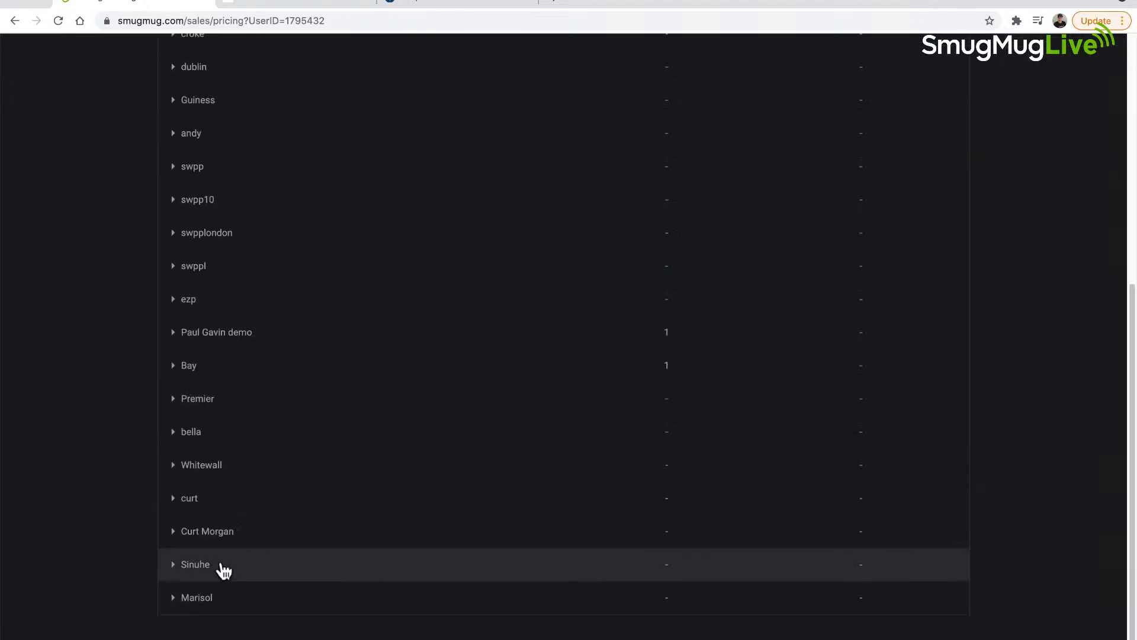
{"action": "left_click", "coordinate": [198, 600]}
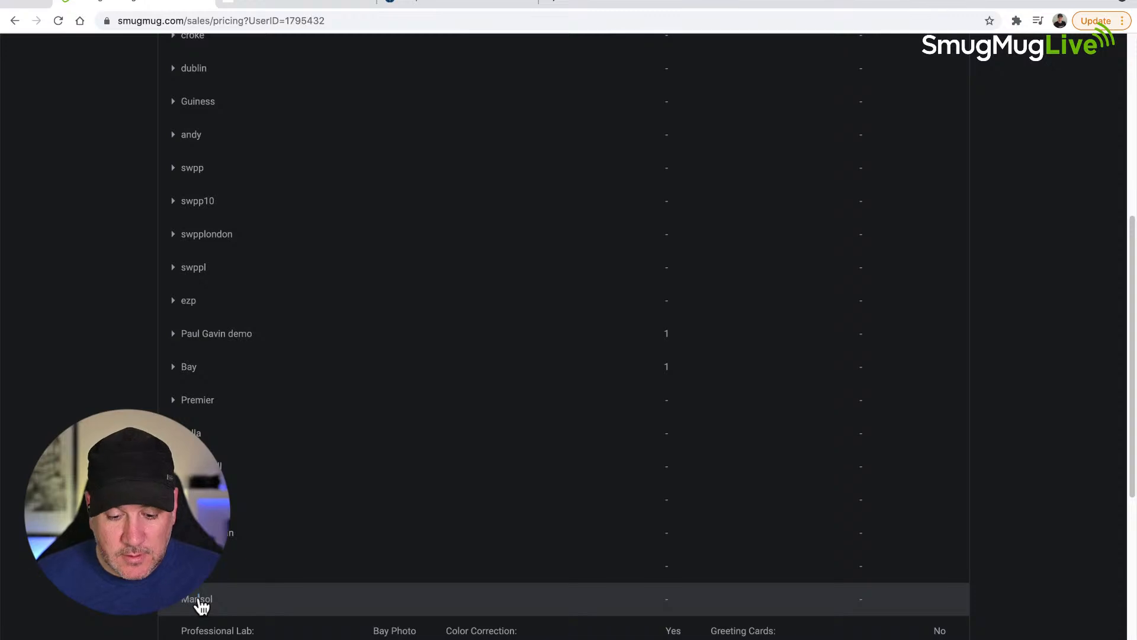
{"action": "scroll", "coordinate": [198, 603], "scroll_direction": "down", "scroll_amount": 7}
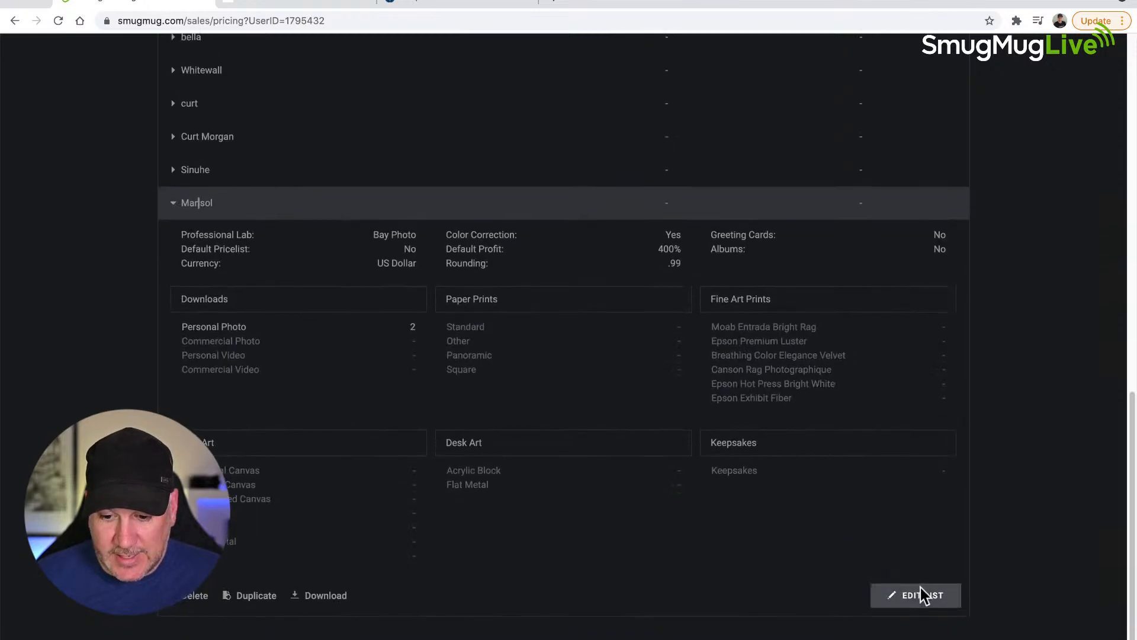
{"action": "left_click", "coordinate": [921, 592]}
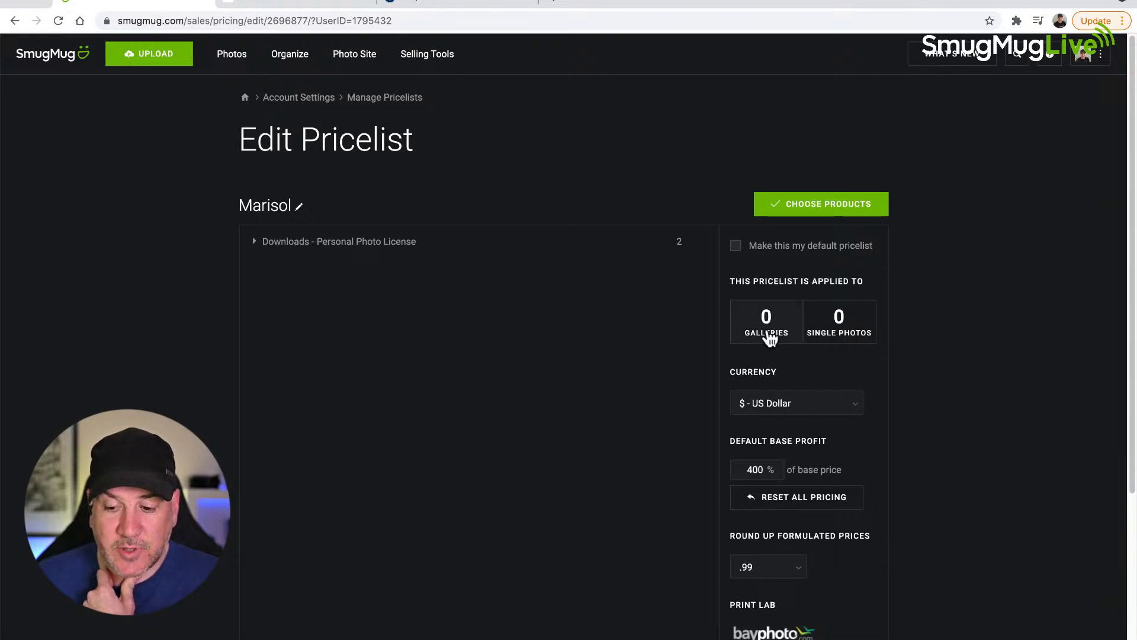
Step: Apply the pricelist to only the Iceland gallery and save the pricelist changes
{"action": "left_click", "coordinate": [769, 331]}
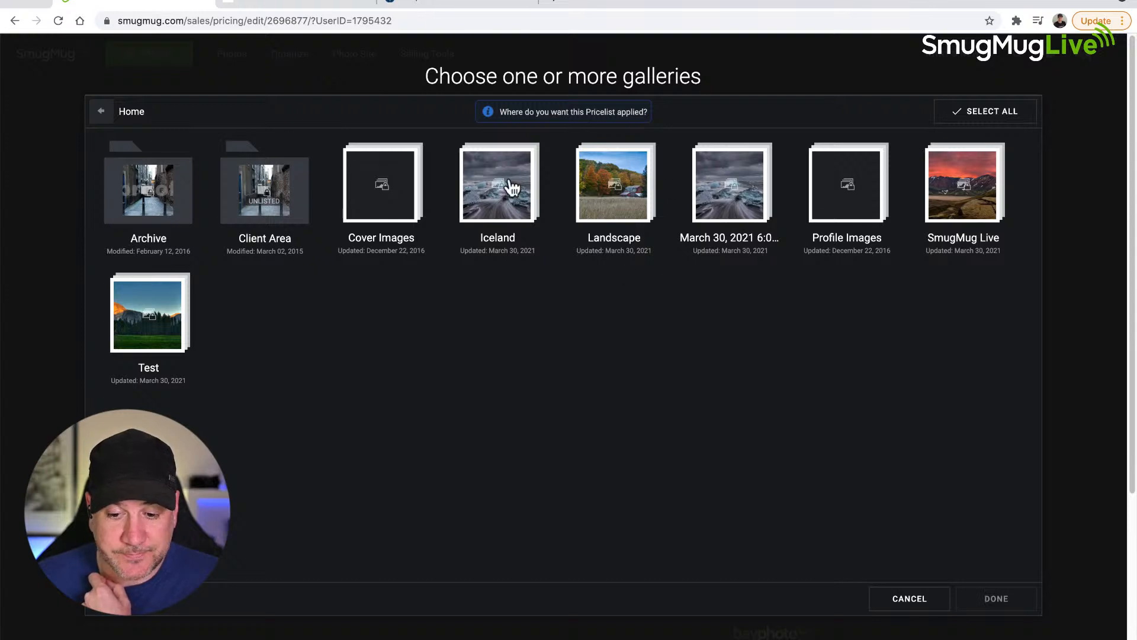
{"action": "left_click", "coordinate": [496, 198]}
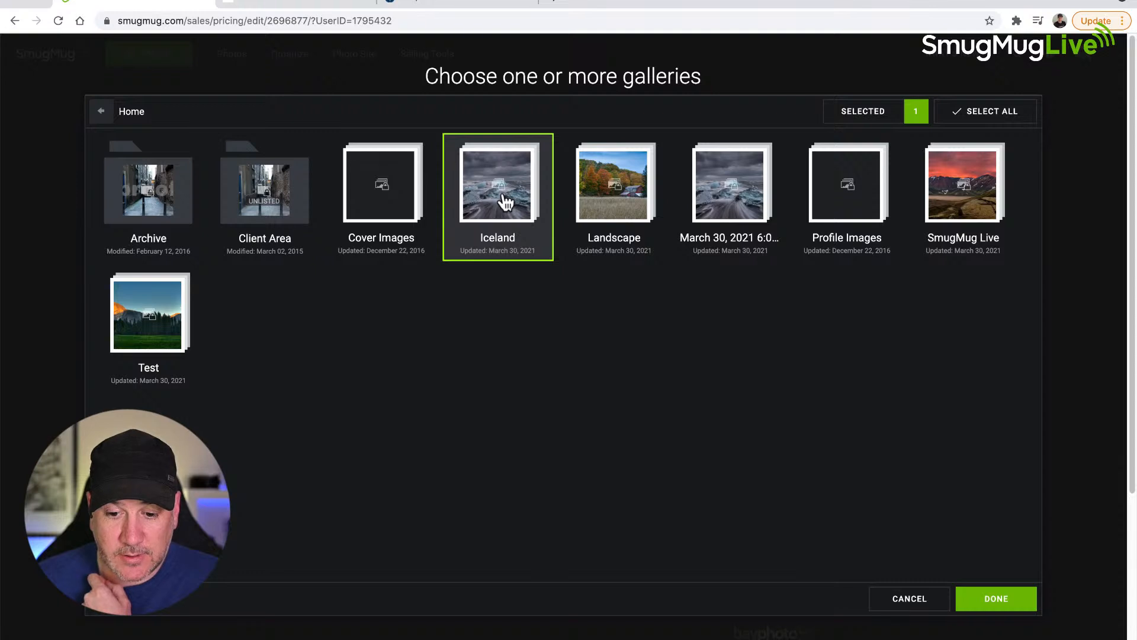
{"action": "left_click", "coordinate": [964, 116]}
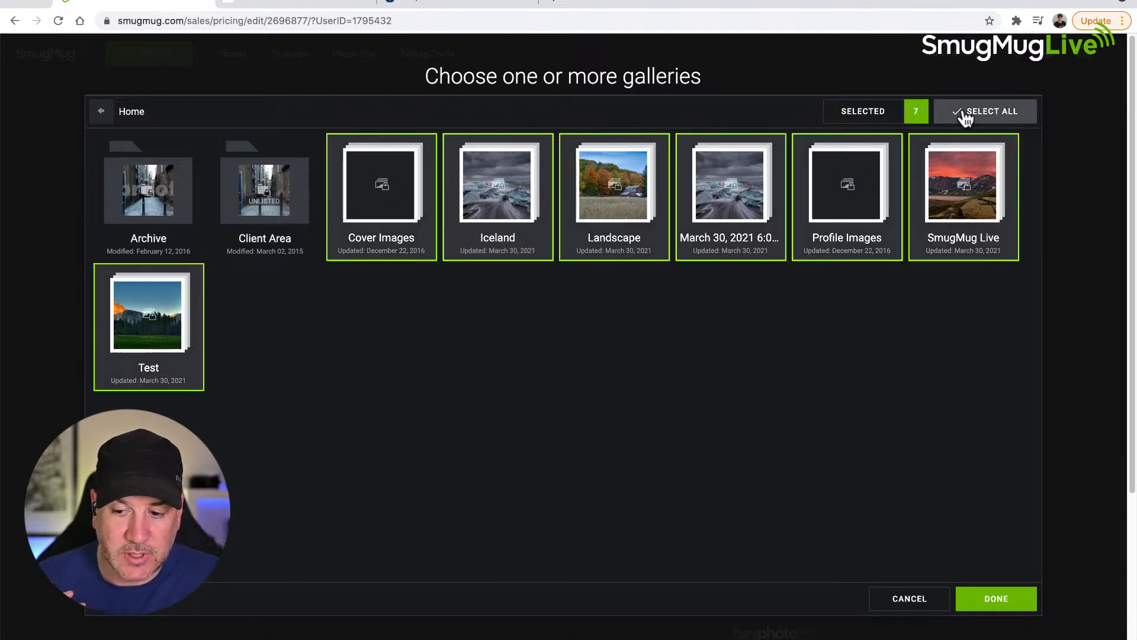
{"action": "left_click", "coordinate": [964, 115]}
{"action": "left_click", "coordinate": [501, 238]}
{"action": "left_click", "coordinate": [997, 596]}
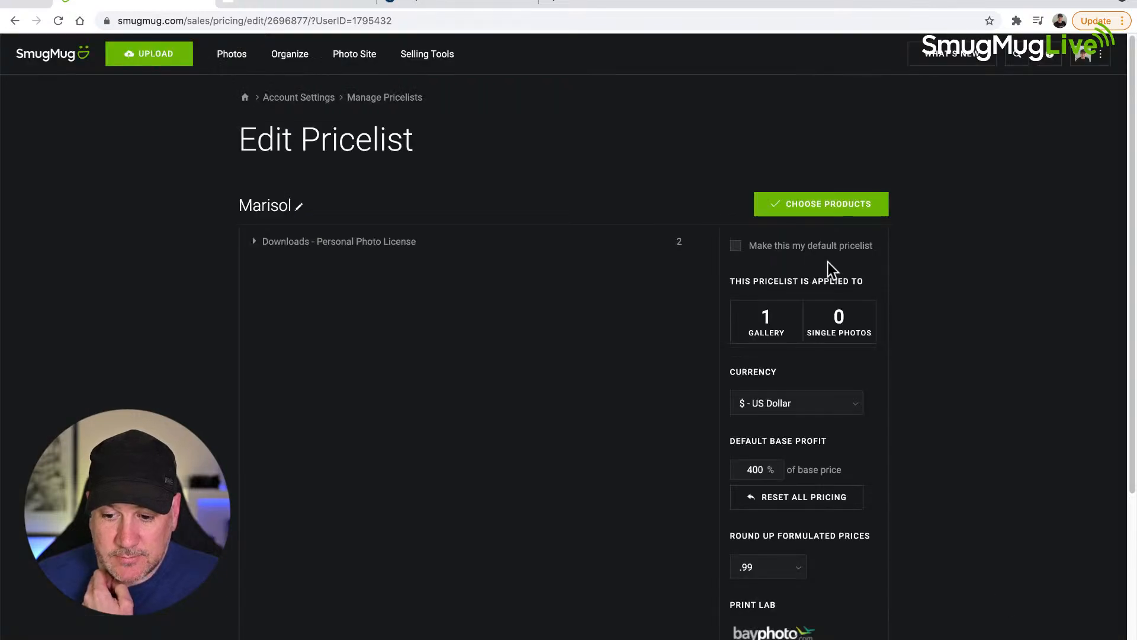
{"action": "scroll", "coordinate": [941, 297], "scroll_direction": "down", "scroll_amount": 5}
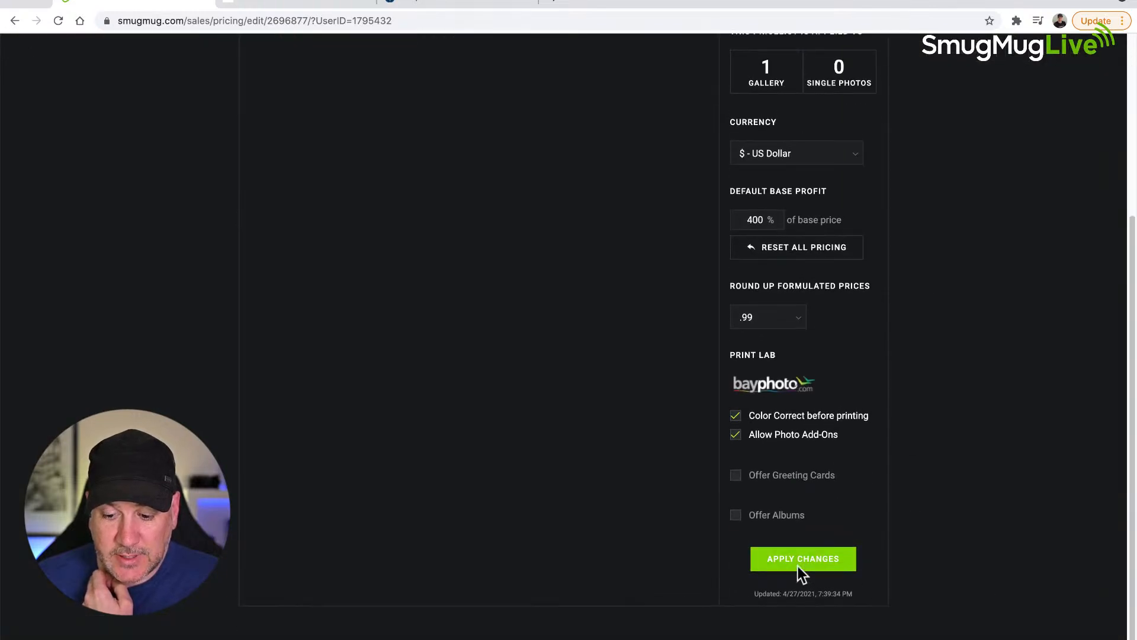
{"action": "left_click", "coordinate": [798, 566]}
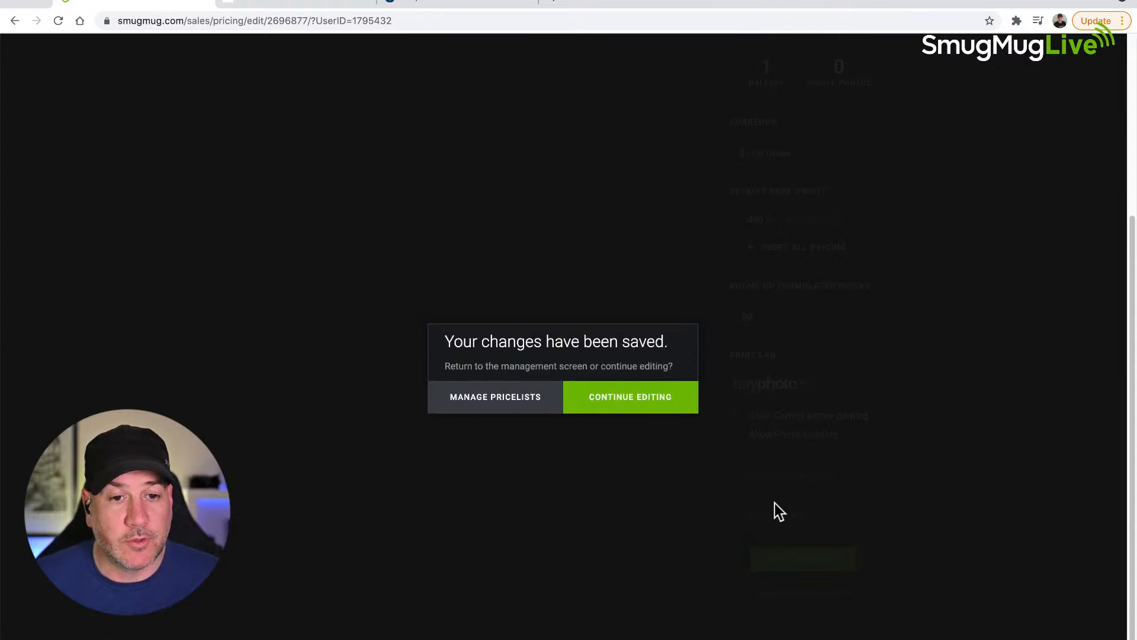